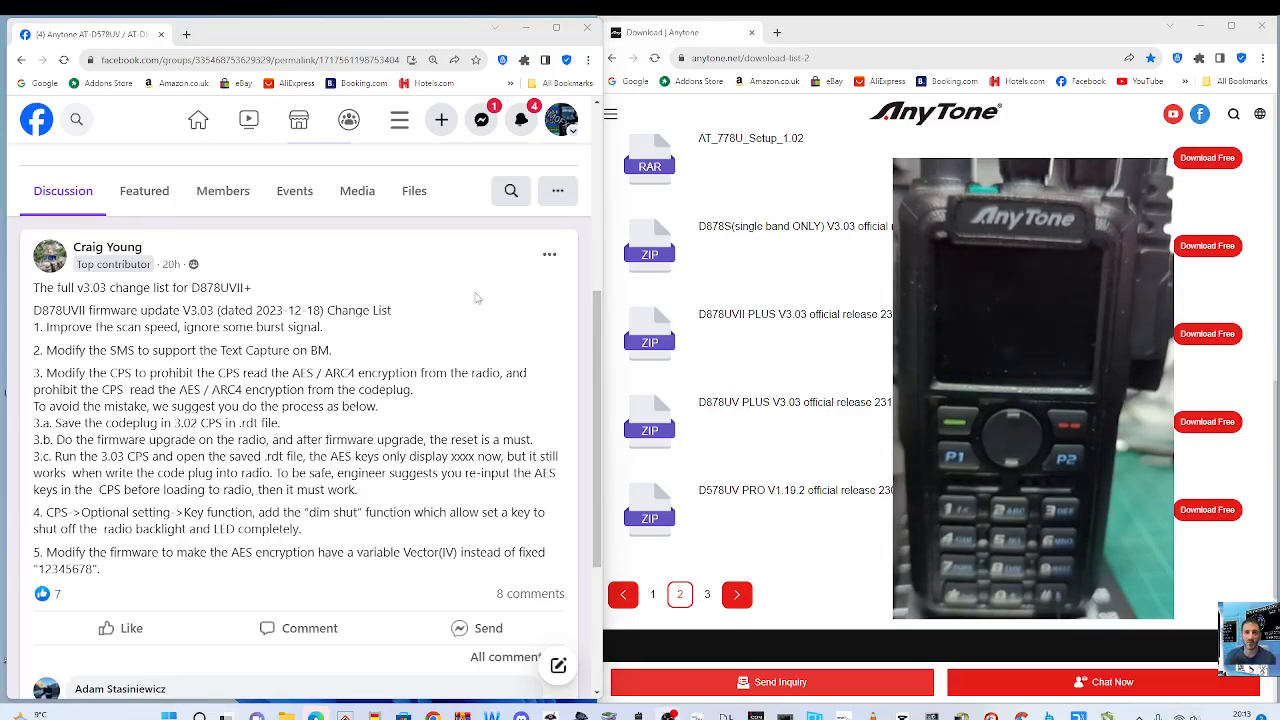
Review the D878UVII firmware update V3.03 change list in the Facebook group post
{"action": "scroll", "coordinate": [477, 298], "scroll_direction": "down", "scroll_amount": 1}
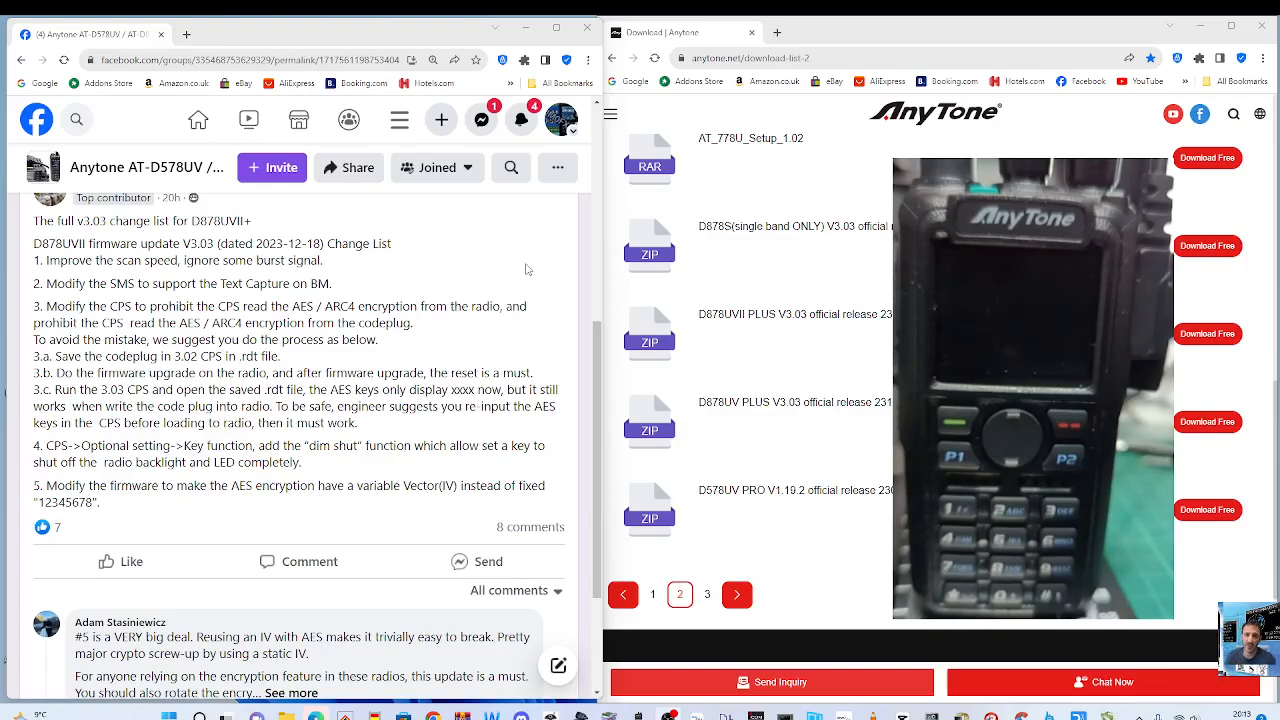
{"action": "scroll", "coordinate": [510, 268], "scroll_direction": "down", "scroll_amount": 1}
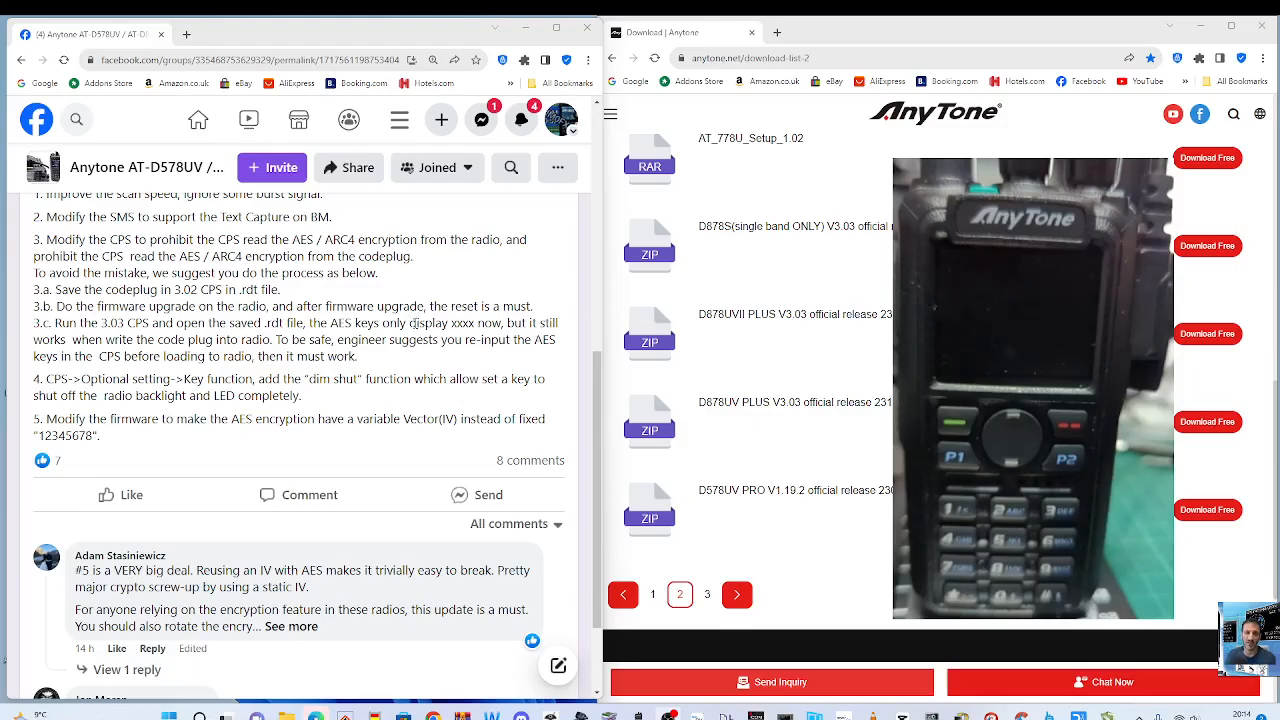
{"action": "scroll", "coordinate": [467, 323], "scroll_direction": "up", "scroll_amount": 3}
{"action": "scroll", "coordinate": [470, 323], "scroll_direction": "down", "scroll_amount": 1}
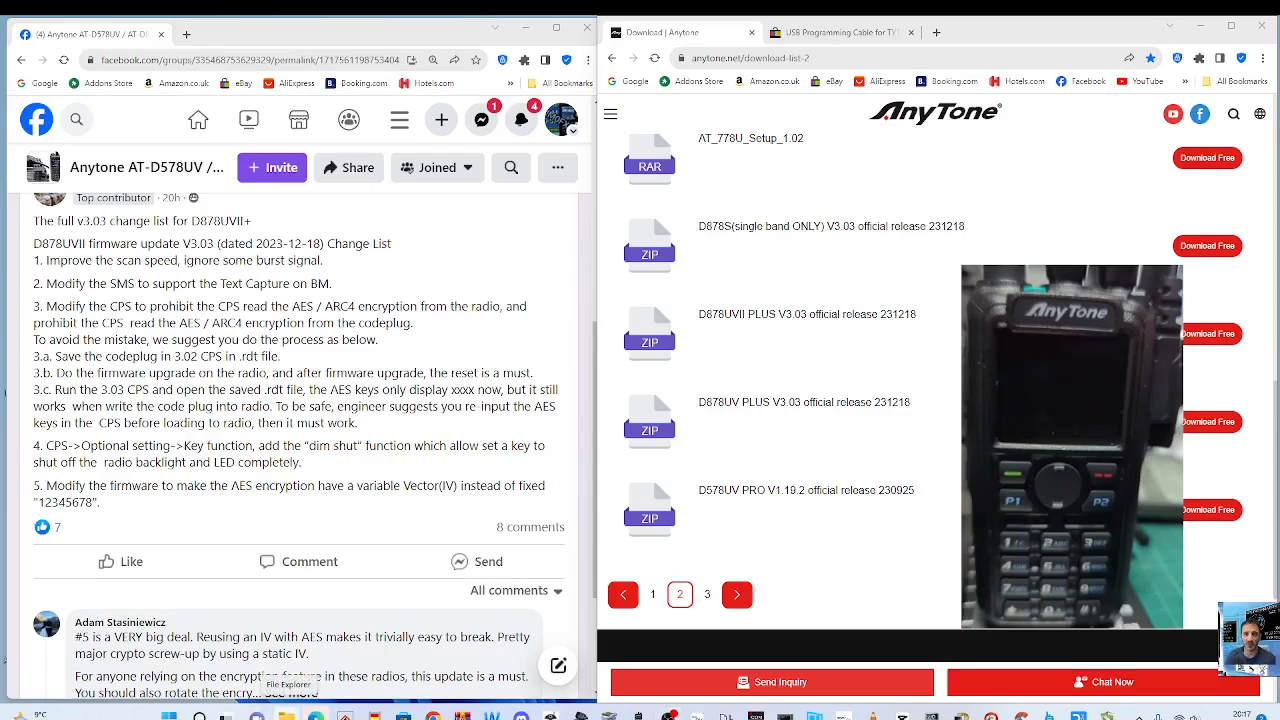
Open Device Manager and expand the Ports (COM & LPT) category to check the available ports
{"action": "right_click", "coordinate": [286, 716]}
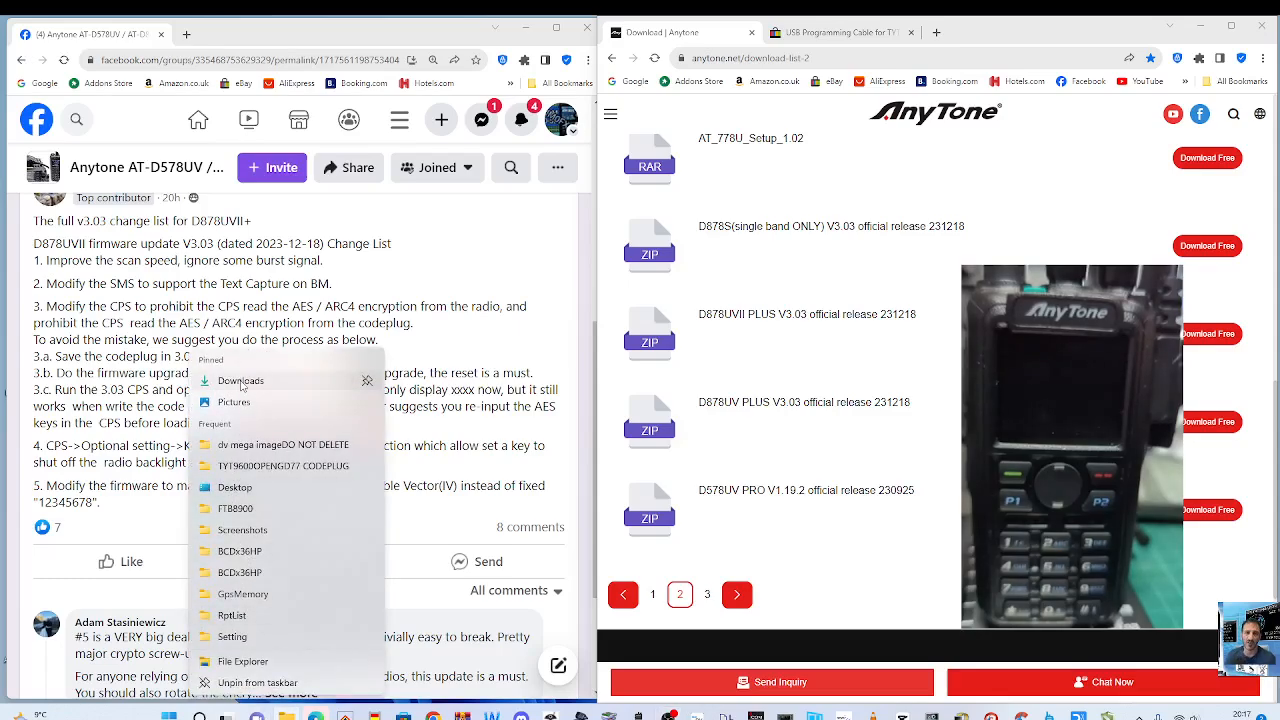
{"action": "right_click", "coordinate": [168, 716]}
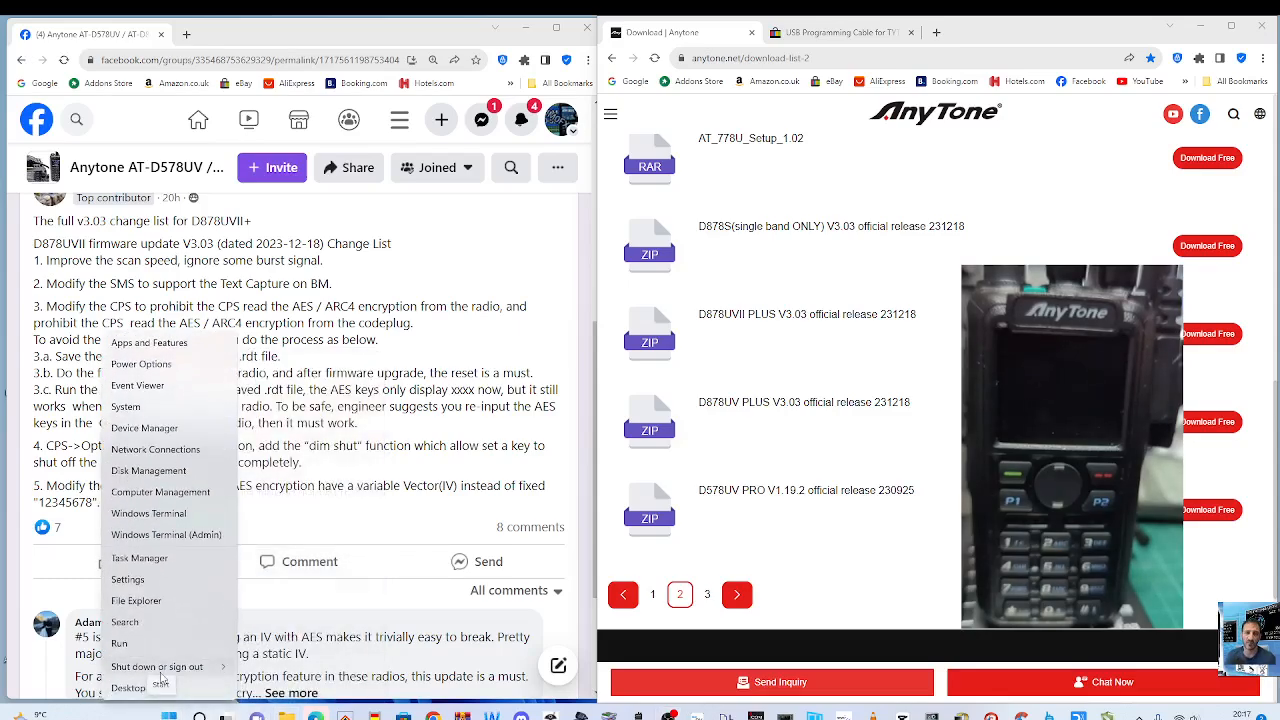
{"action": "left_click", "coordinate": [151, 428]}
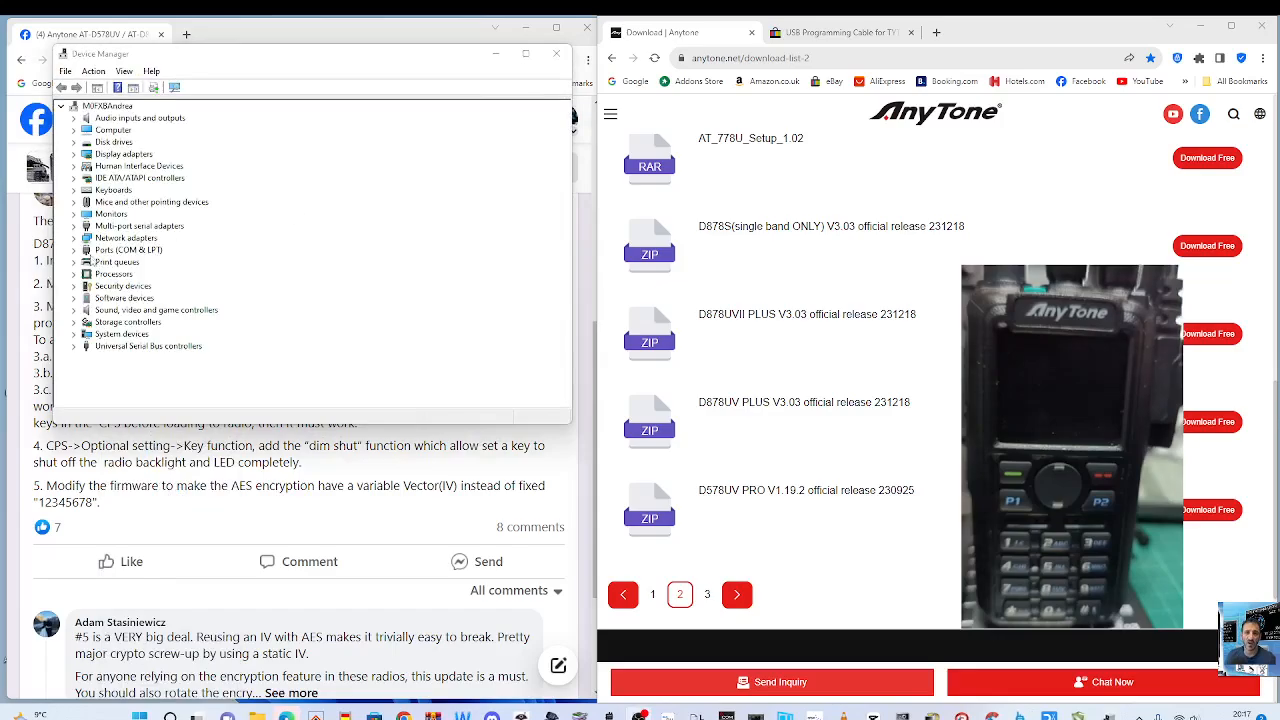
{"action": "double_click", "coordinate": [110, 250]}
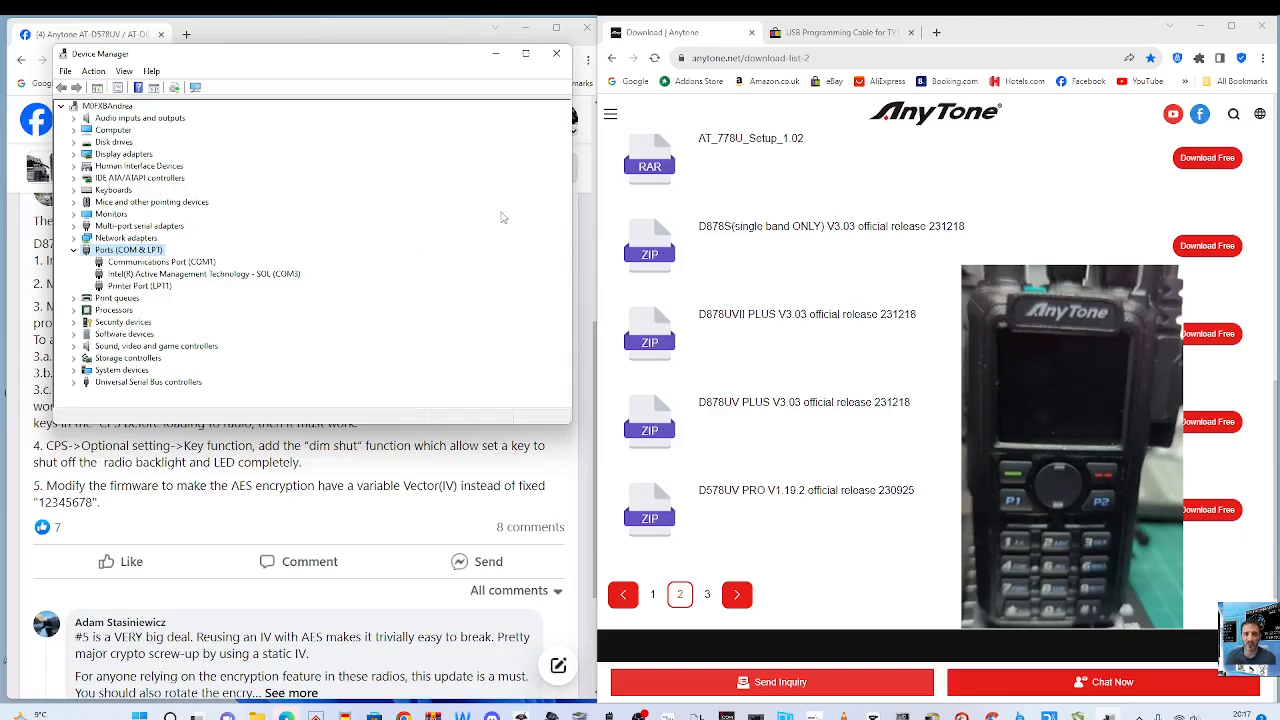
Download the D878UVII PLUS V3.03 official release 231218 archive and shift the browser window to uncover the desktop icons
{"action": "left_click", "coordinate": [892, 378]}
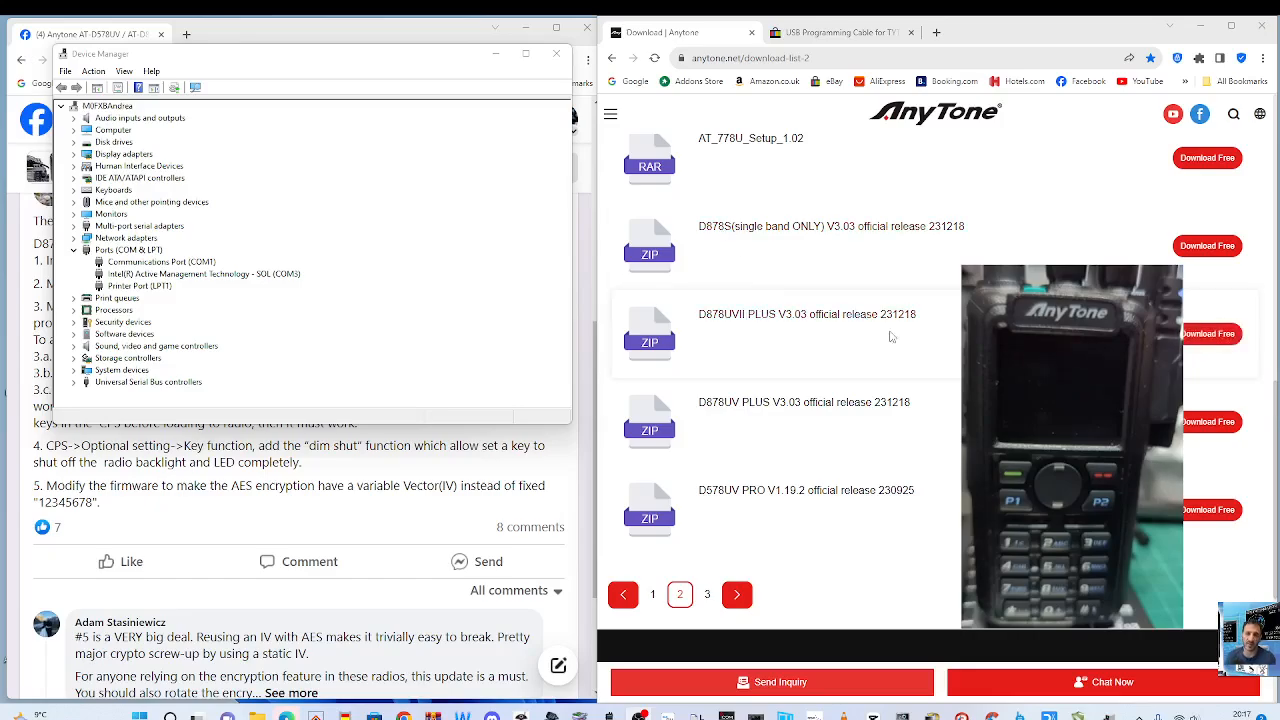
{"action": "left_click", "coordinate": [1206, 334]}
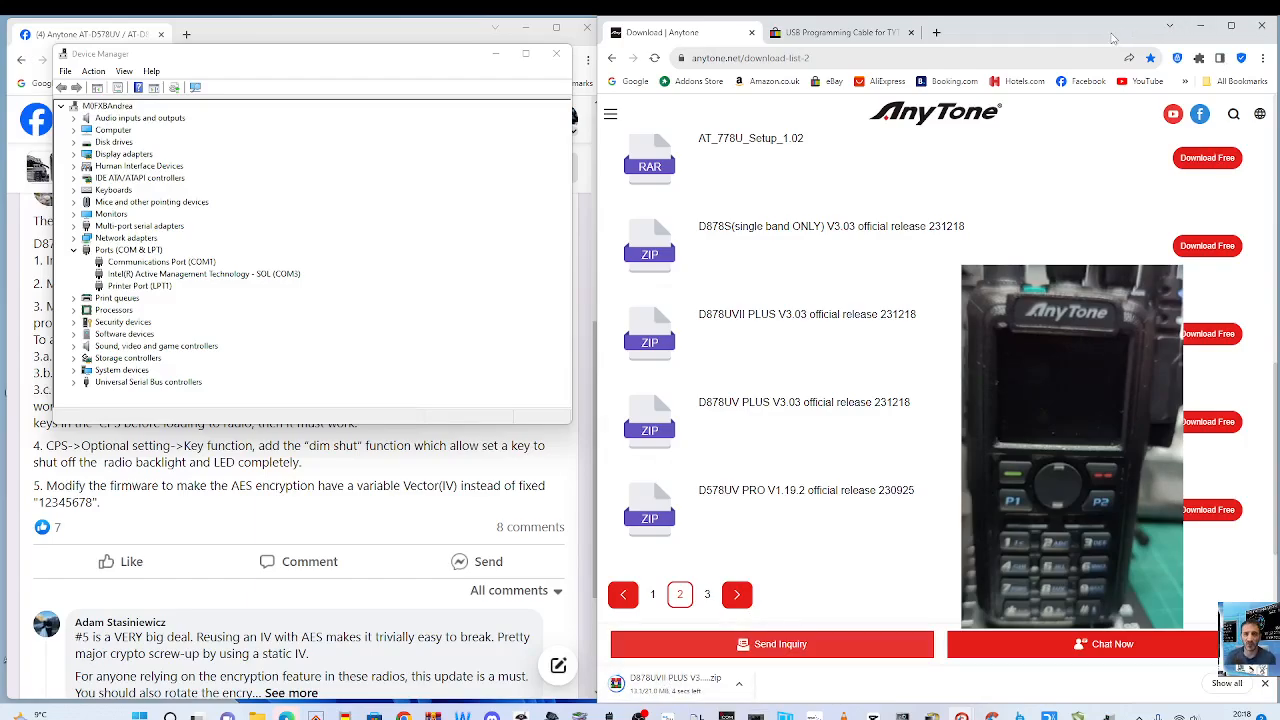
{"action": "left_click_drag", "start_coordinate": [1112, 37], "coordinate": [1050, 37]}
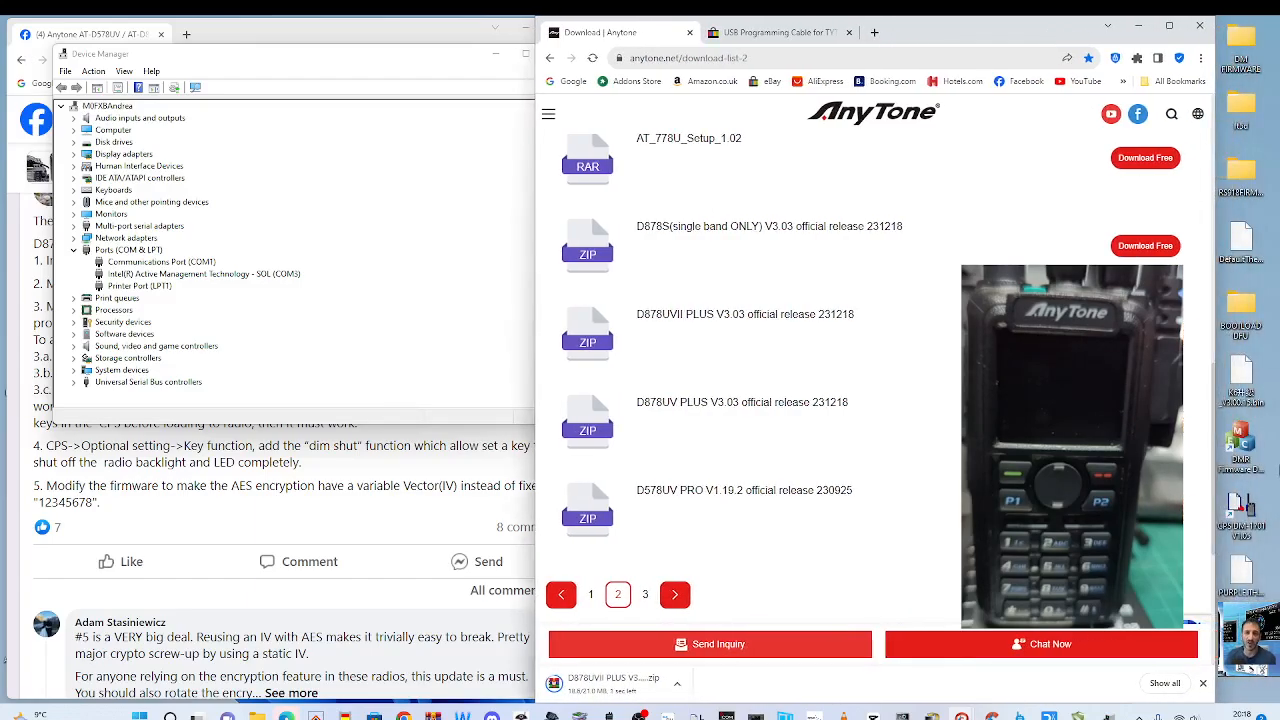
Create a new folder on the desktop and name it 8783030
{"action": "right_click", "coordinate": [1242, 575]}
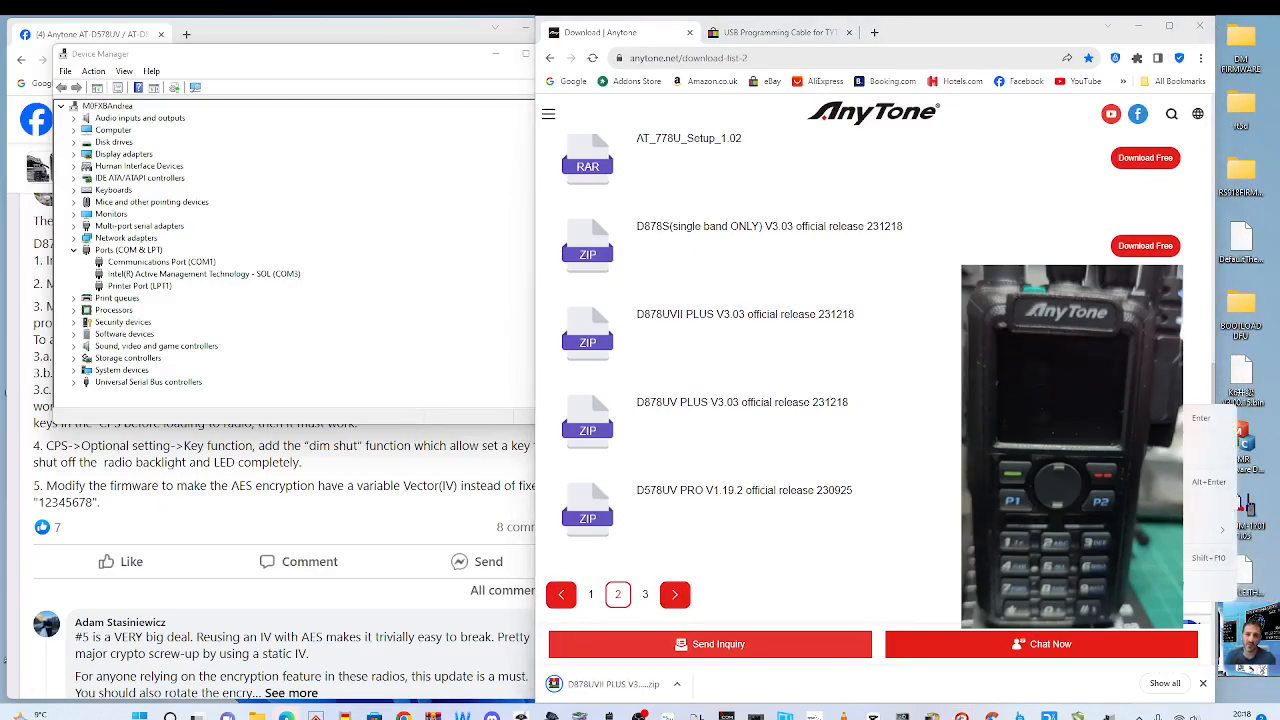
{"action": "left_click", "coordinate": [1185, 593]}
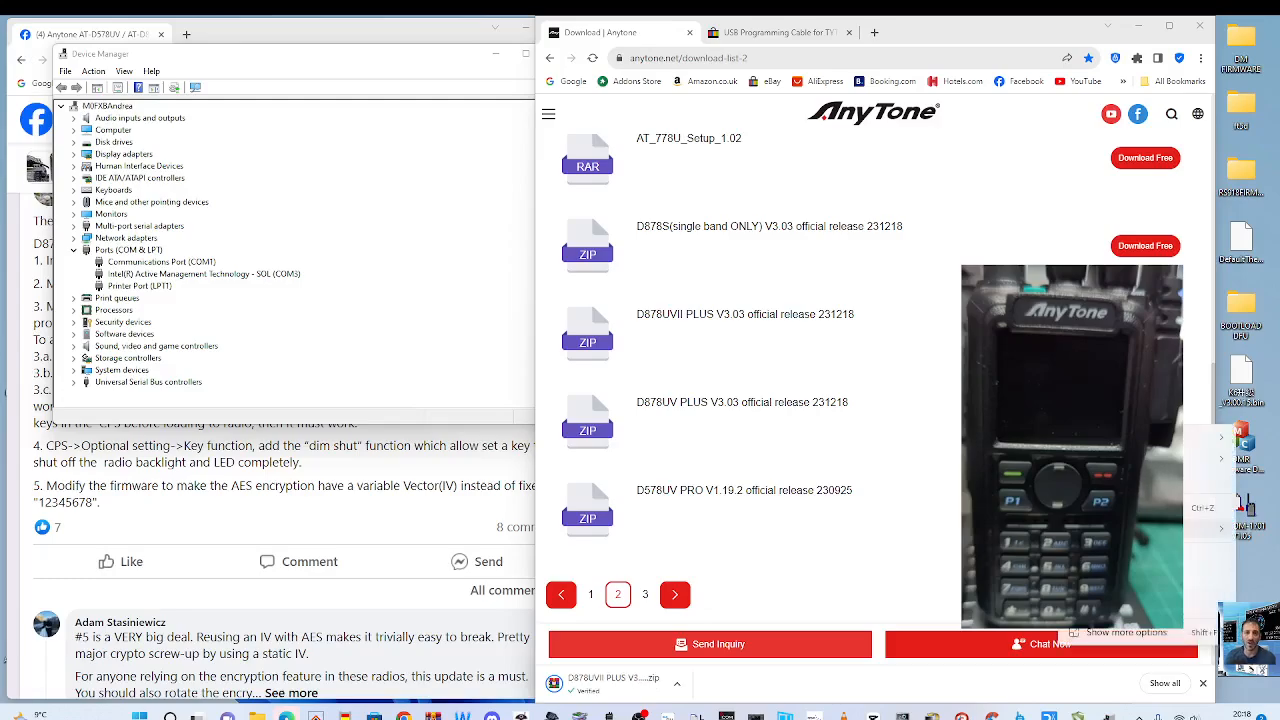
{"action": "right_click", "coordinate": [1242, 575]}
{"action": "left_click", "coordinate": [1192, 336]}
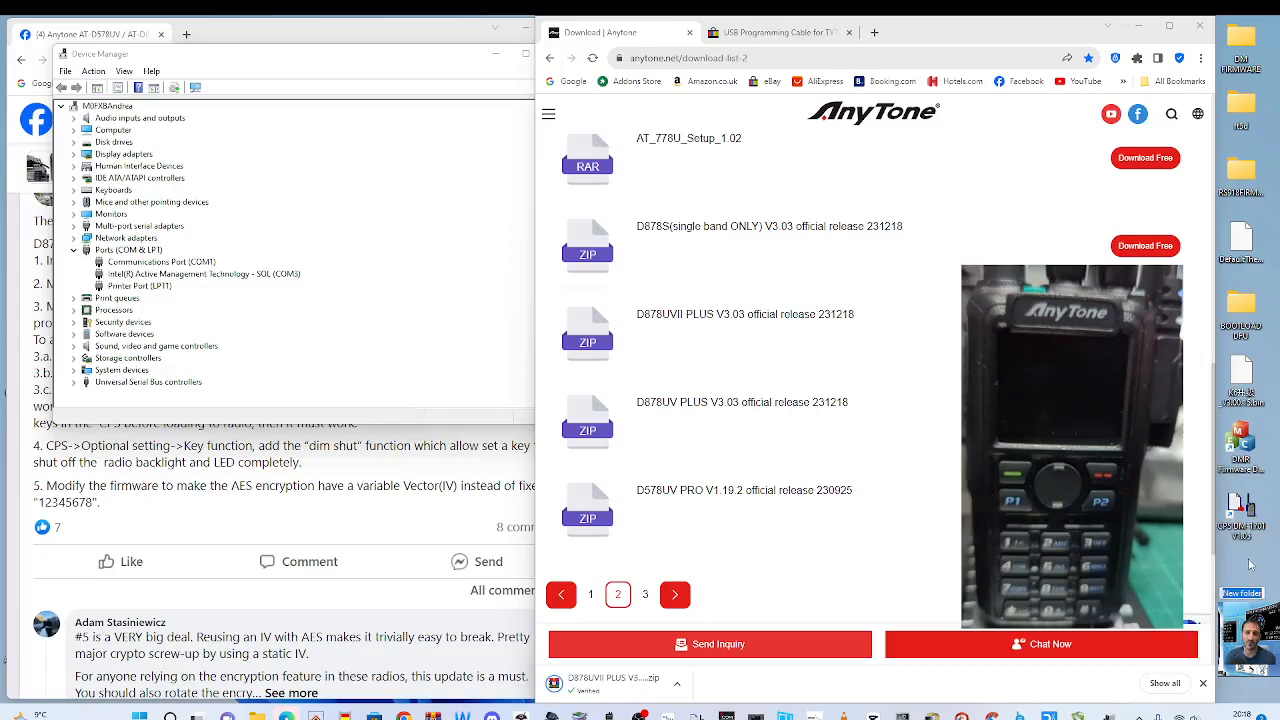
{"action": "type", "text": "D8"}
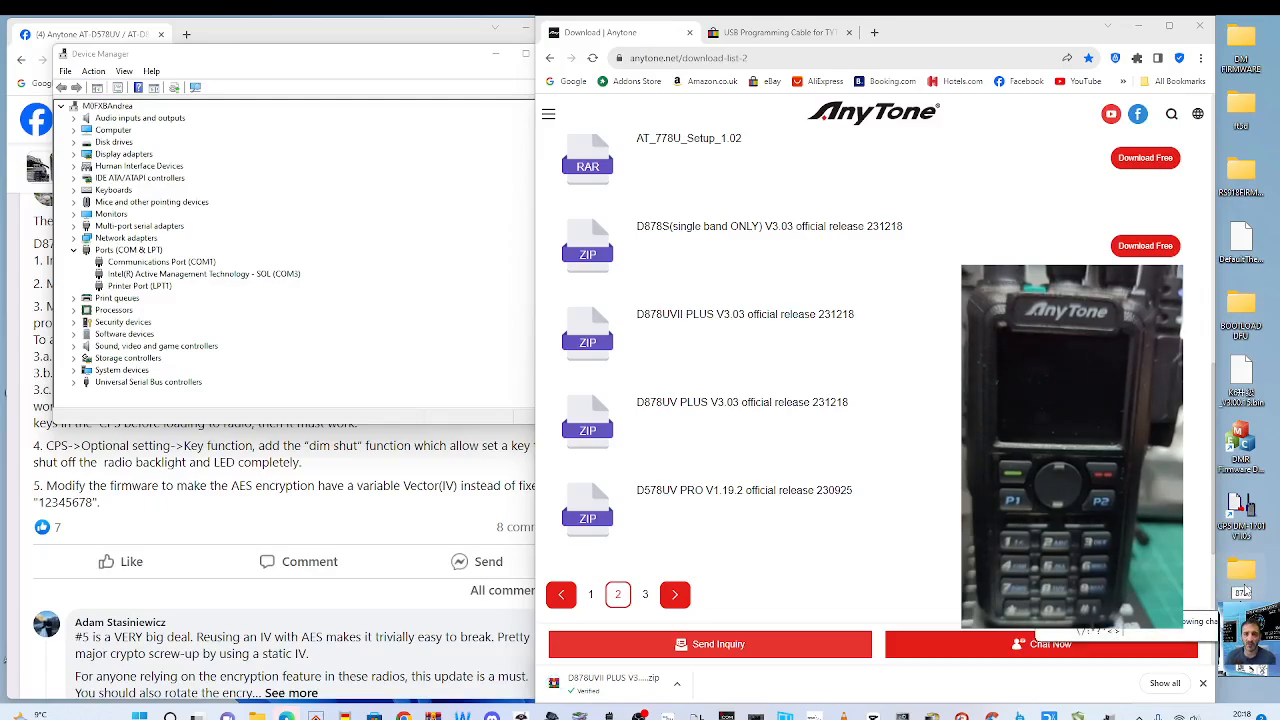
{"action": "type", "text": "3.03"}
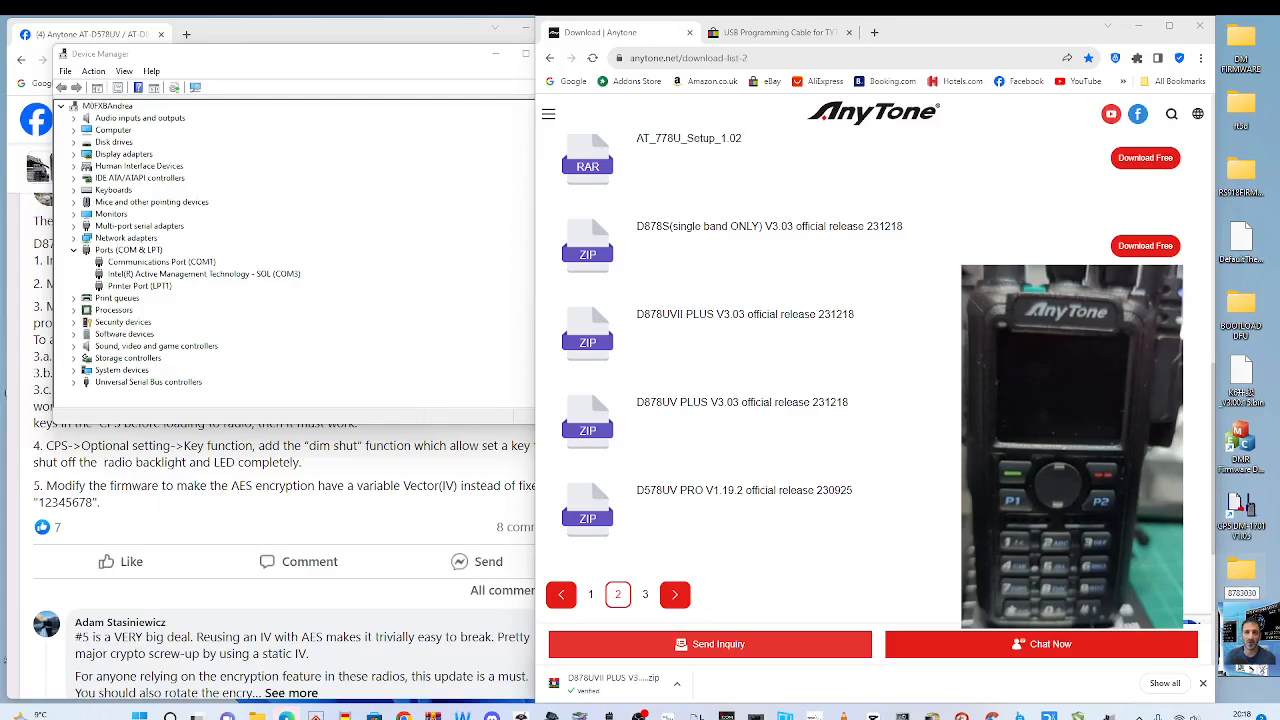
{"action": "key", "text": "Return"}
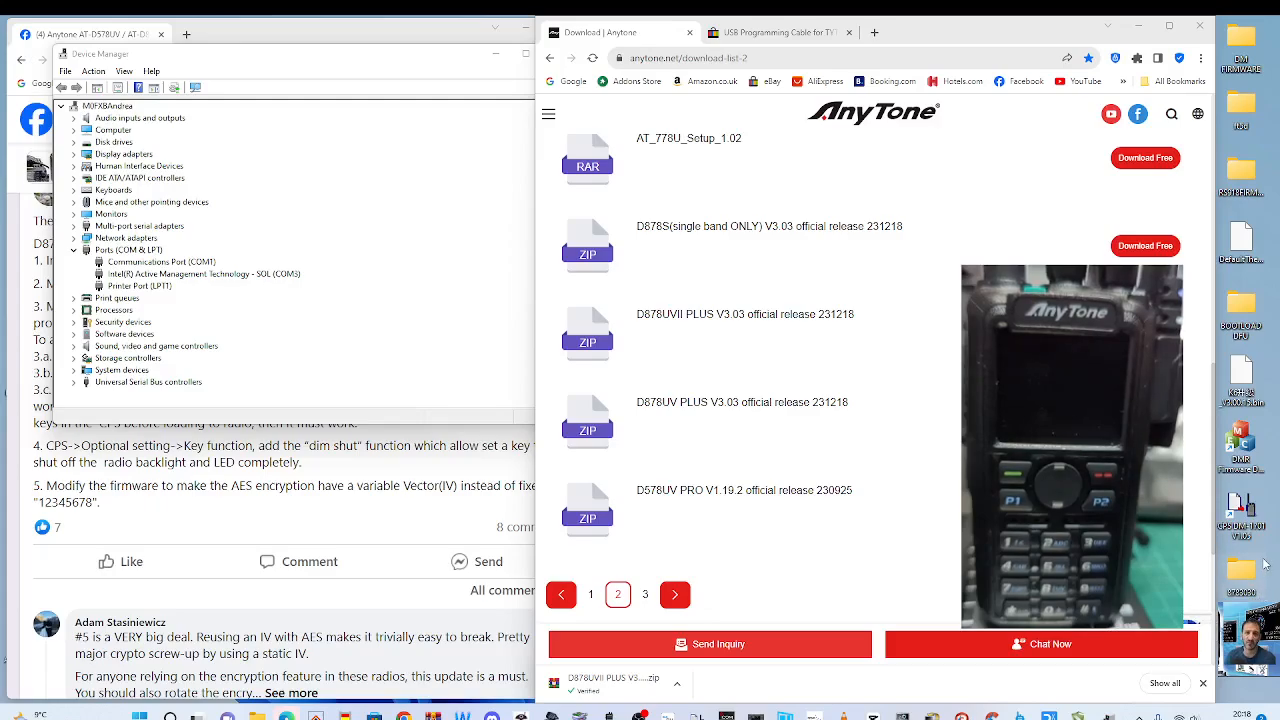
Open the downloaded D878UVII PLUS V3.03 archive in WinRAR and extract all its contents into the 8783030 desktop folder
{"action": "left_click", "coordinate": [612, 681]}
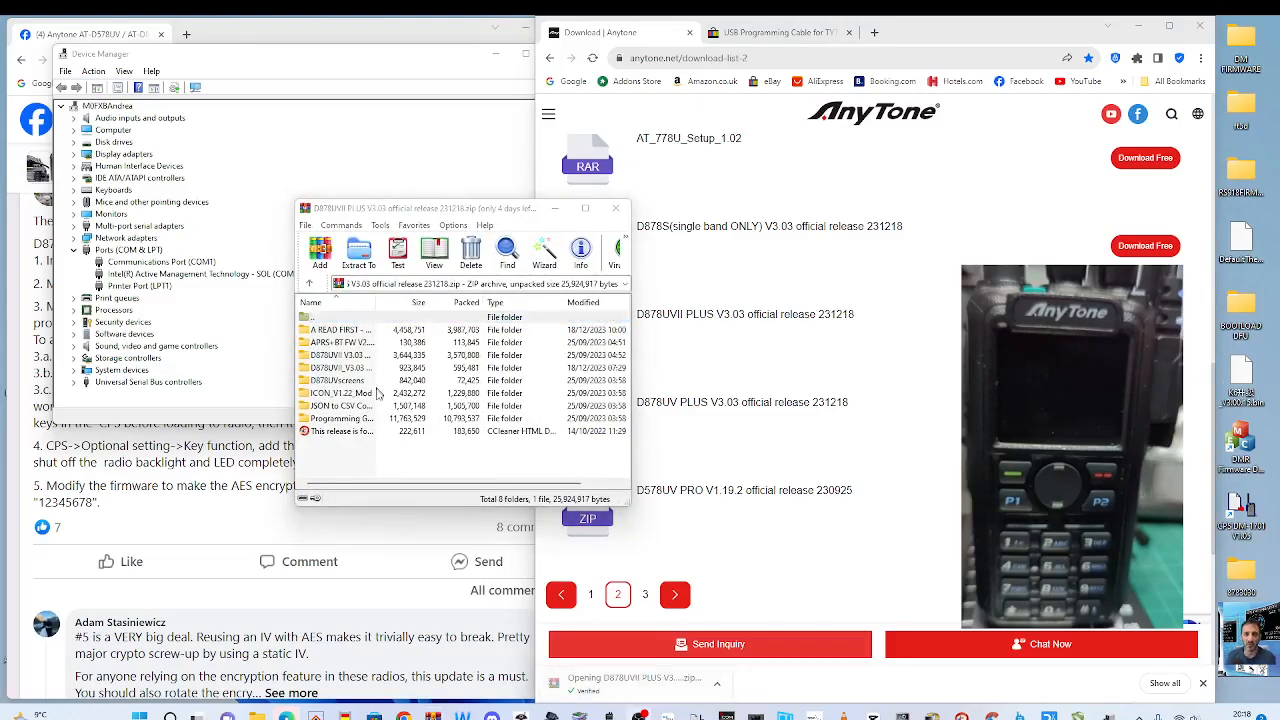
{"action": "left_click_drag", "start_coordinate": [438, 214], "coordinate": [340, 116]}
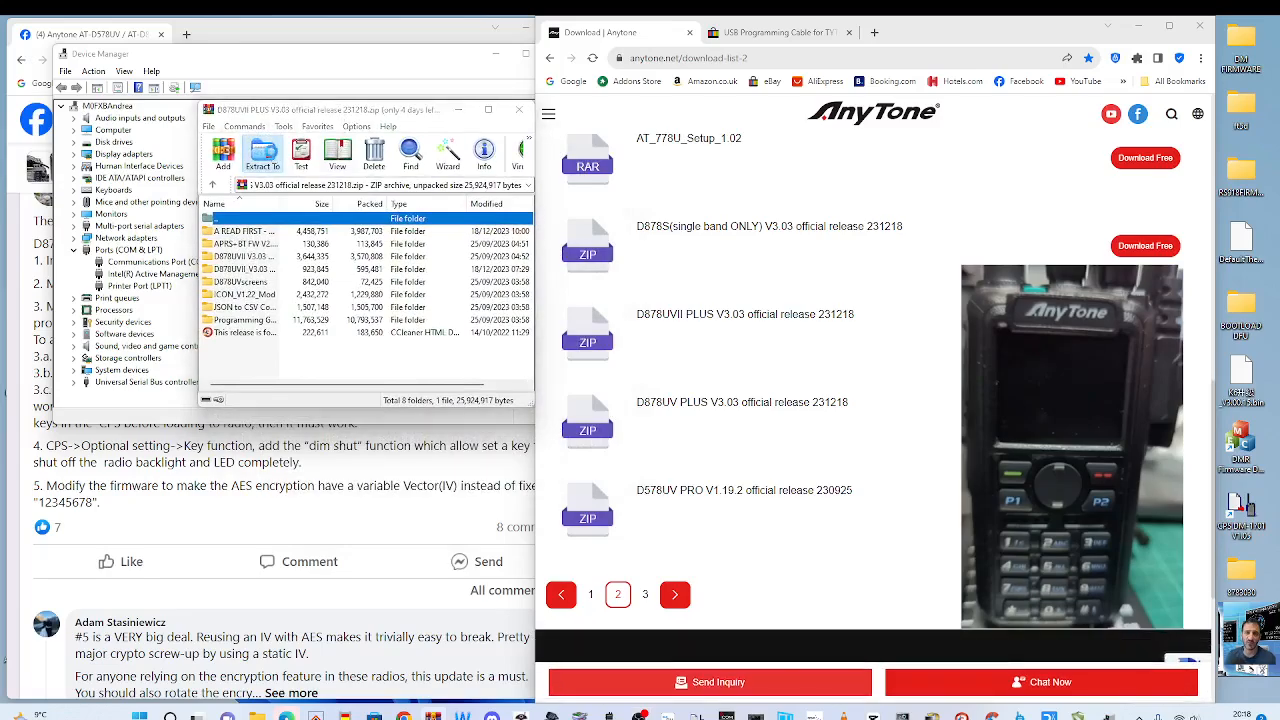
{"action": "left_click", "coordinate": [262, 152]}
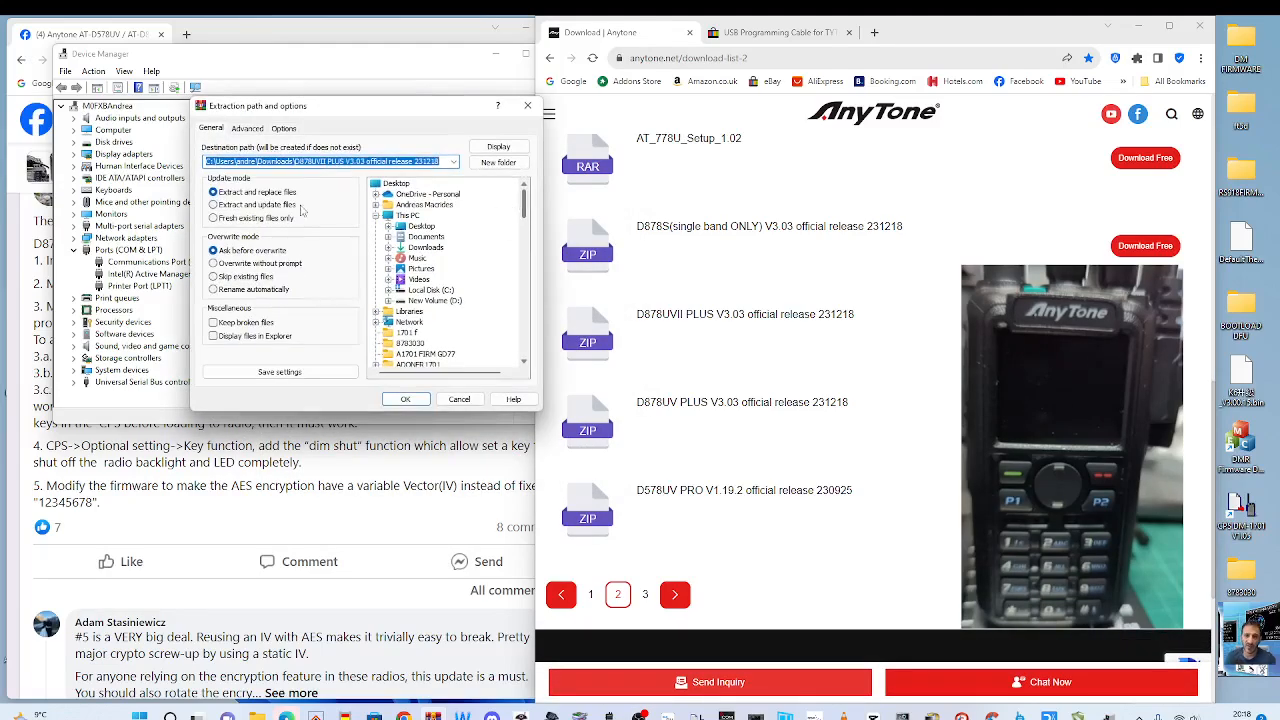
{"action": "left_click", "coordinate": [421, 226]}
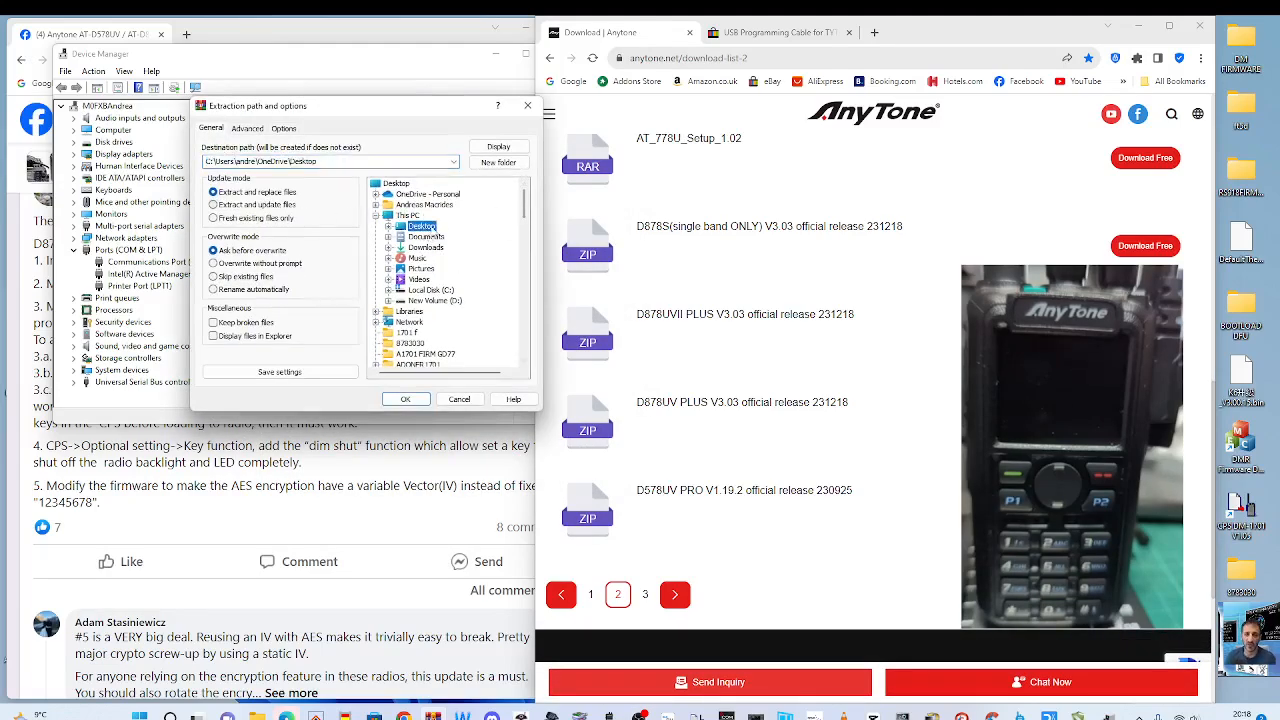
{"action": "left_click_drag", "start_coordinate": [524, 213], "coordinate": [507, 238]}
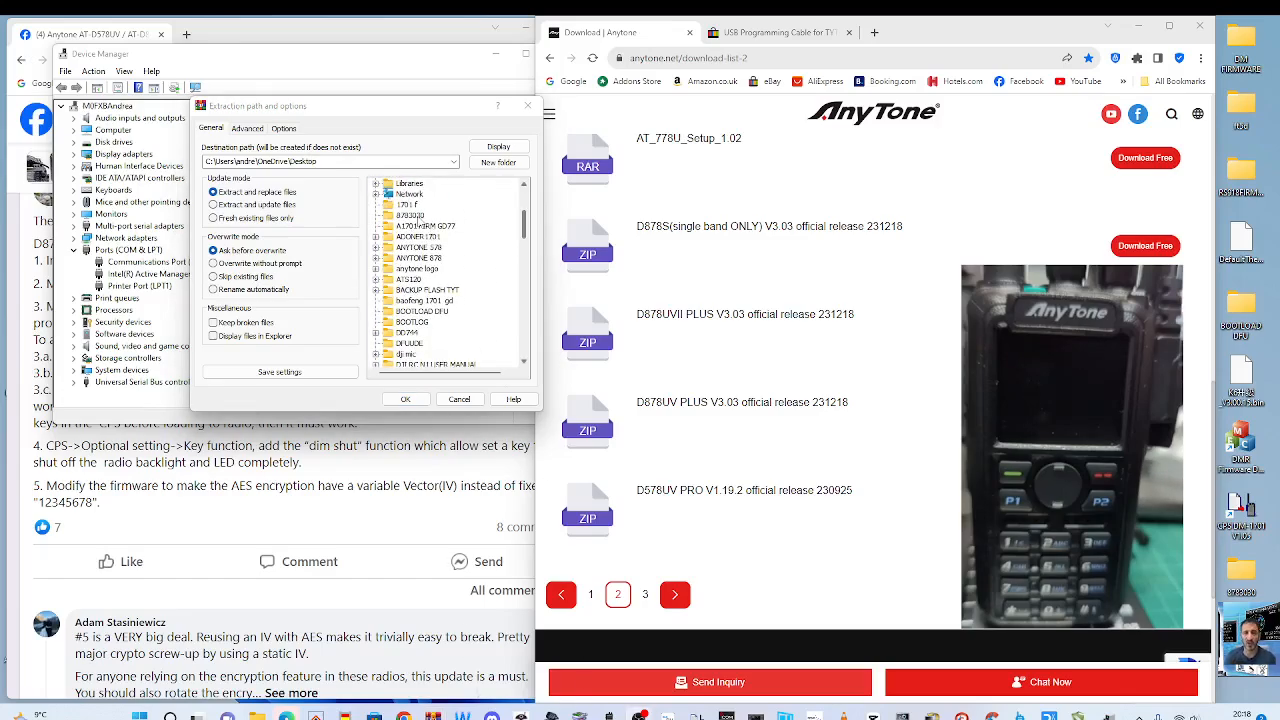
{"action": "left_click", "coordinate": [414, 216]}
{"action": "left_click", "coordinate": [405, 399]}
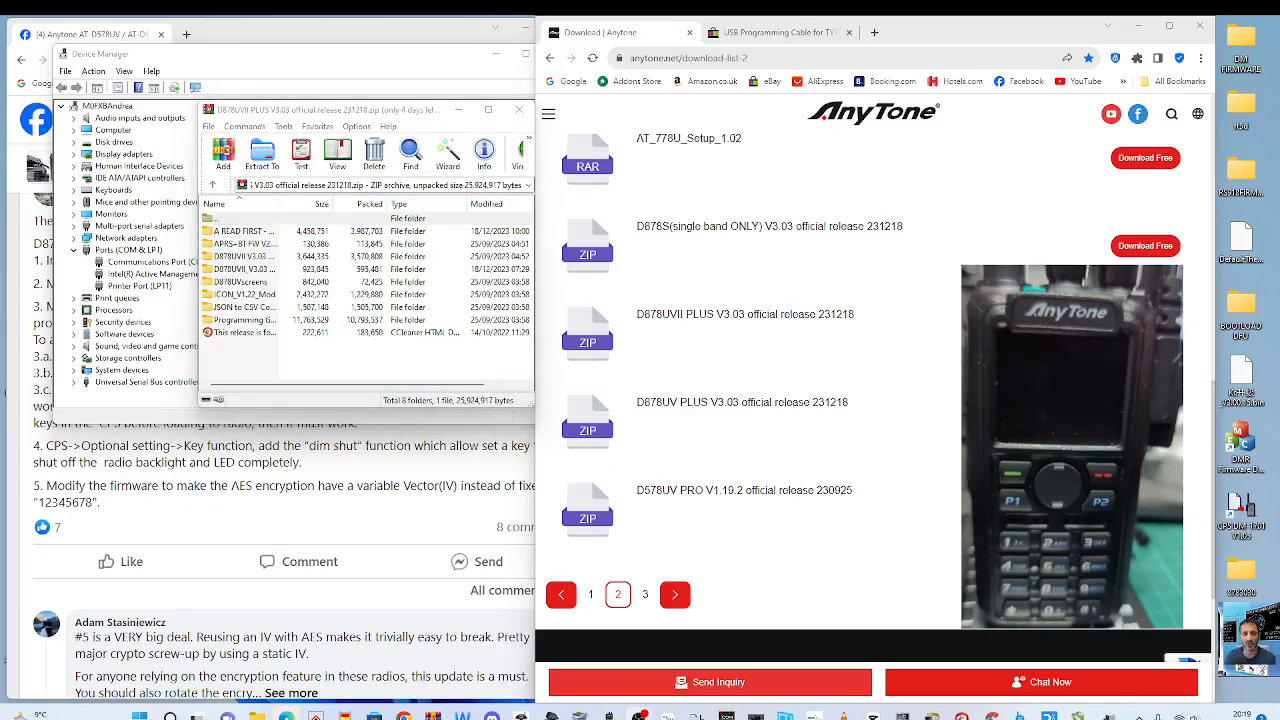
Open the D878UVII V3.03 CPS subfolder of the 8783030 desktop folder and launch the D878UVII_Setup_3.03 installer
{"action": "double_click", "coordinate": [1249, 581]}
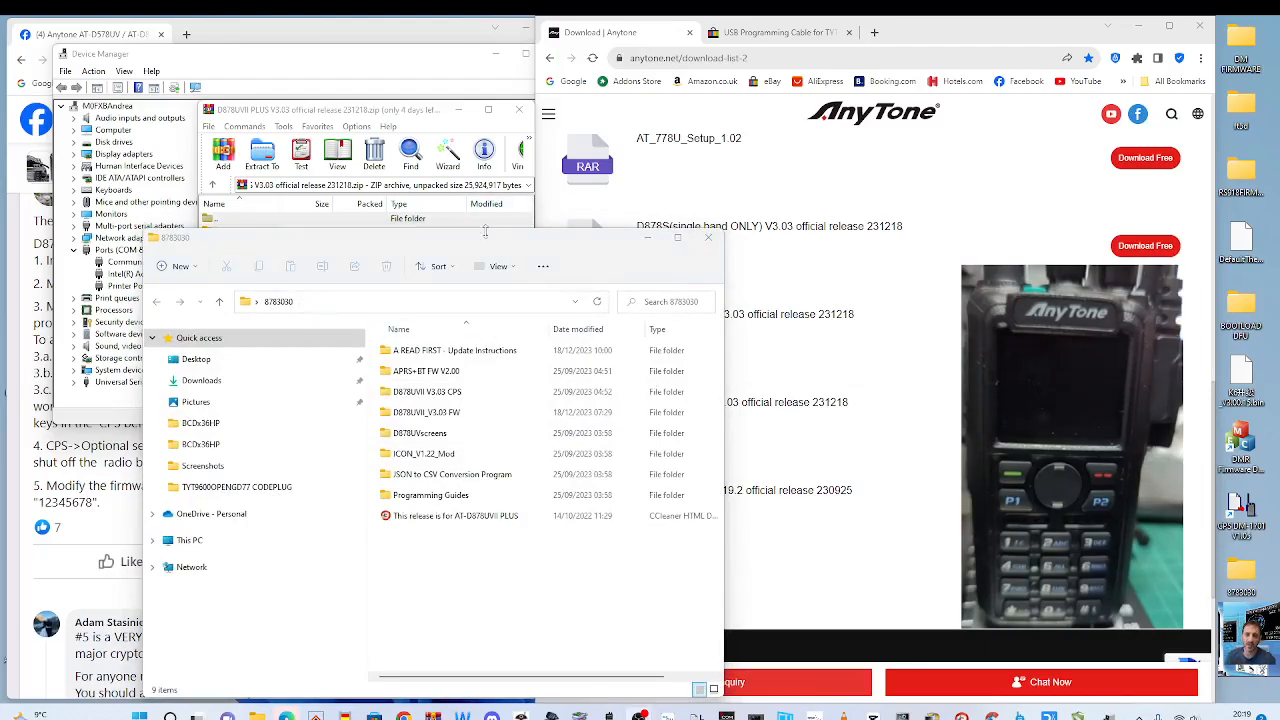
{"action": "left_click_drag", "start_coordinate": [470, 238], "coordinate": [359, 130]}
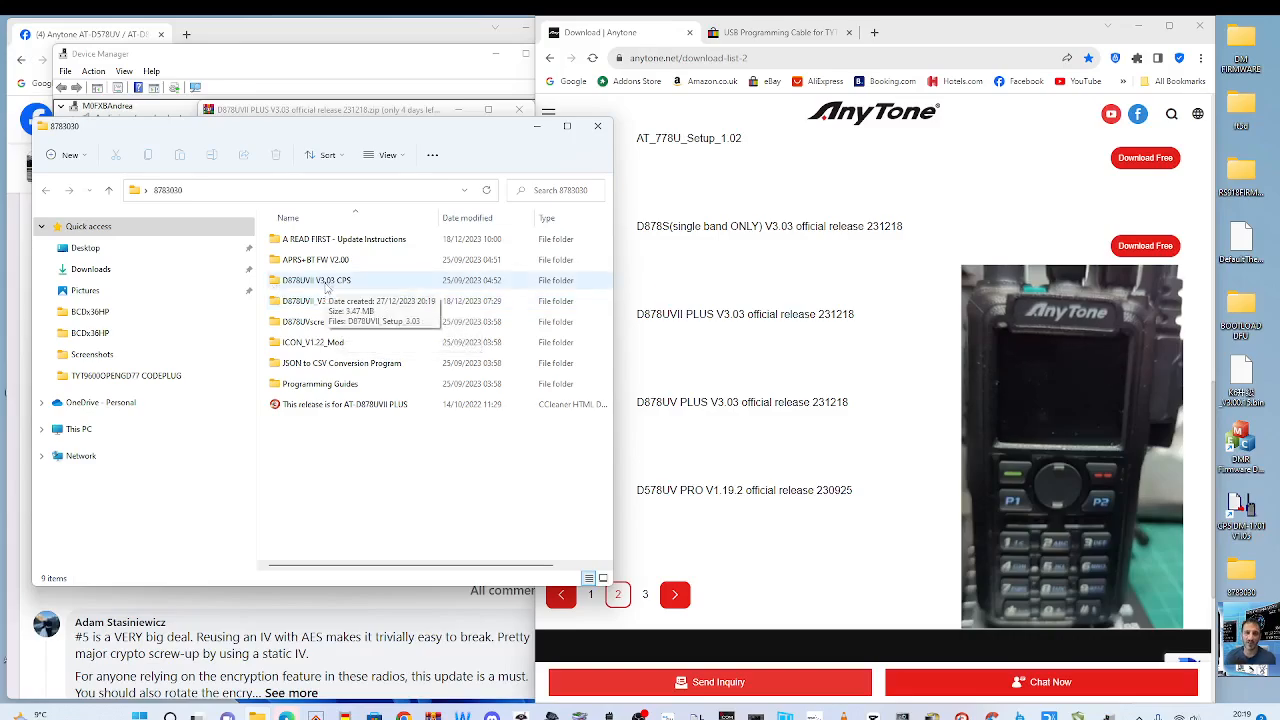
{"action": "double_click", "coordinate": [327, 289]}
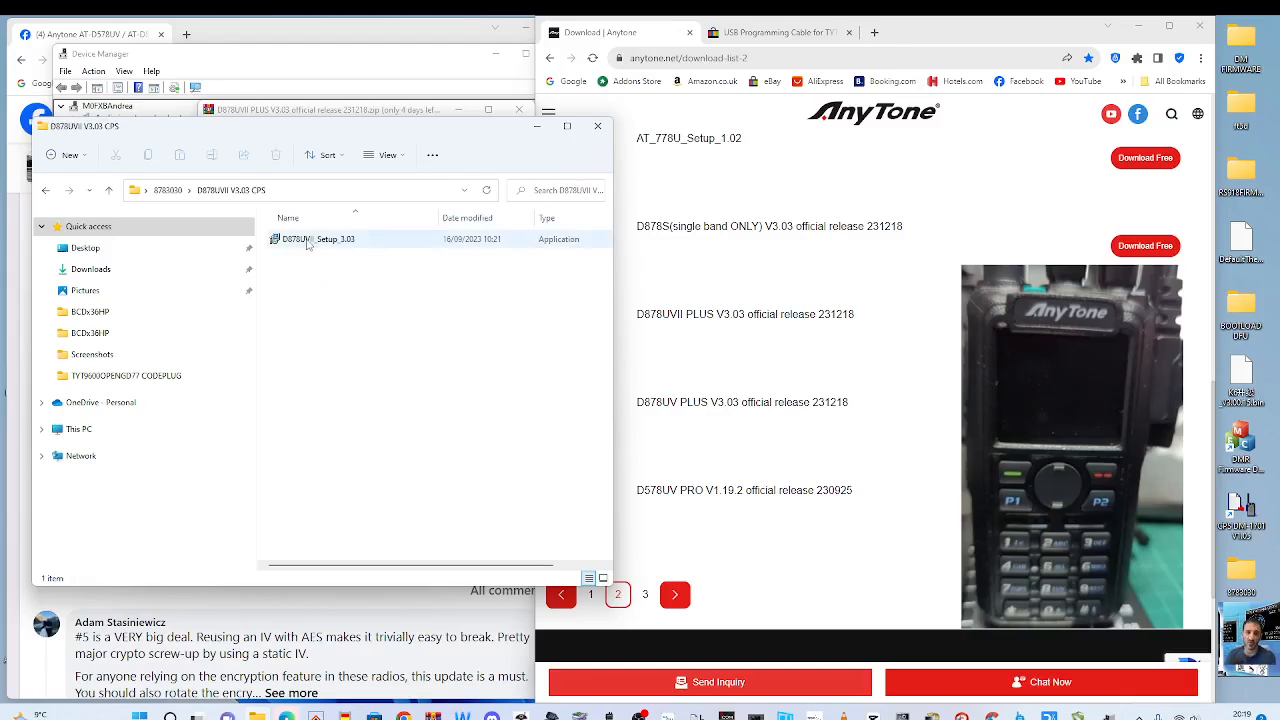
{"action": "left_click", "coordinate": [309, 241]}
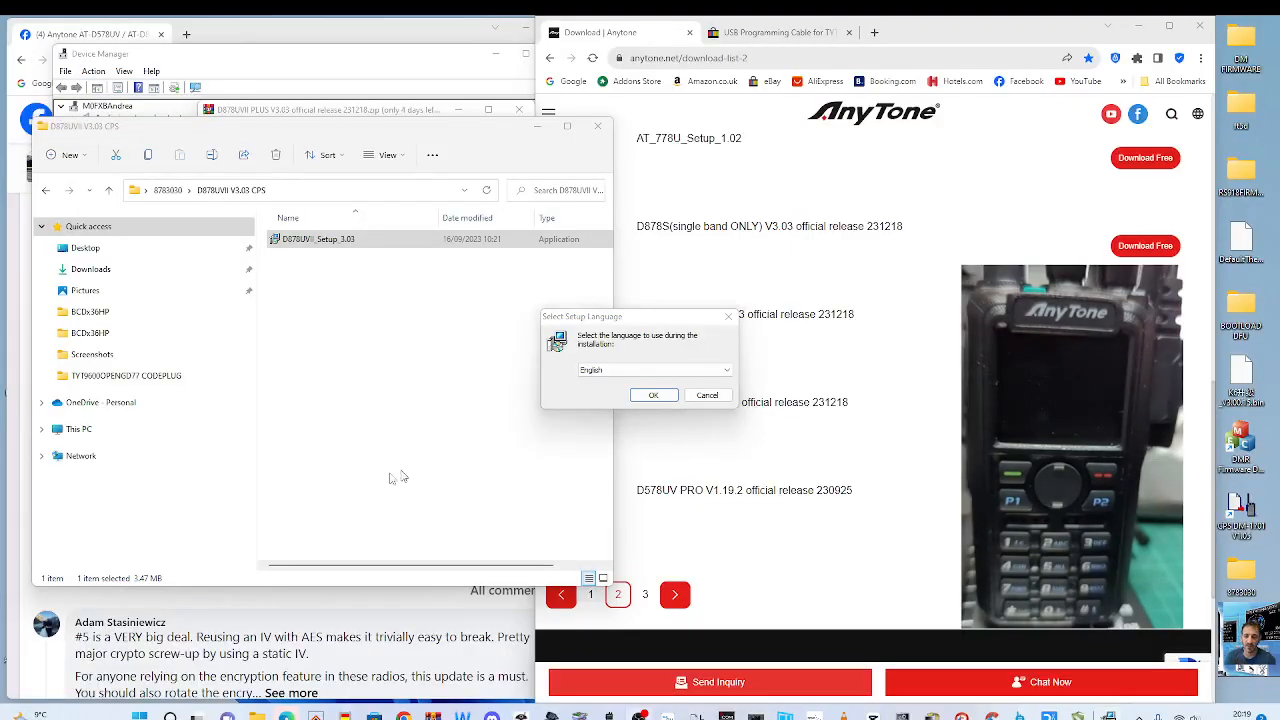
Install D878UVII_3.03 in English to the default location with a desktop shortcut, and launch it on finishing
{"action": "left_click", "coordinate": [654, 396]}
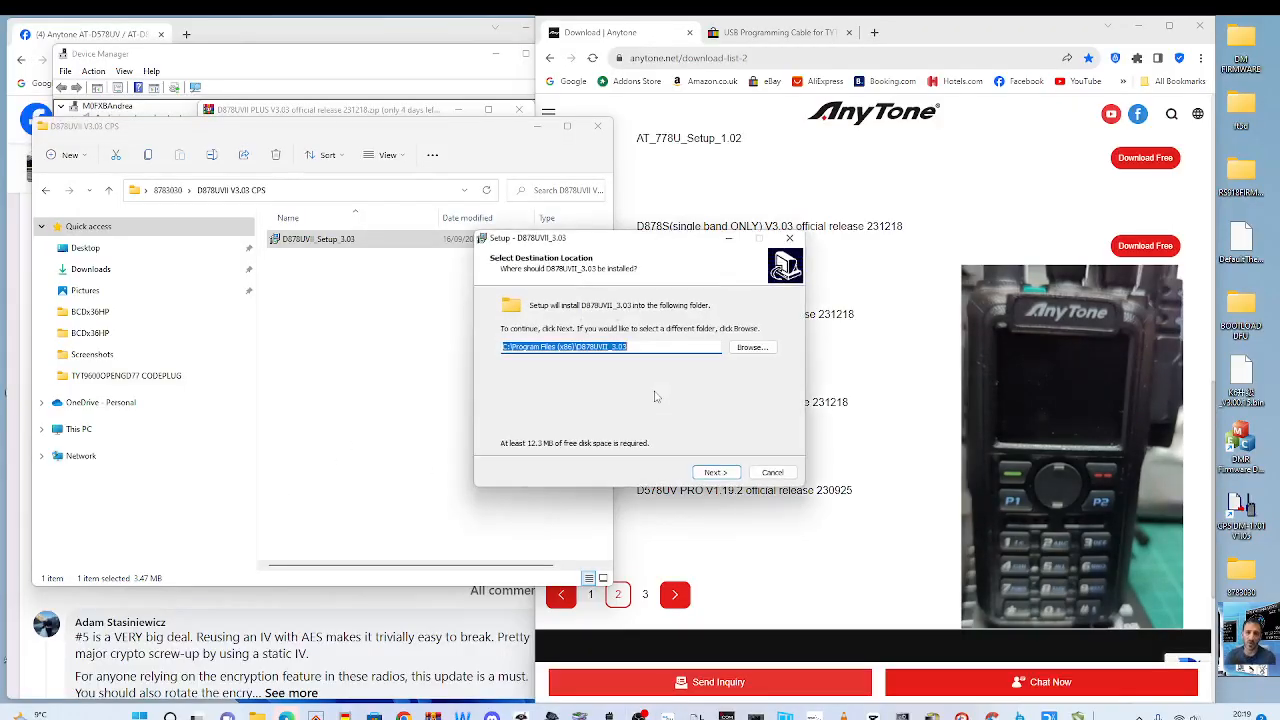
{"action": "left_click", "coordinate": [718, 475]}
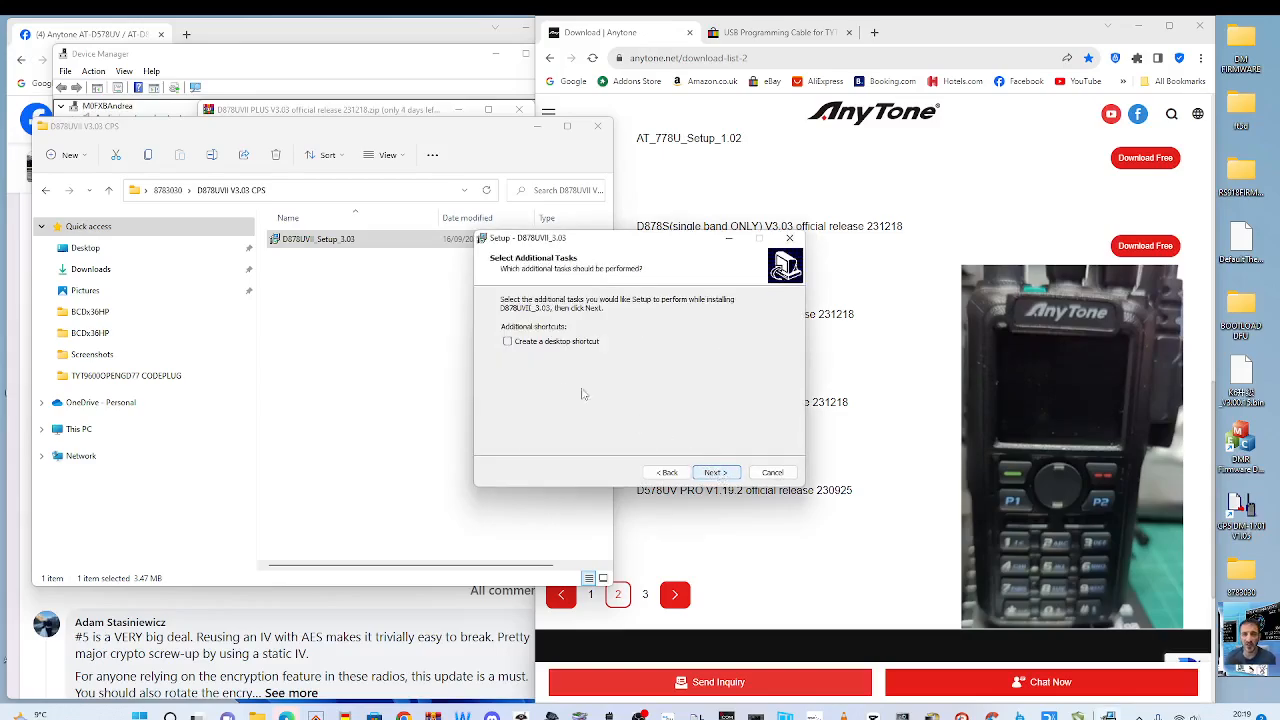
{"action": "left_click", "coordinate": [510, 344]}
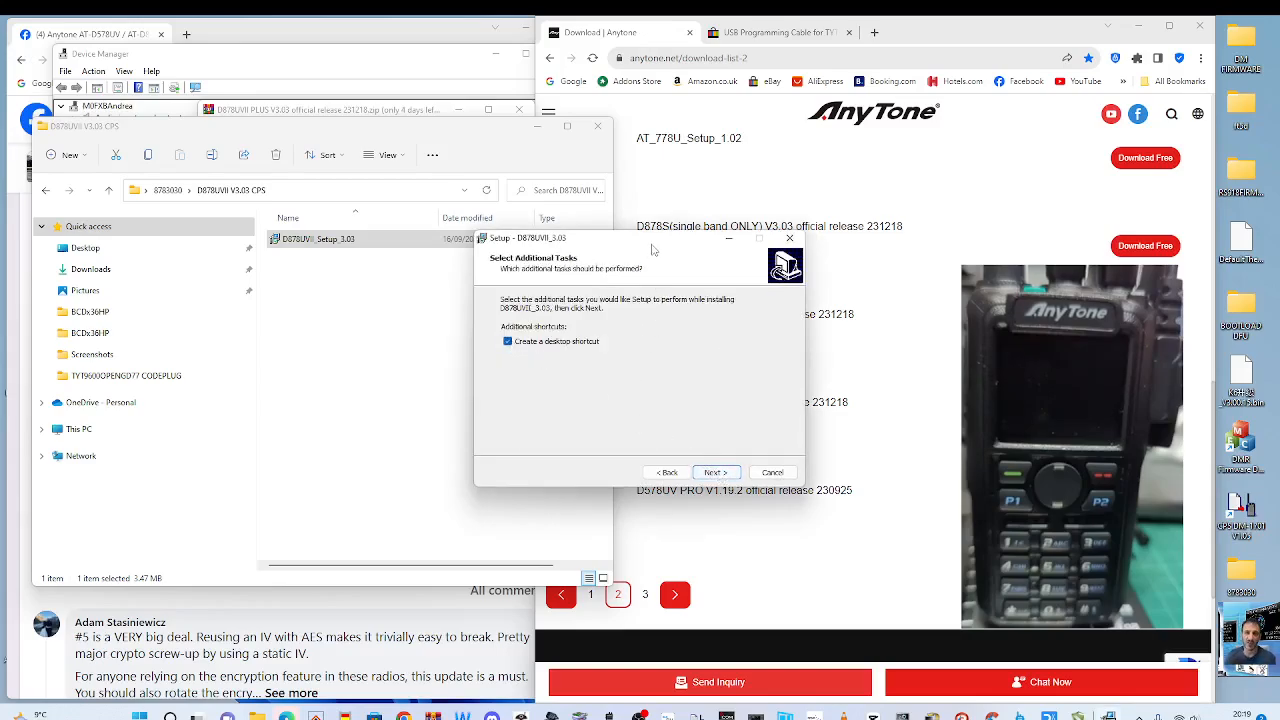
{"action": "left_click_drag", "start_coordinate": [652, 240], "coordinate": [502, 206]}
{"action": "left_click", "coordinate": [574, 438]}
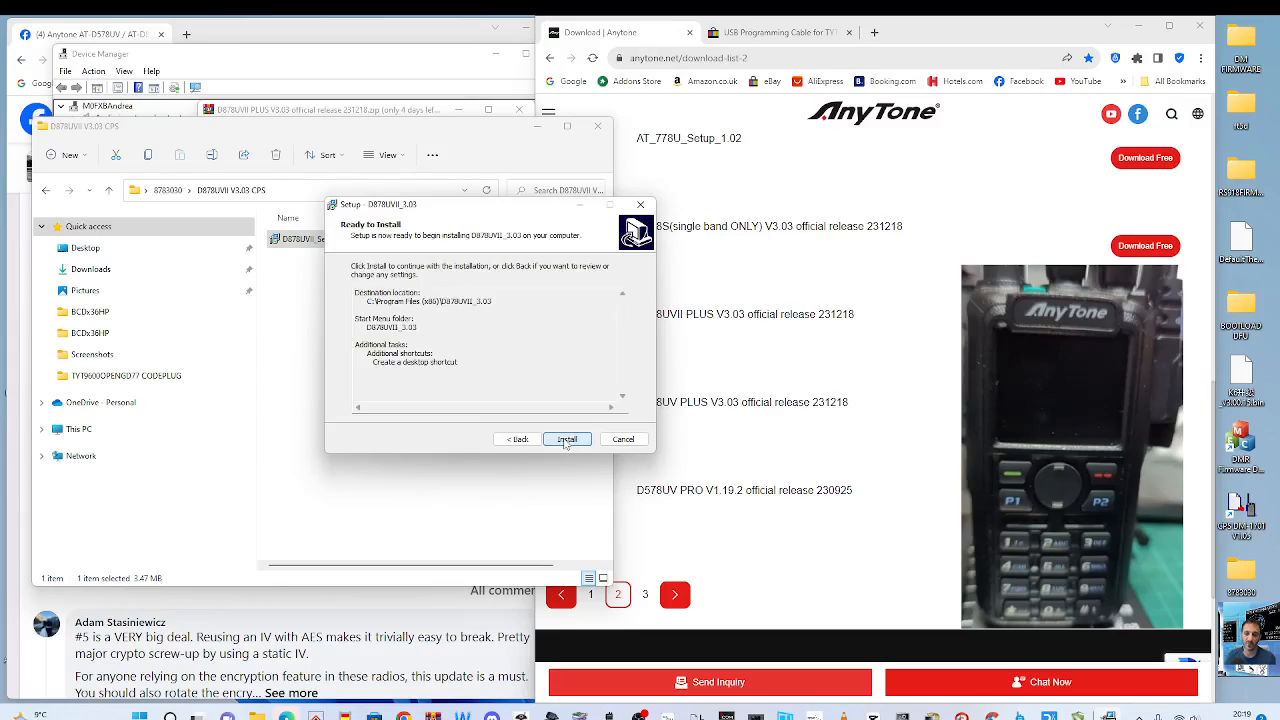
{"action": "left_click", "coordinate": [565, 440]}
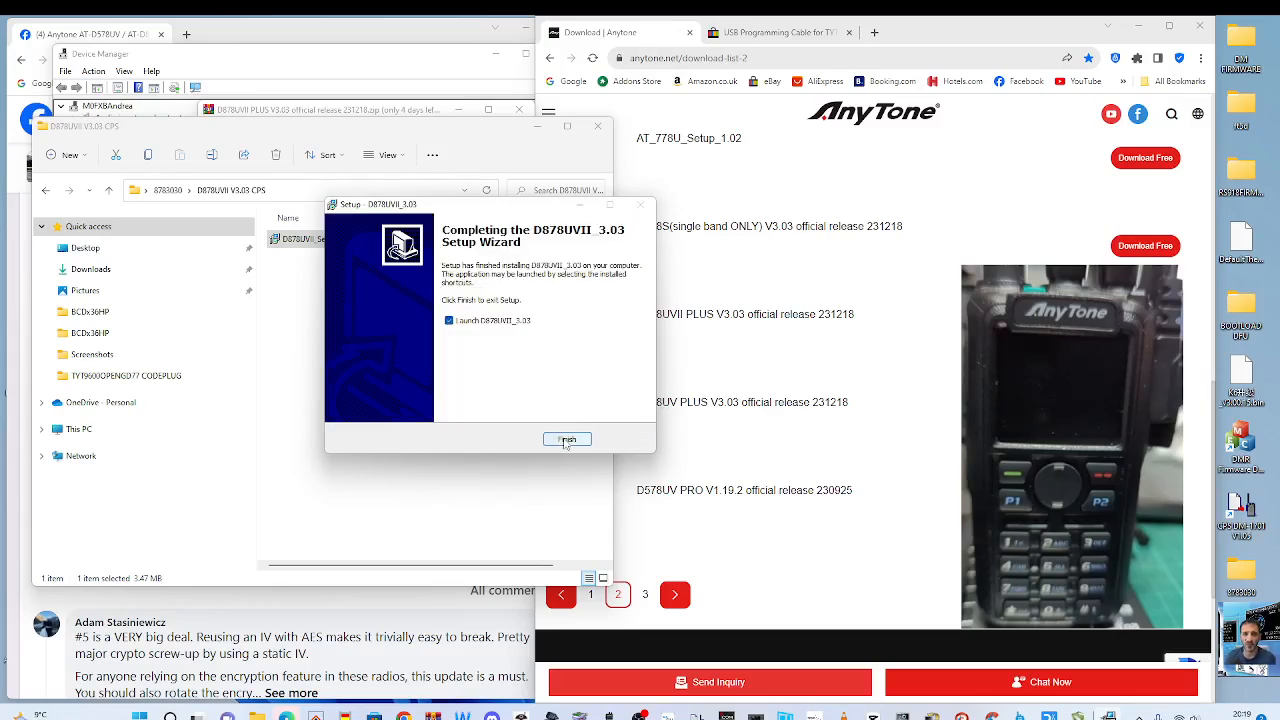
{"action": "left_click", "coordinate": [566, 441]}
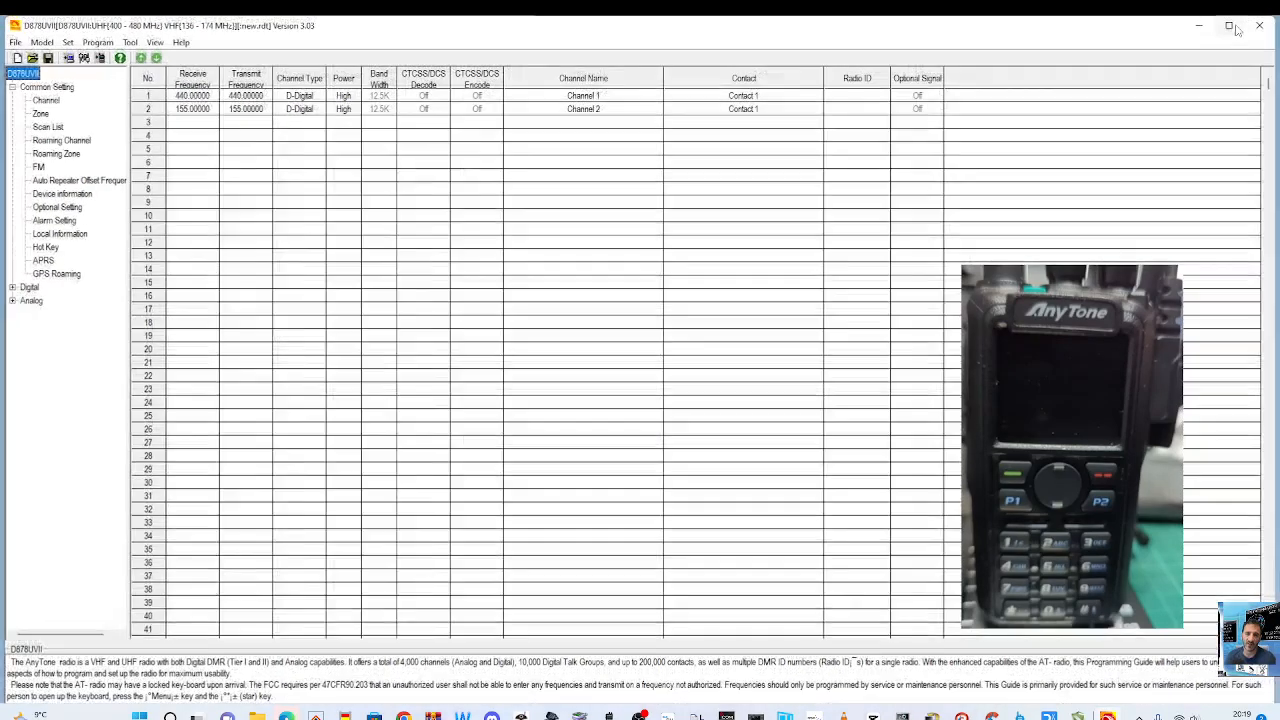
Restore the D878UVII programming software from full screen, narrow its window and place it beside Device Manager
{"action": "left_click", "coordinate": [1230, 26]}
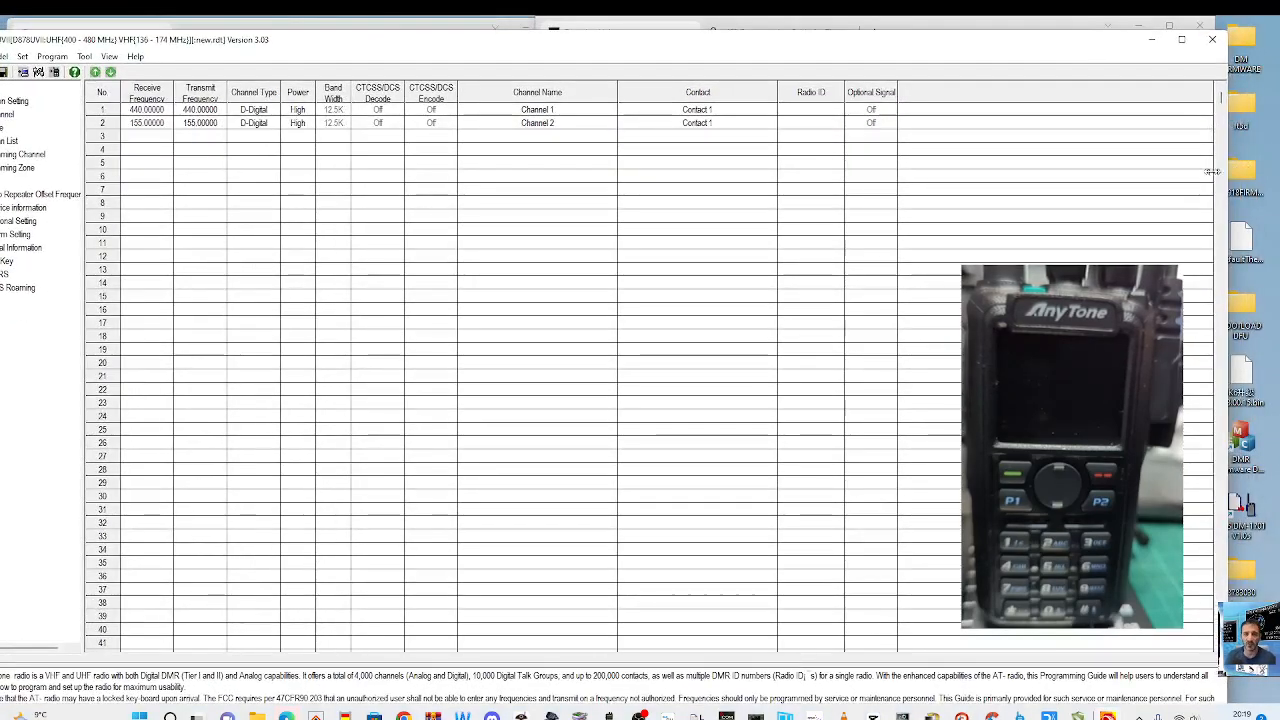
{"action": "left_click_drag", "start_coordinate": [1212, 171], "coordinate": [656, 240]}
{"action": "left_click_drag", "start_coordinate": [533, 47], "coordinate": [658, 51]}
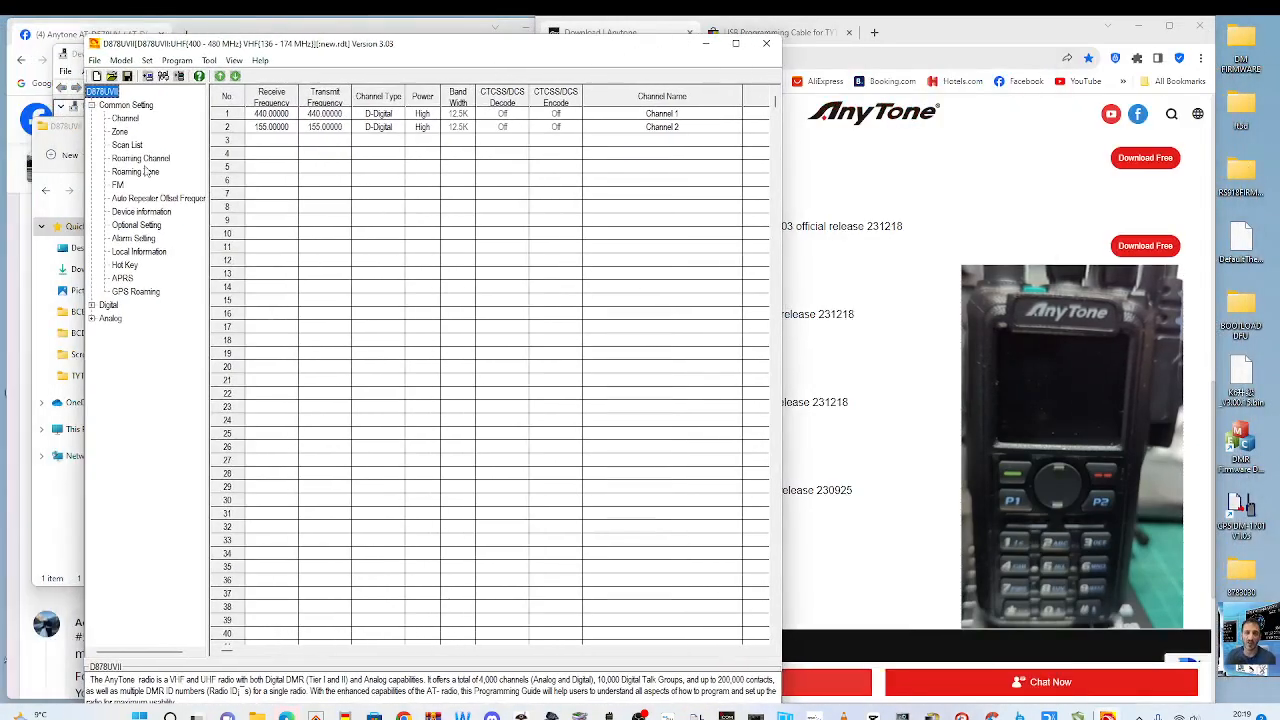
{"action": "left_click_drag", "start_coordinate": [462, 44], "coordinate": [1001, 41]}
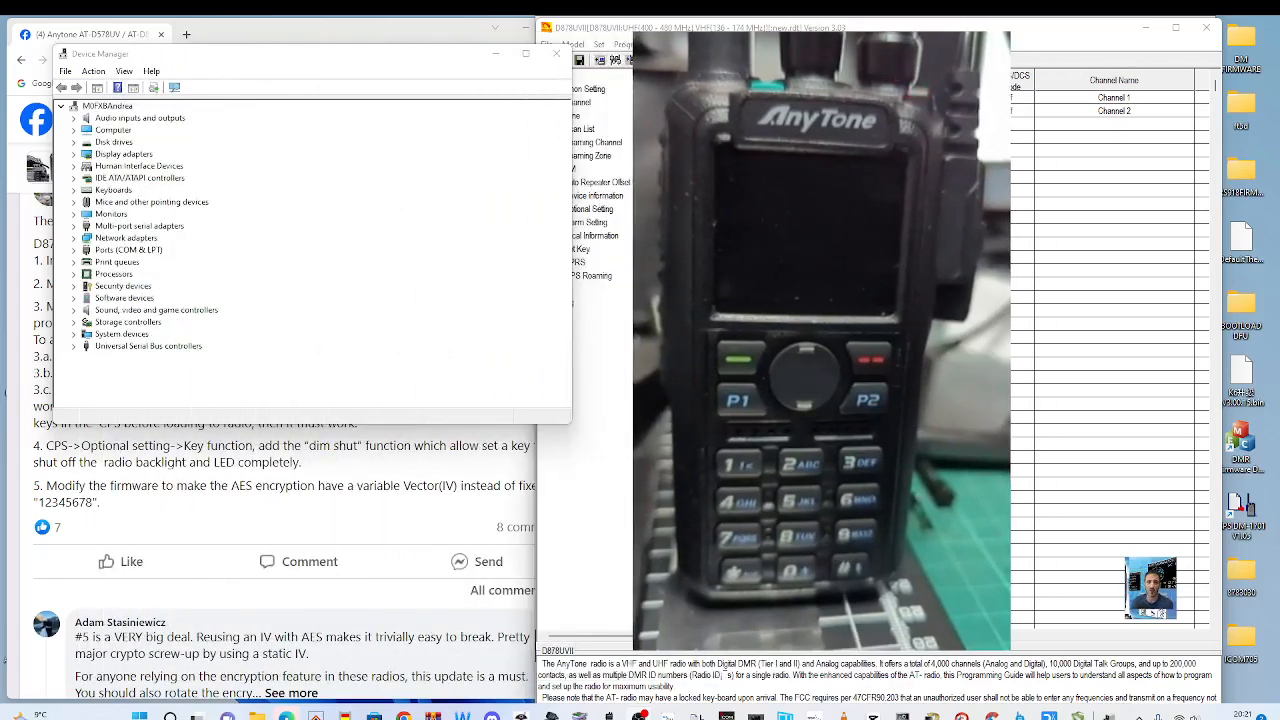
Expand Ports (COM & LPT) in Device Manager, check which COM port the USB Serial Device uses, and minimise the window
{"action": "double_click", "coordinate": [132, 251]}
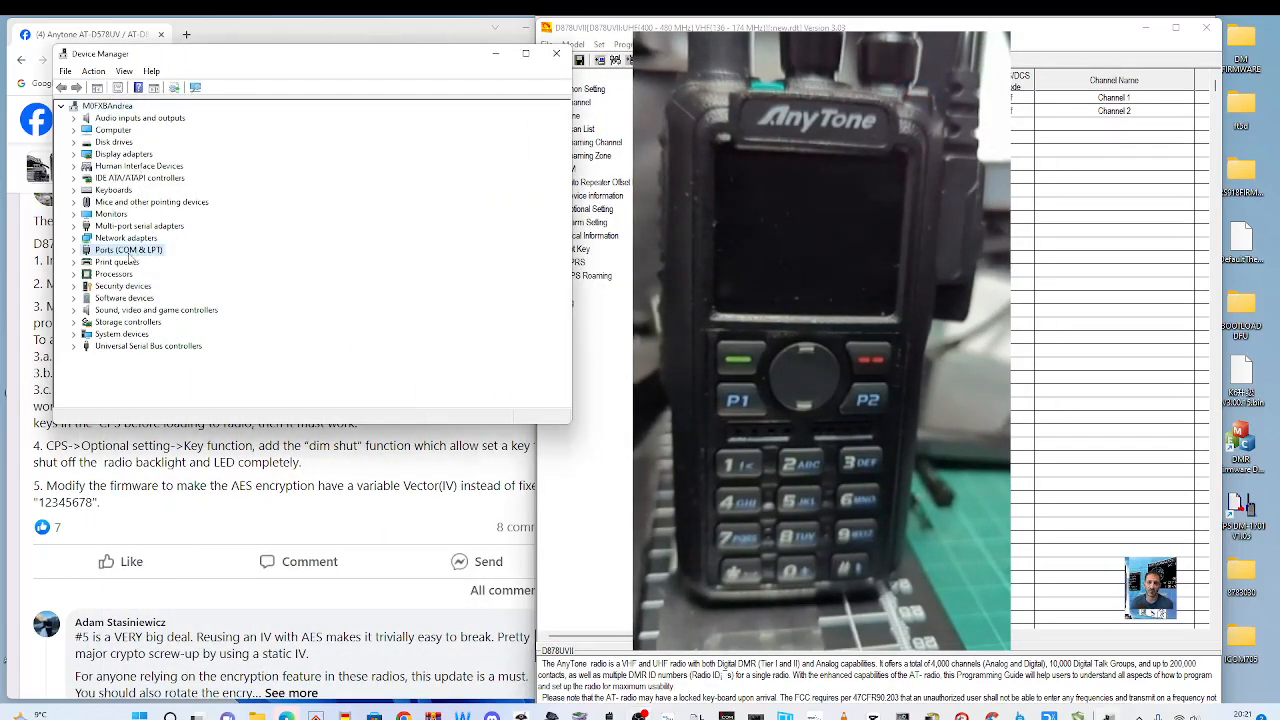
{"action": "left_click", "coordinate": [602, 186]}
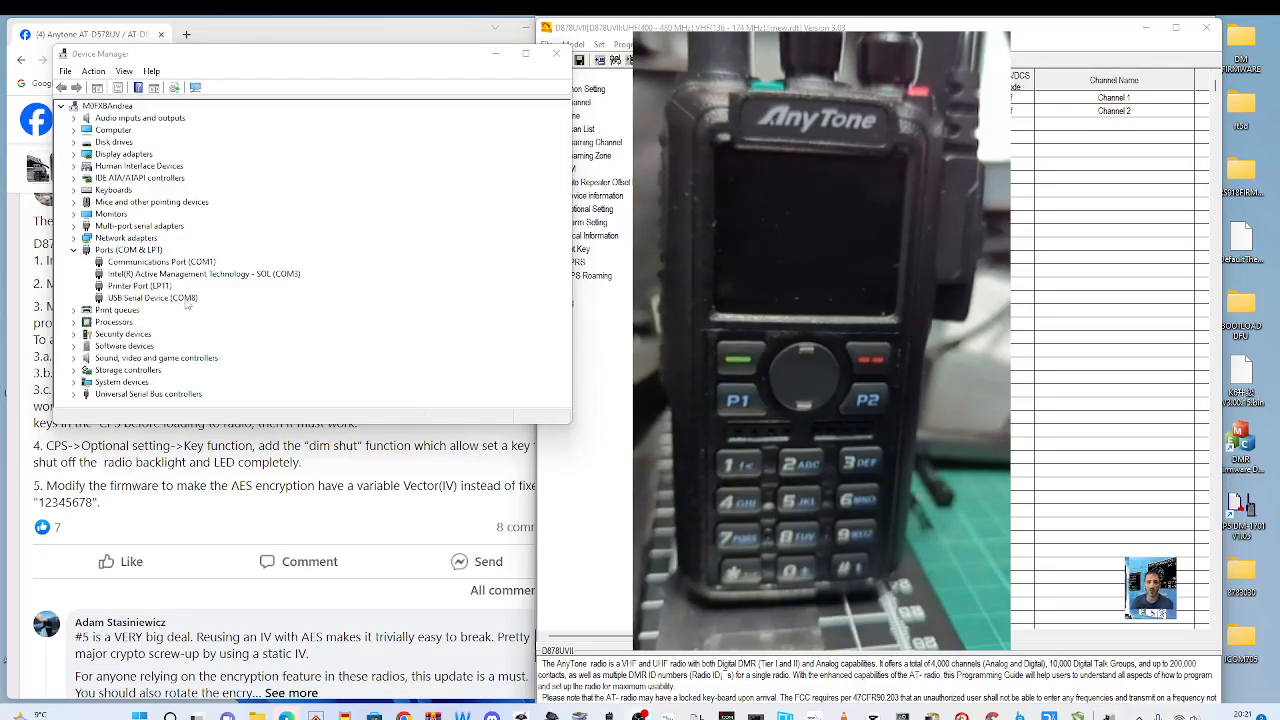
{"action": "left_click", "coordinate": [496, 59]}
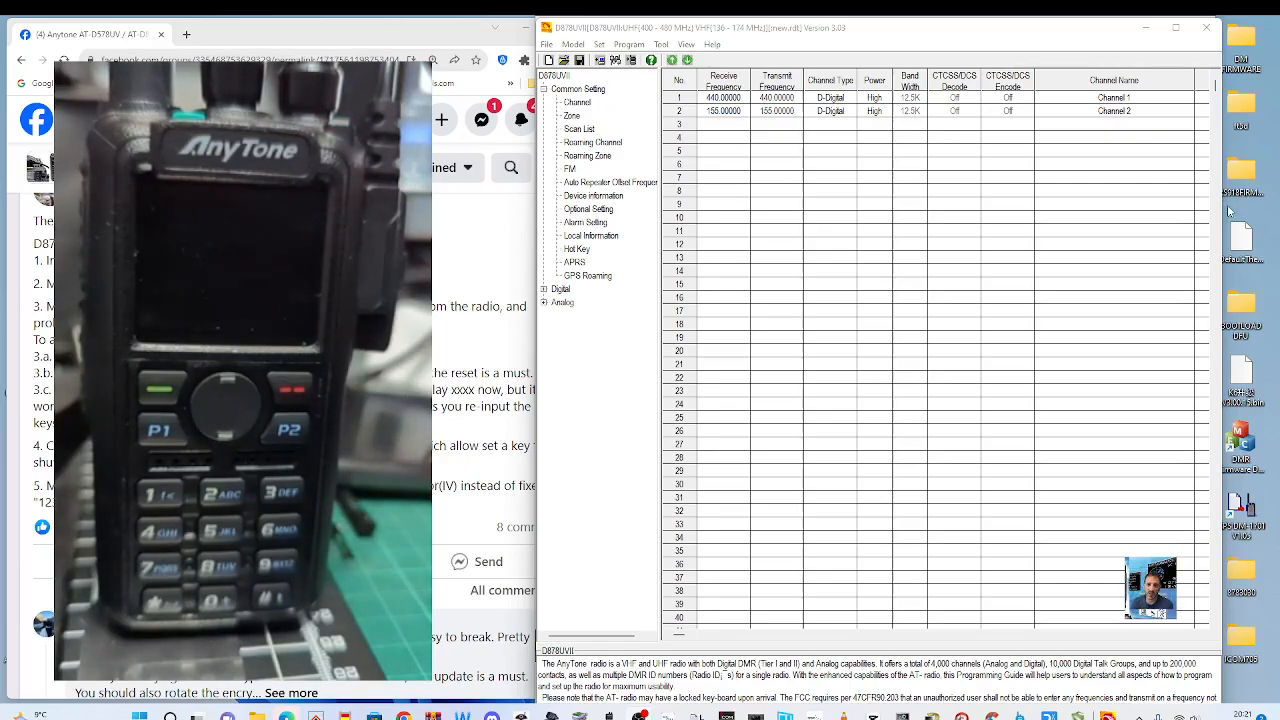
Widen the D878UVII programming software window so more channel columns fit, and reposition it with its navigation tree uncovered
{"action": "left_click", "coordinate": [1225, 211]}
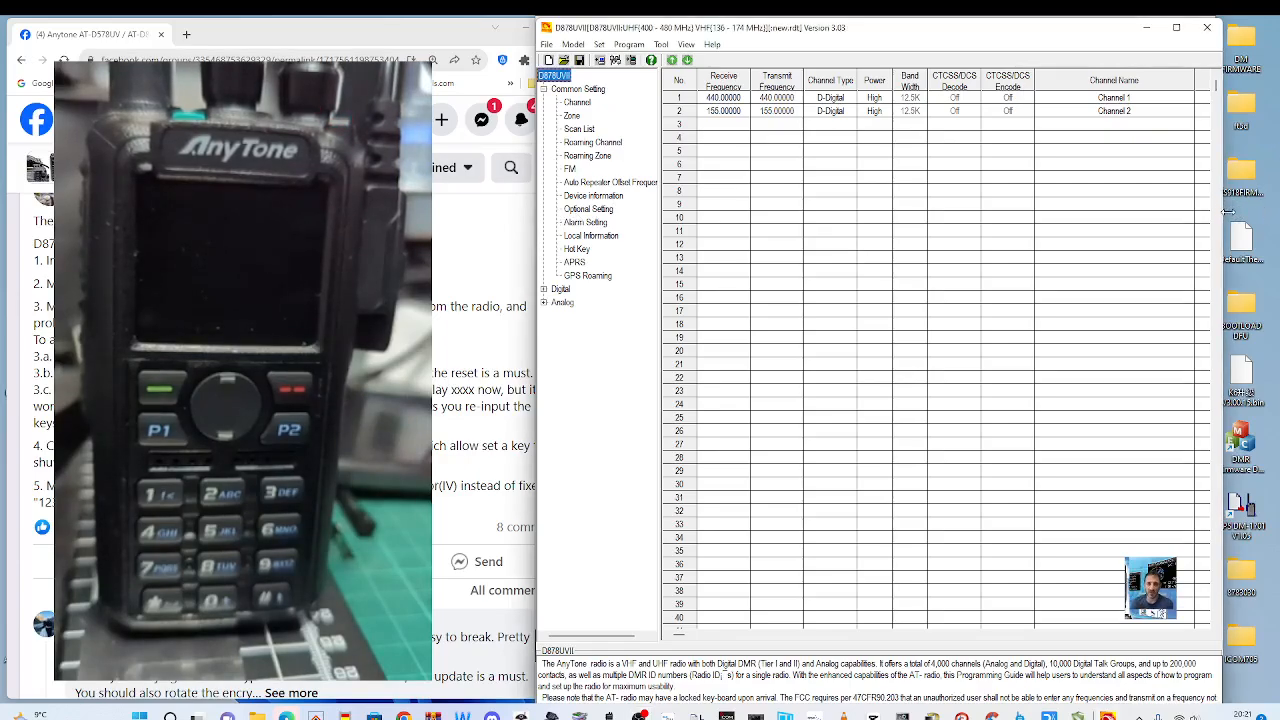
{"action": "left_click_drag", "start_coordinate": [1227, 211], "coordinate": [1230, 276]}
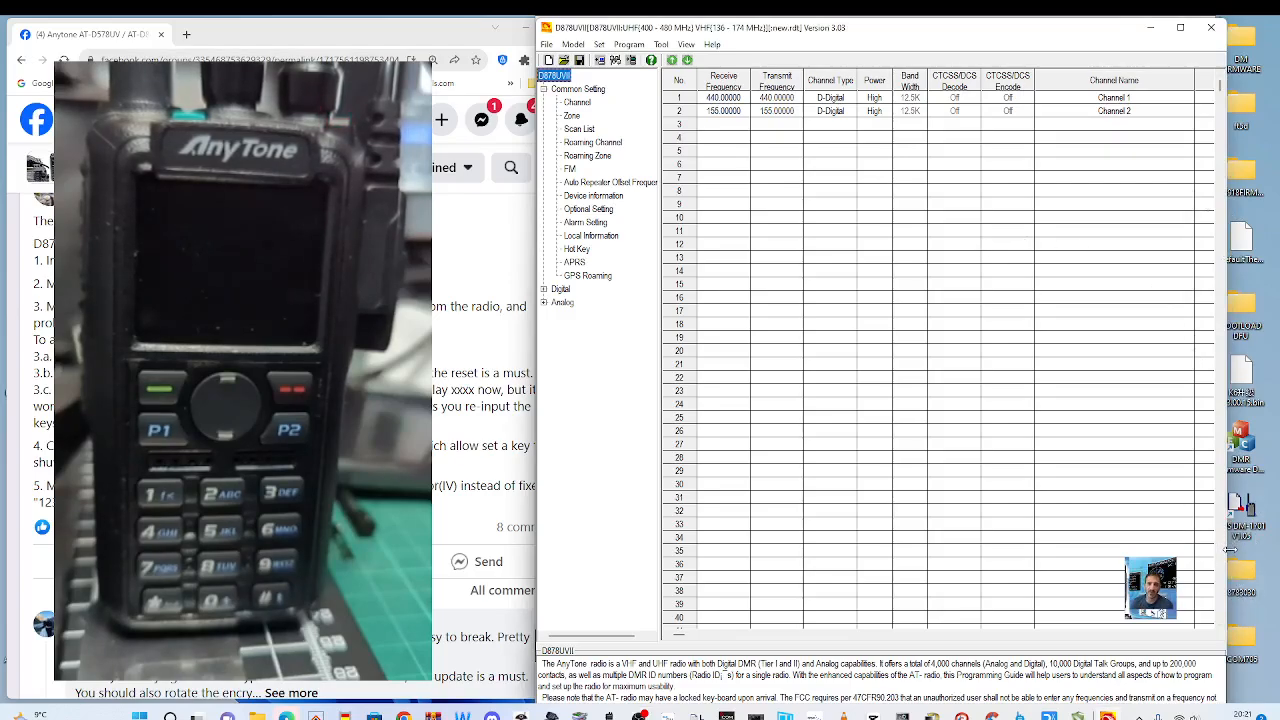
{"action": "left_click_drag", "start_coordinate": [1230, 549], "coordinate": [1222, 549]}
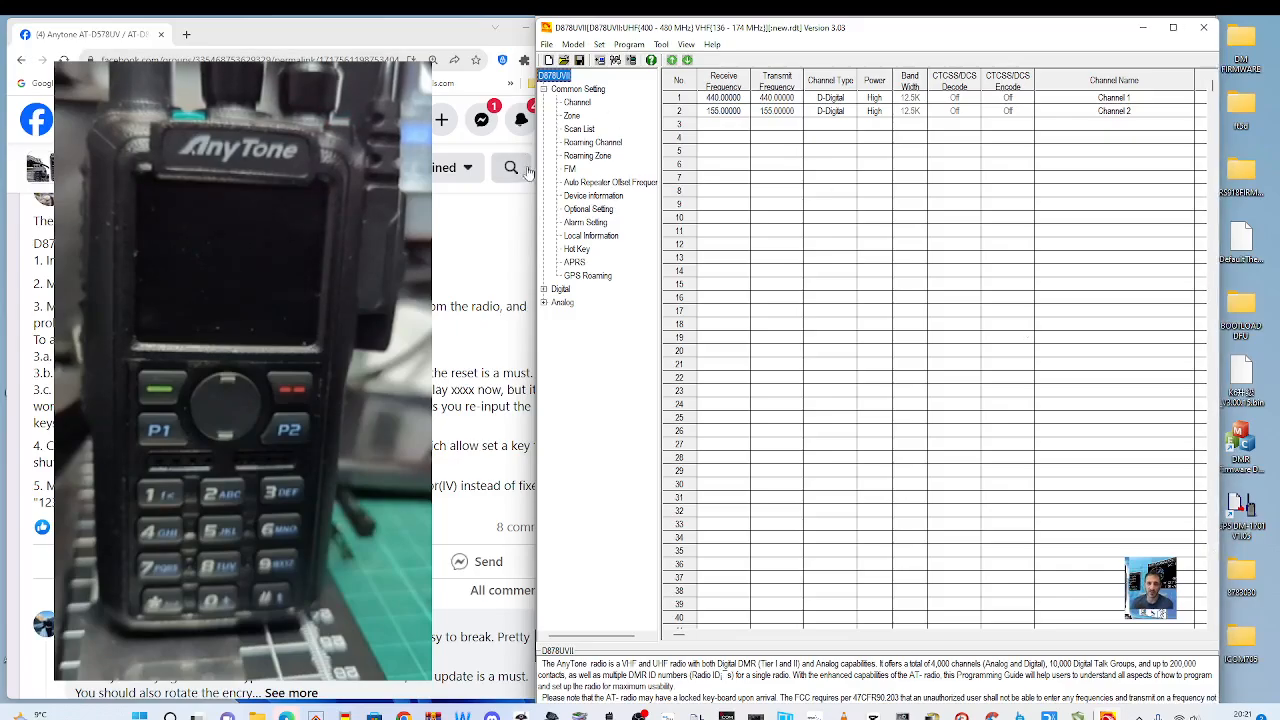
{"action": "left_click_drag", "start_coordinate": [536, 175], "coordinate": [319, 175]}
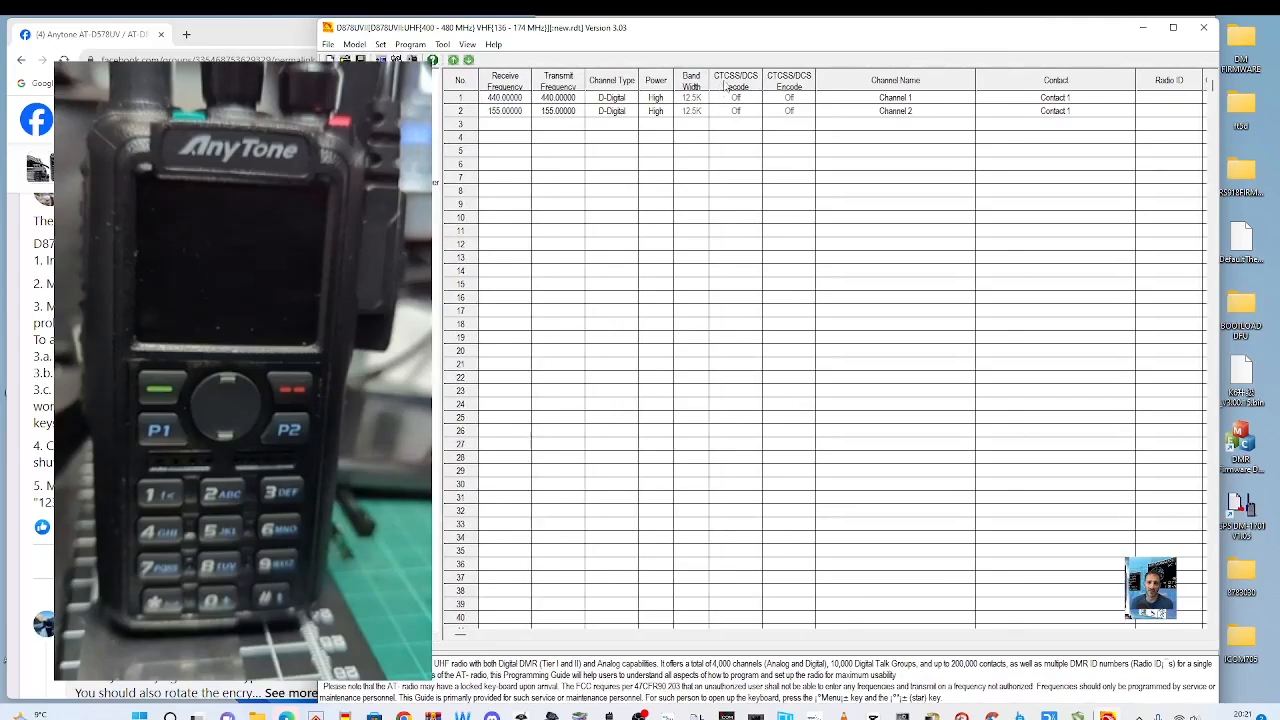
{"action": "left_click_drag", "start_coordinate": [738, 36], "coordinate": [813, 44]}
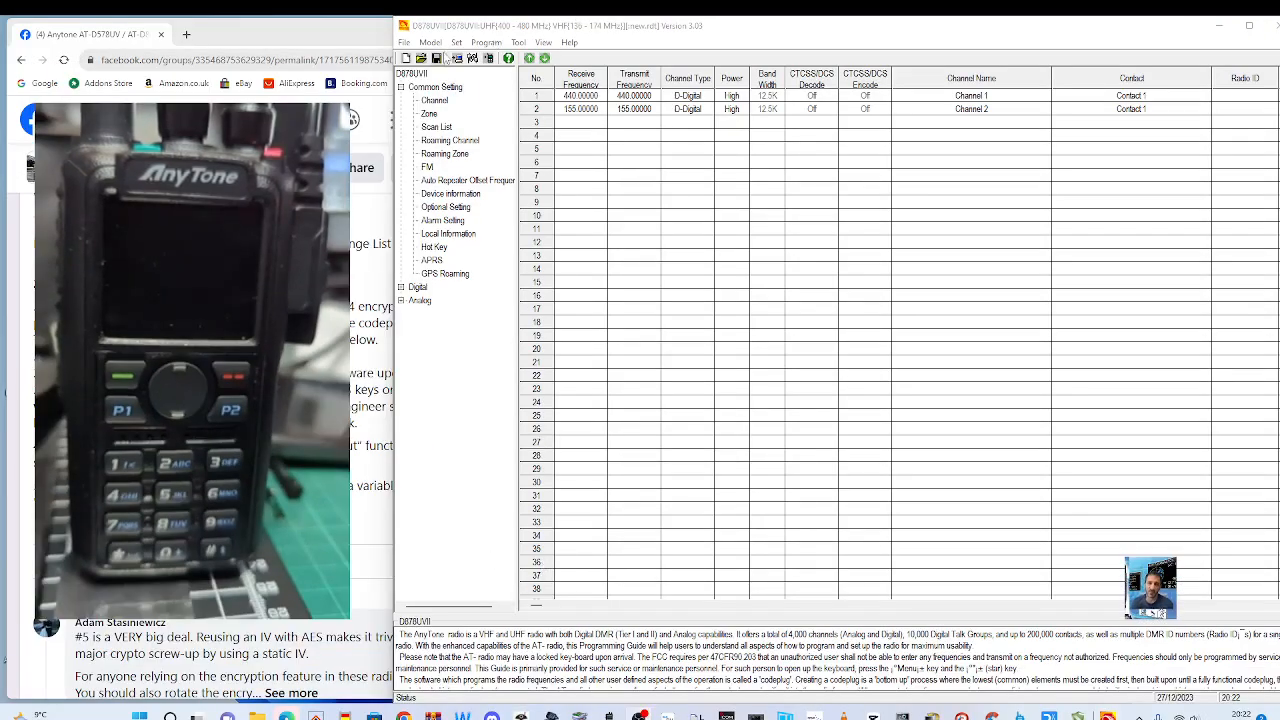
Set the programming software's communication port to COM8
{"action": "left_click", "coordinate": [456, 42]}
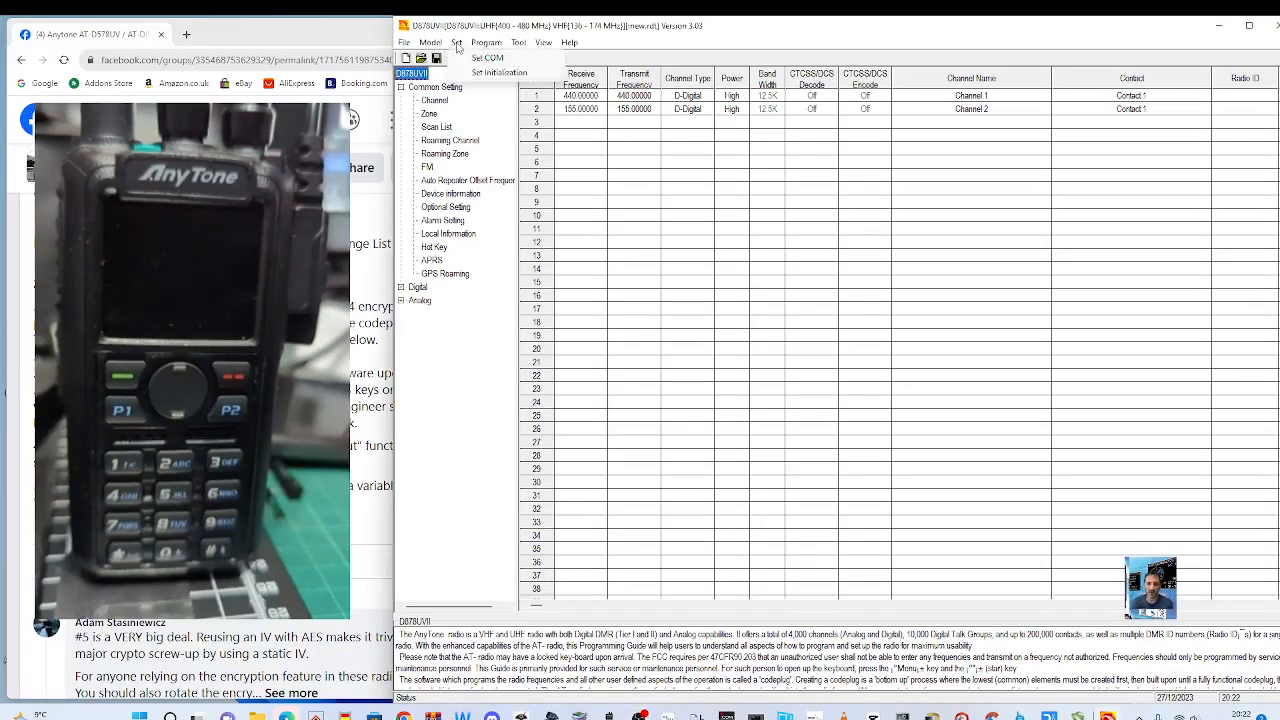
{"action": "left_click", "coordinate": [482, 57]}
{"action": "left_click", "coordinate": [817, 356]}
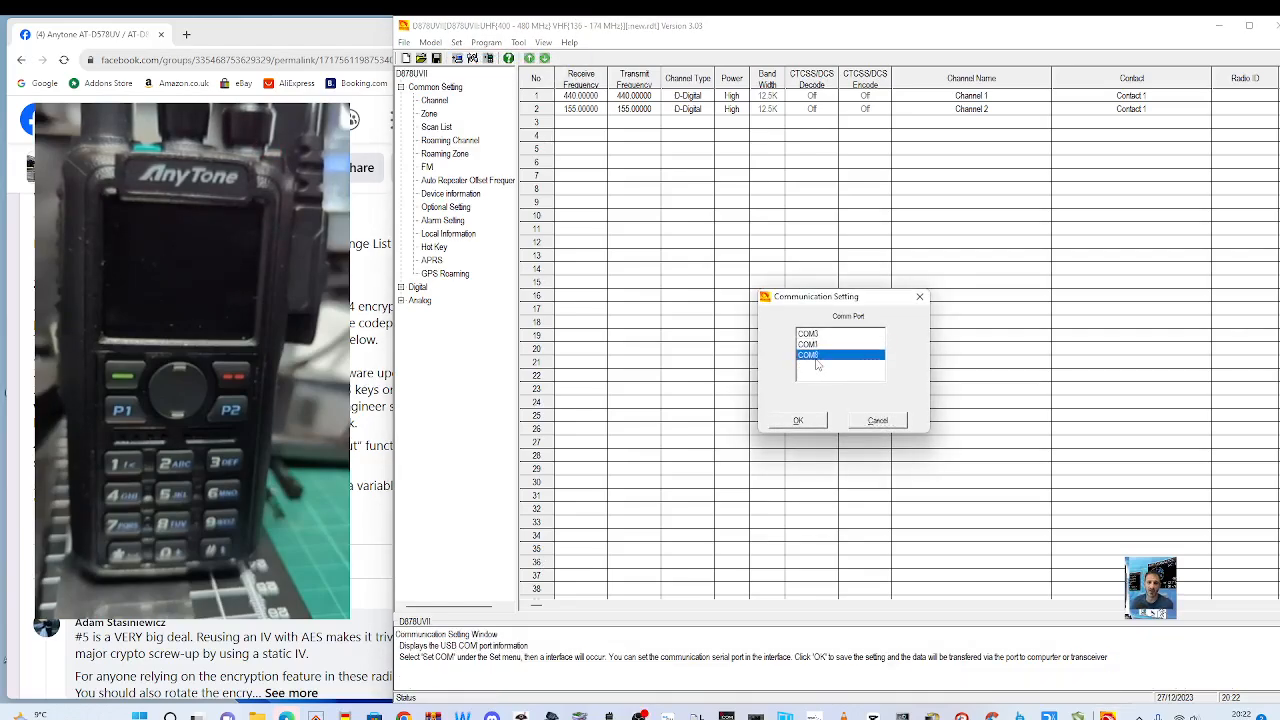
{"action": "left_click", "coordinate": [800, 421]}
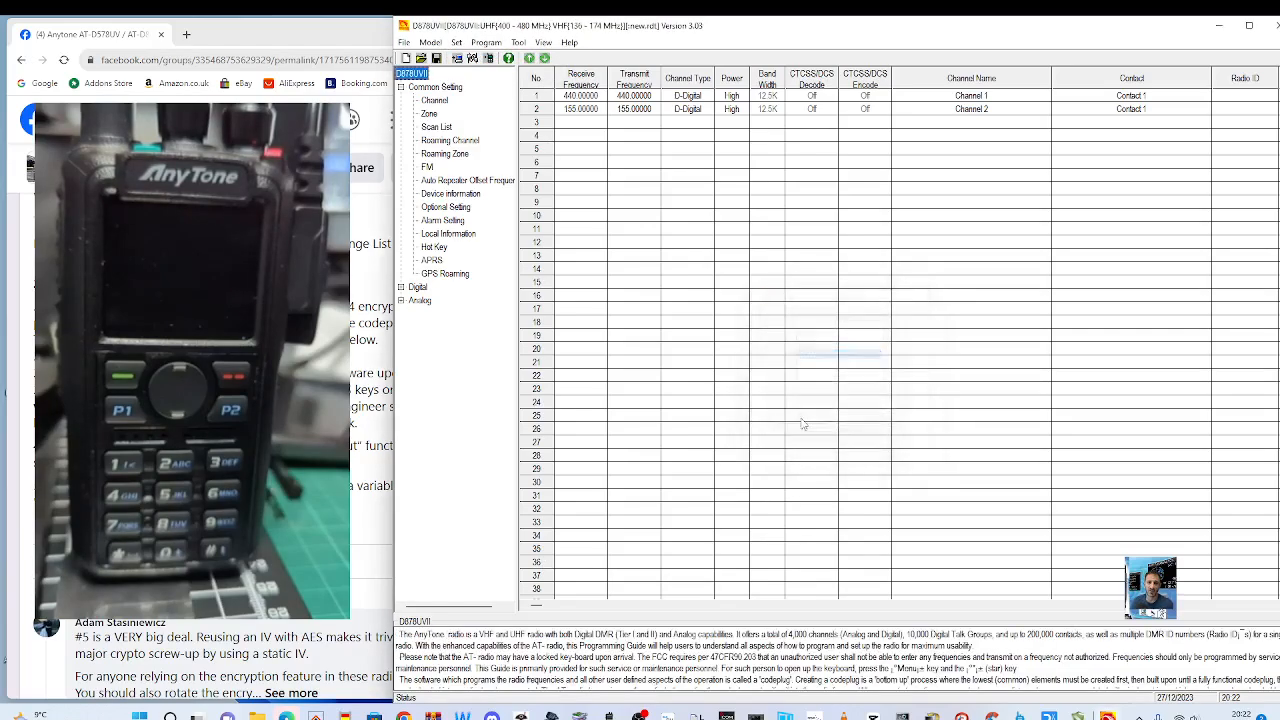
Try to read data from the radio into the V3.03 programming software
{"action": "left_click", "coordinate": [487, 44]}
{"action": "left_click", "coordinate": [510, 58]}
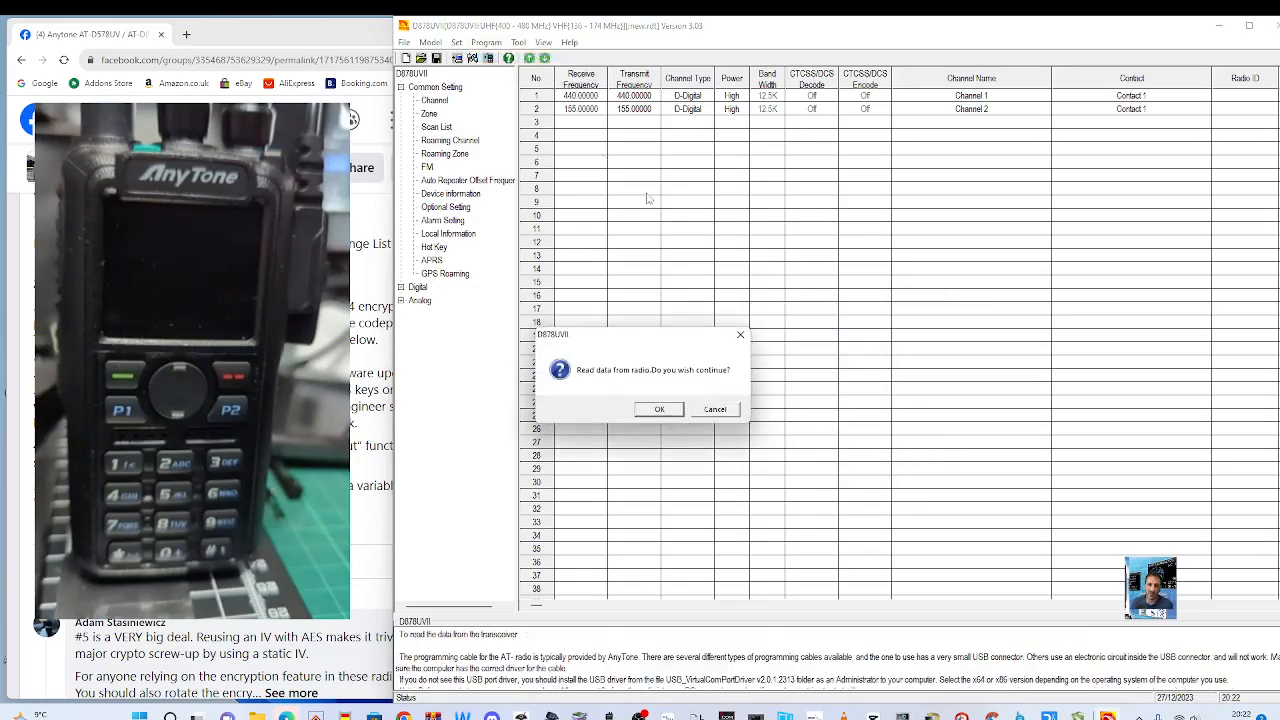
{"action": "left_click", "coordinate": [662, 408]}
{"action": "left_click", "coordinate": [829, 395]}
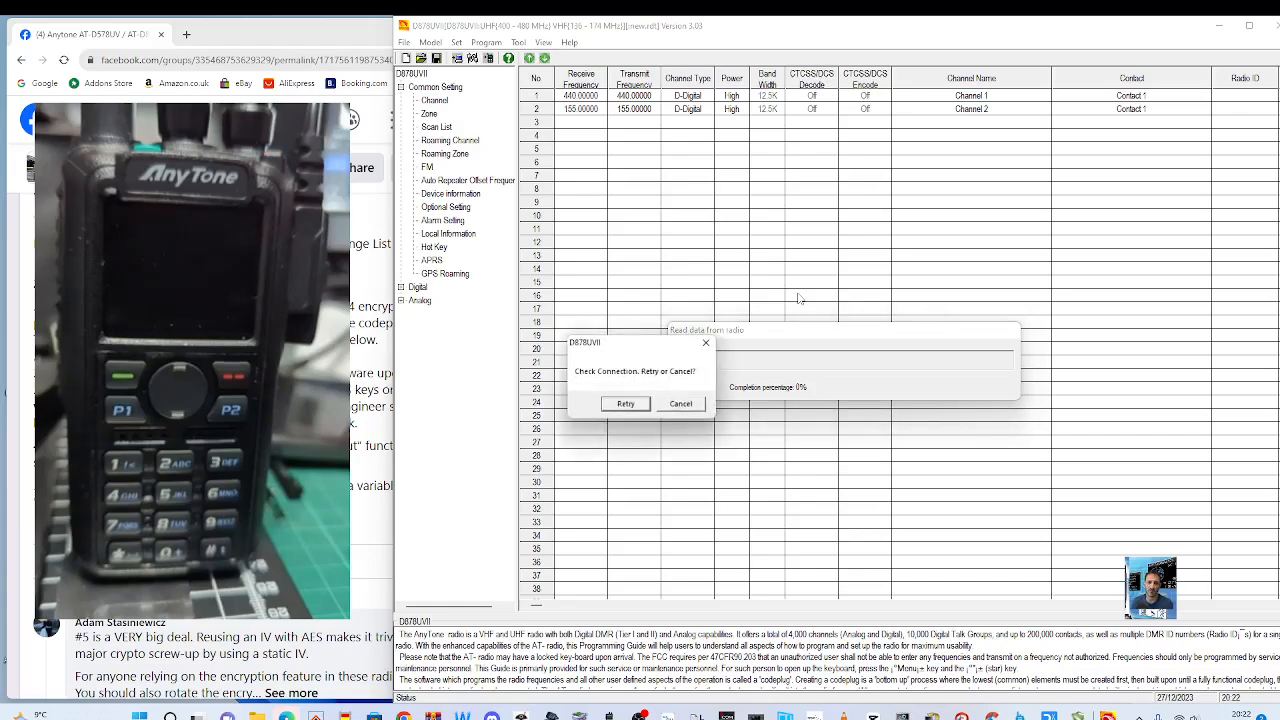
{"action": "left_click", "coordinate": [691, 405]}
{"action": "key", "text": "Return"}
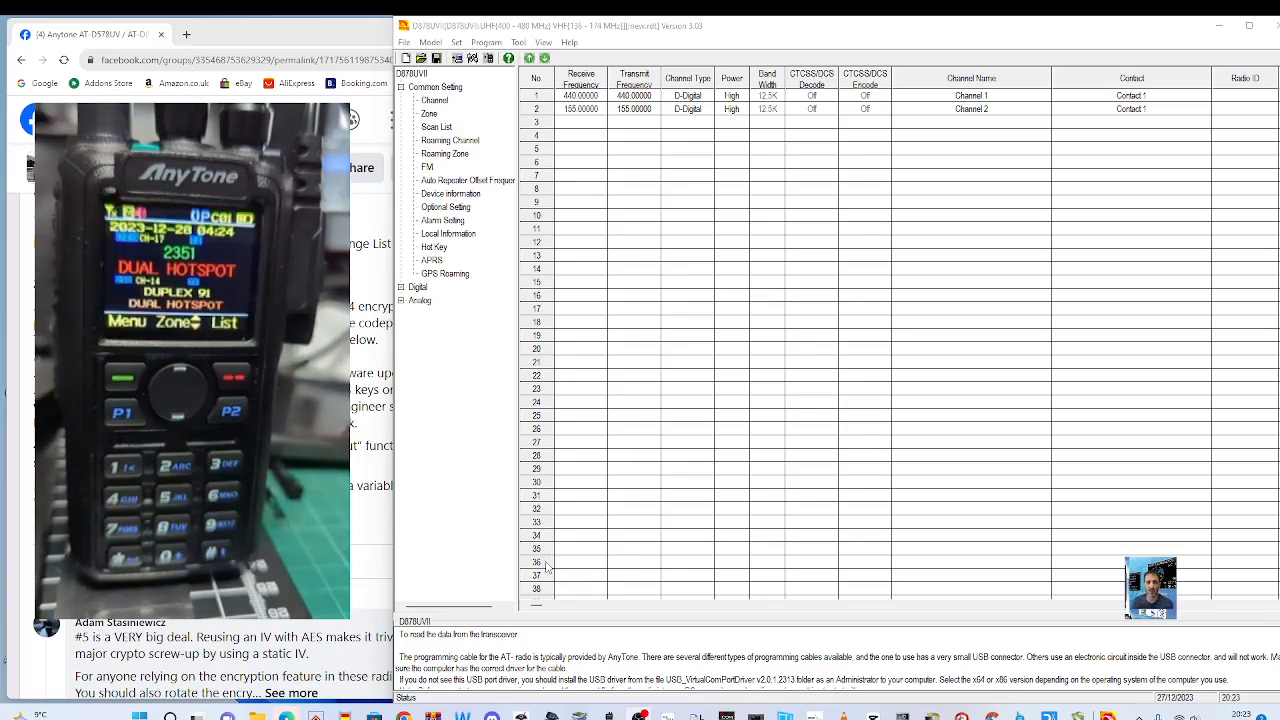
Retry reading only Other Data from the switched-on radio with the V3.03 software, and dismiss the resulting messages
{"action": "left_click", "coordinate": [486, 43]}
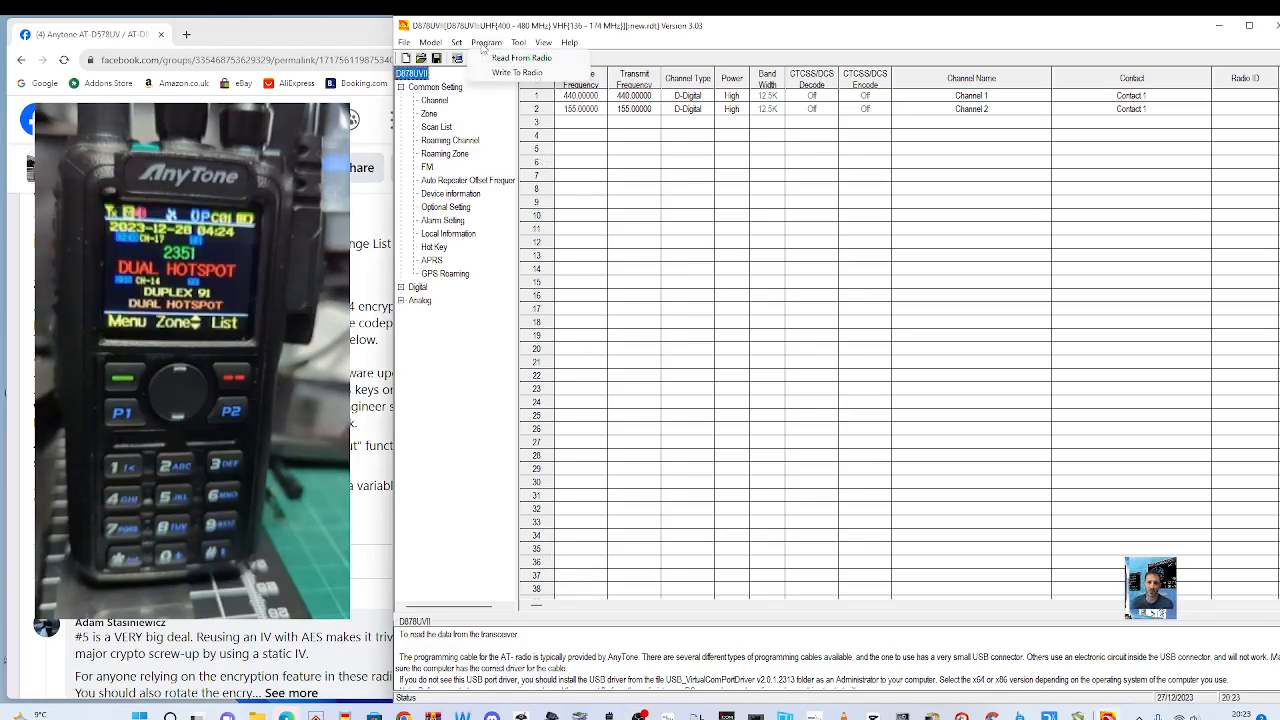
{"action": "left_click", "coordinate": [505, 60]}
{"action": "left_click", "coordinate": [659, 409]}
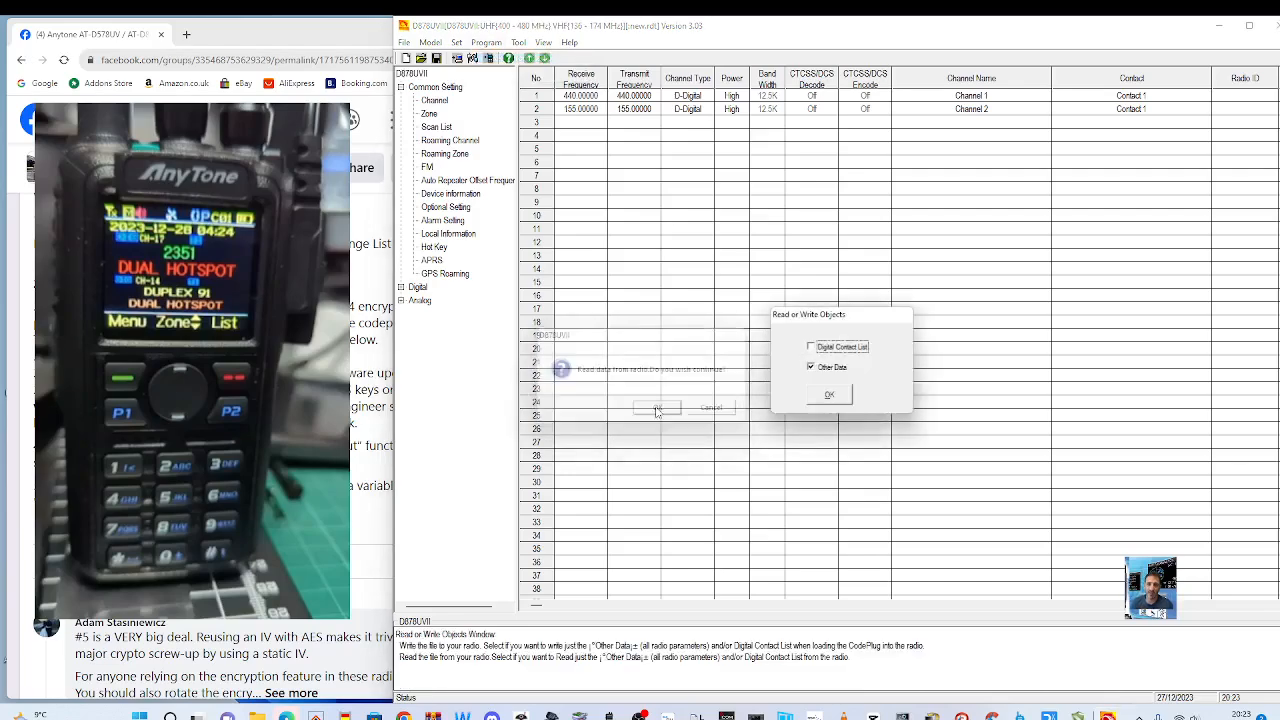
{"action": "left_click", "coordinate": [828, 392]}
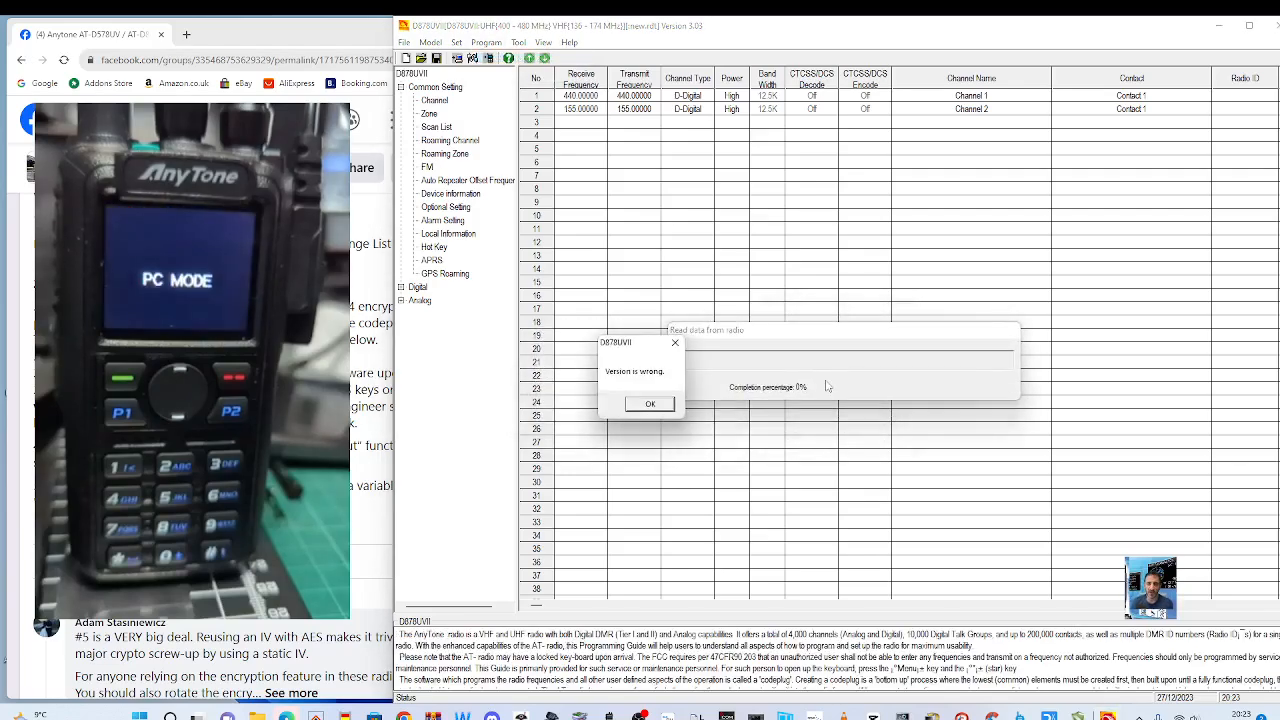
{"action": "left_click", "coordinate": [666, 409]}
{"action": "left_click", "coordinate": [661, 410]}
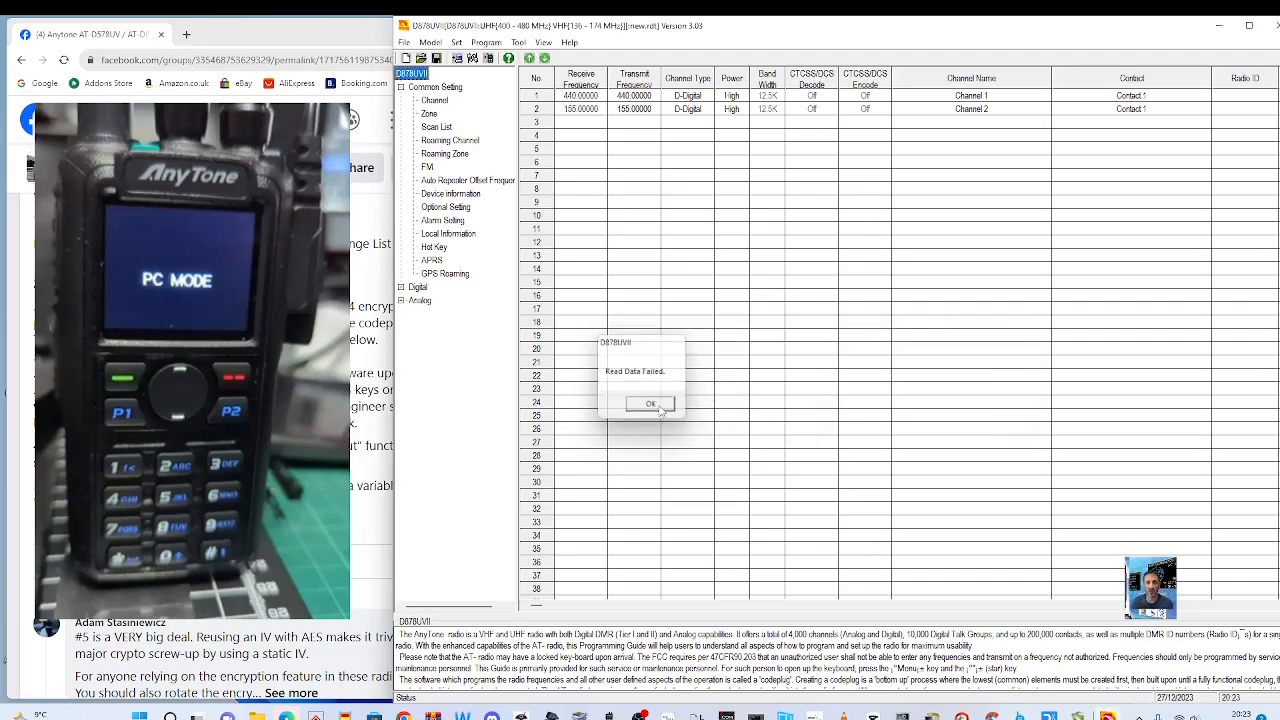
{"action": "left_click", "coordinate": [660, 411]}
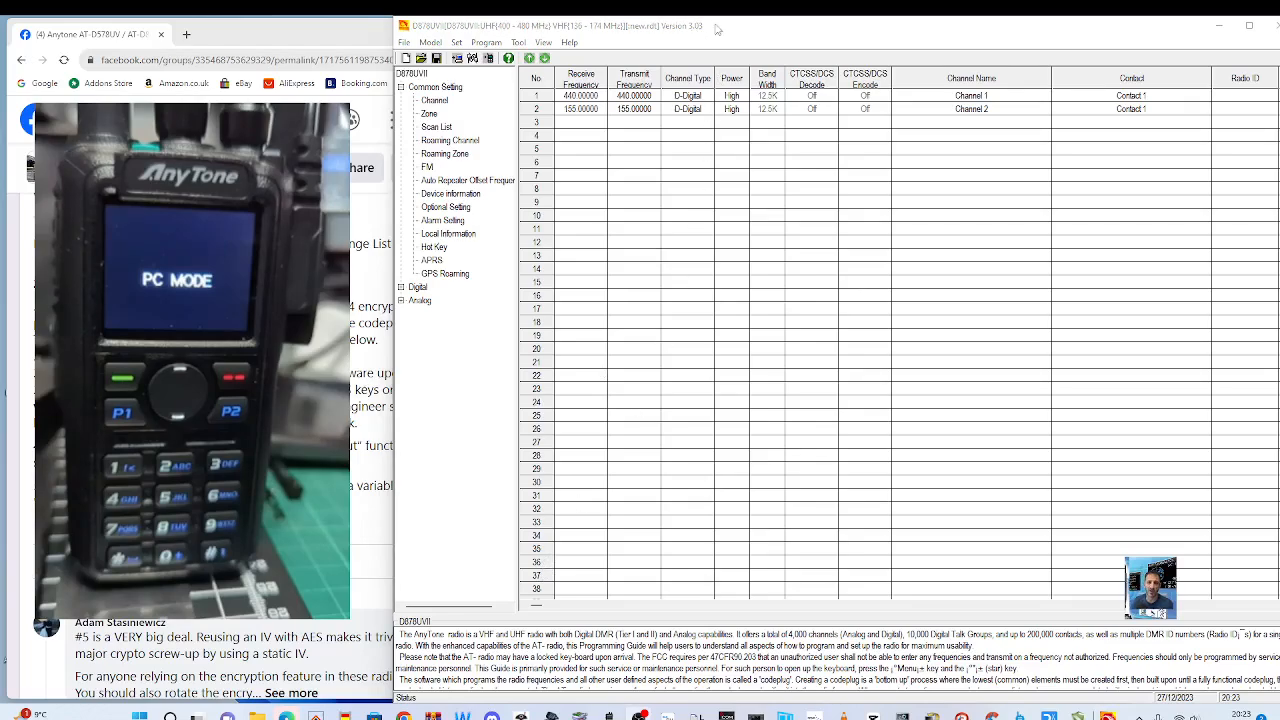
Minimise the V3.03 programming software, switch to version 3.02 and dismiss its open message
{"action": "left_click_drag", "start_coordinate": [814, 30], "coordinate": [735, 60]}
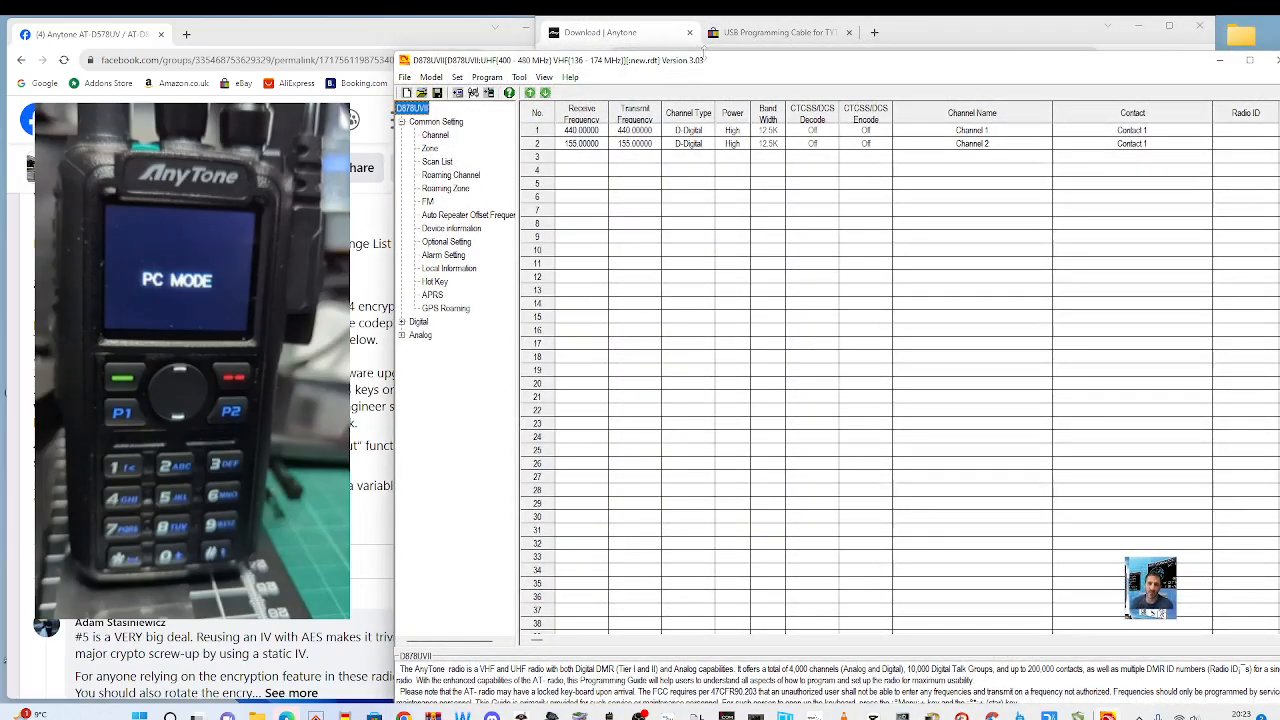
{"action": "left_click", "coordinate": [1220, 62]}
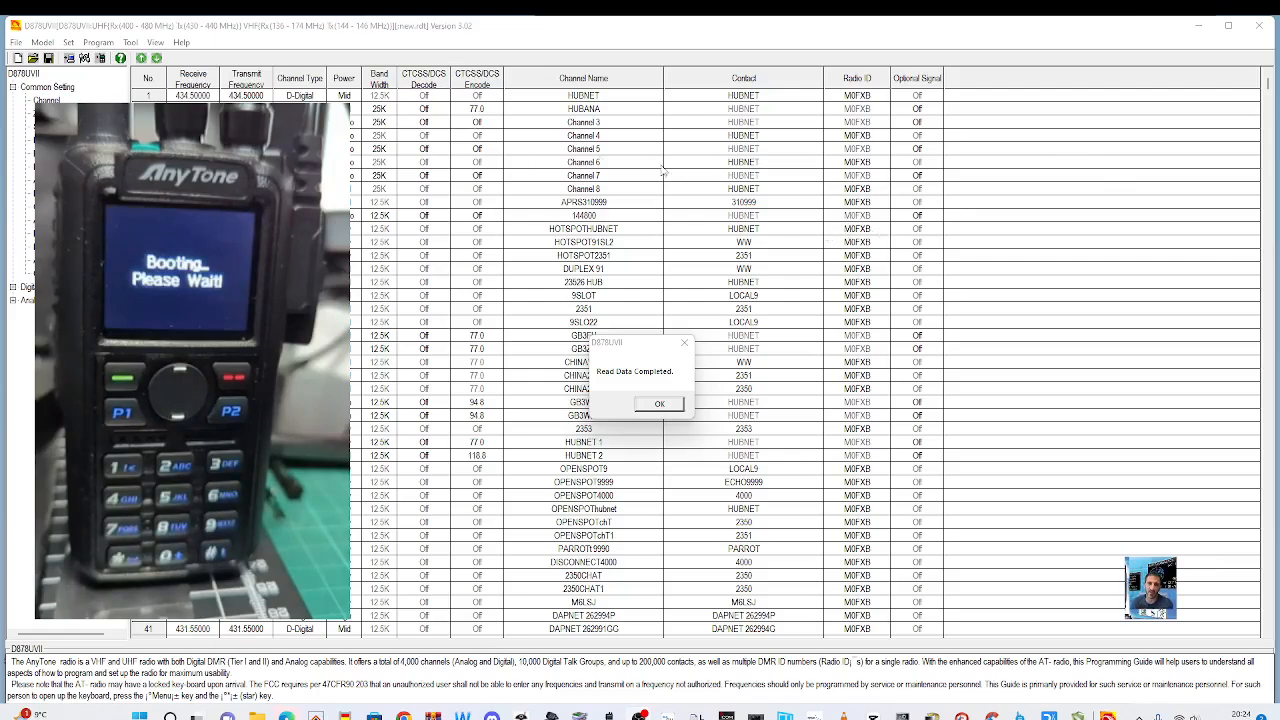
{"action": "left_click", "coordinate": [66, 42]}
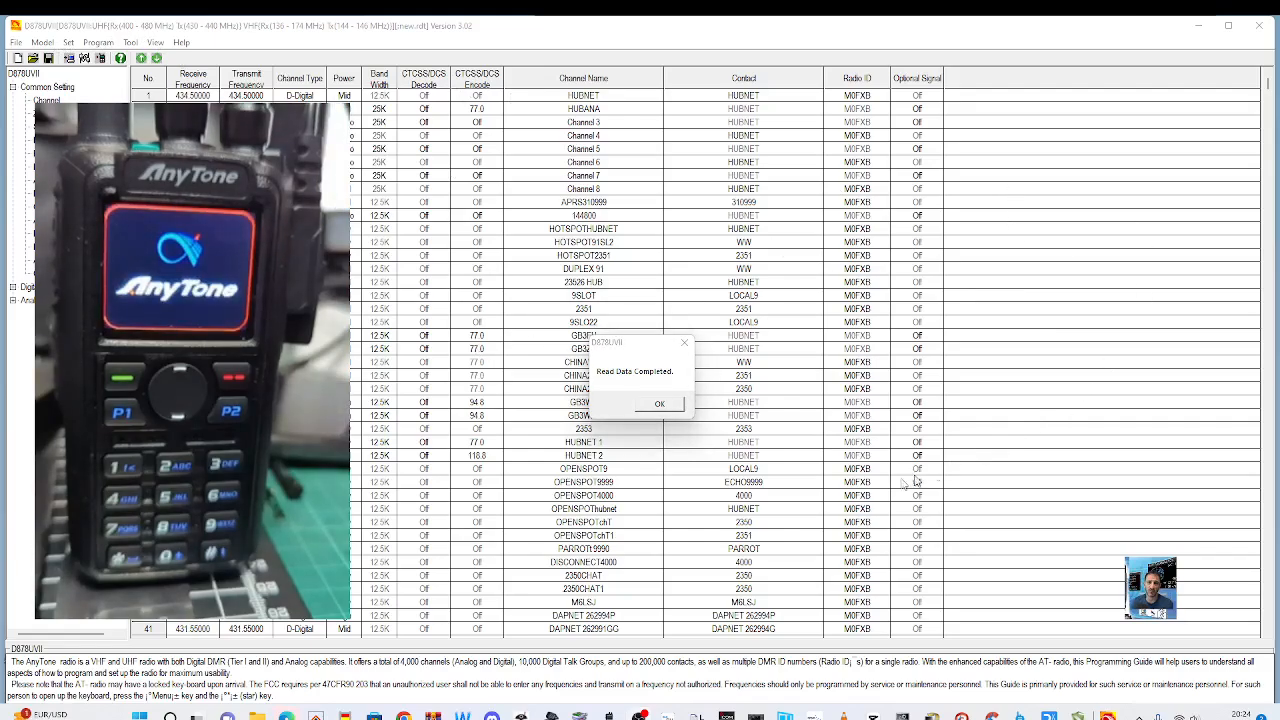
{"action": "left_click", "coordinate": [660, 405]}
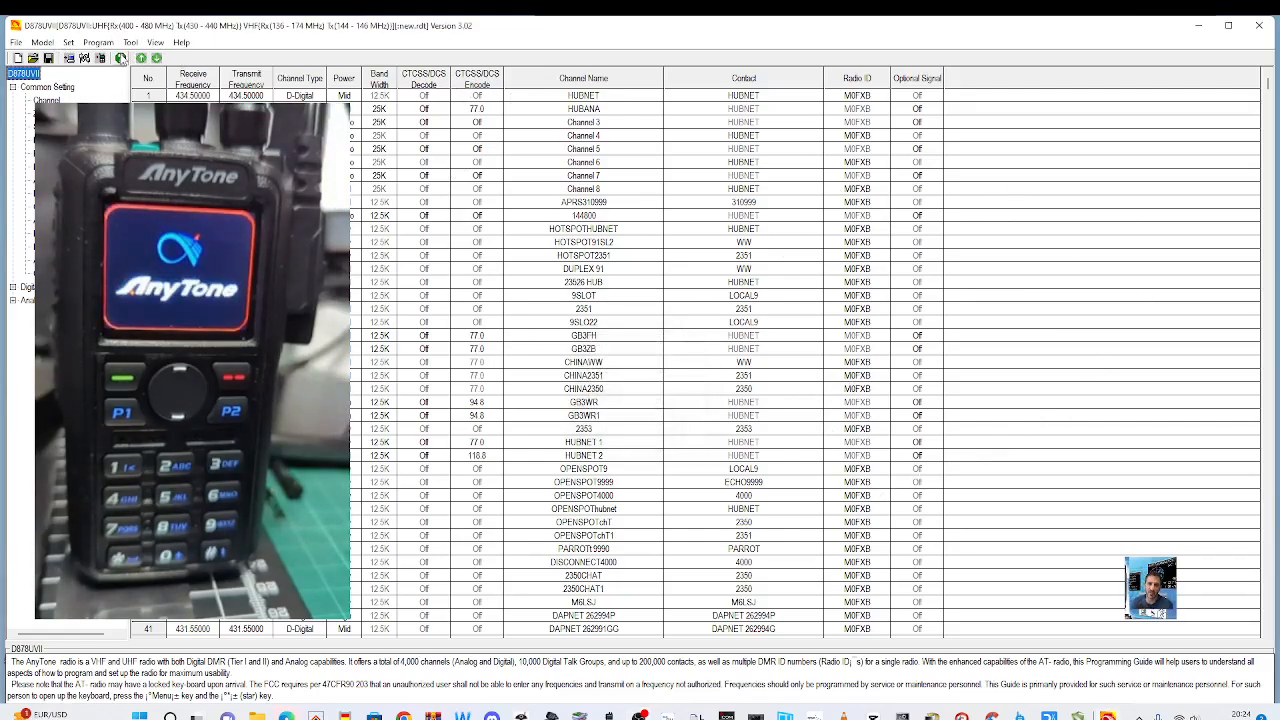
Read Other Data from the radio with the V3.02 programming software, leaving out the digital contact list
{"action": "left_click", "coordinate": [98, 42]}
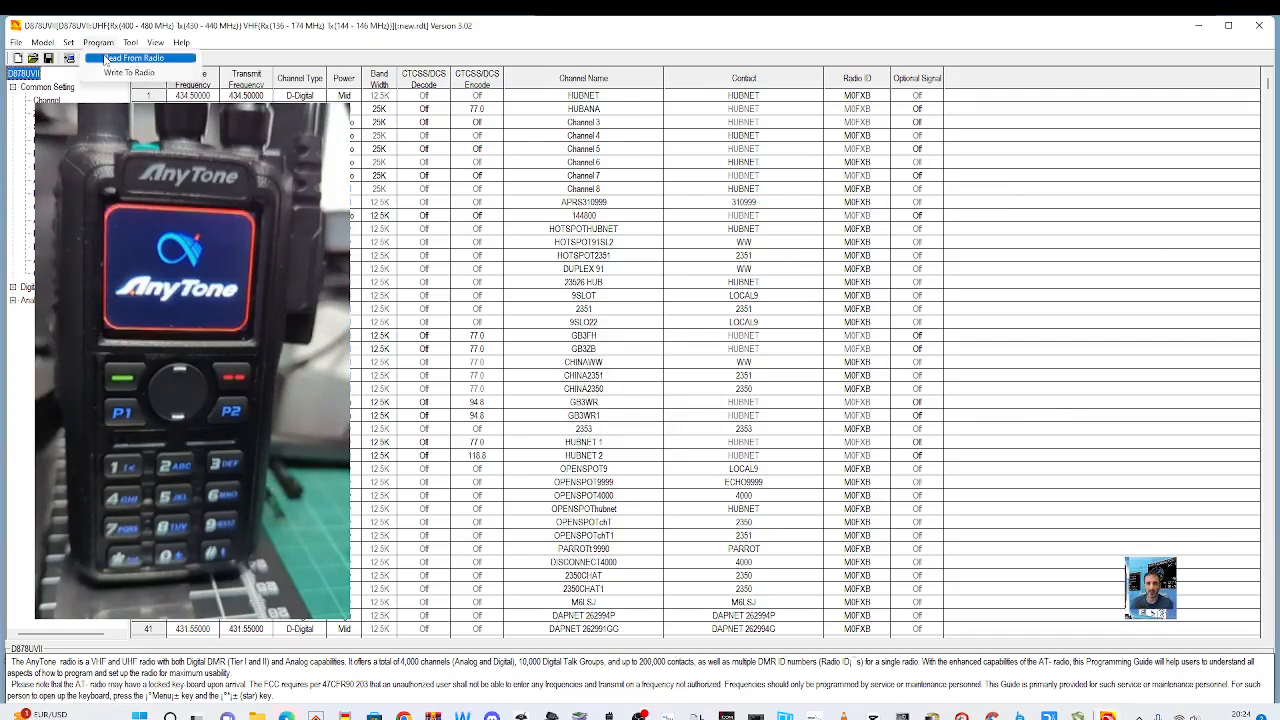
{"action": "left_click", "coordinate": [120, 58]}
{"action": "left_click", "coordinate": [662, 408]}
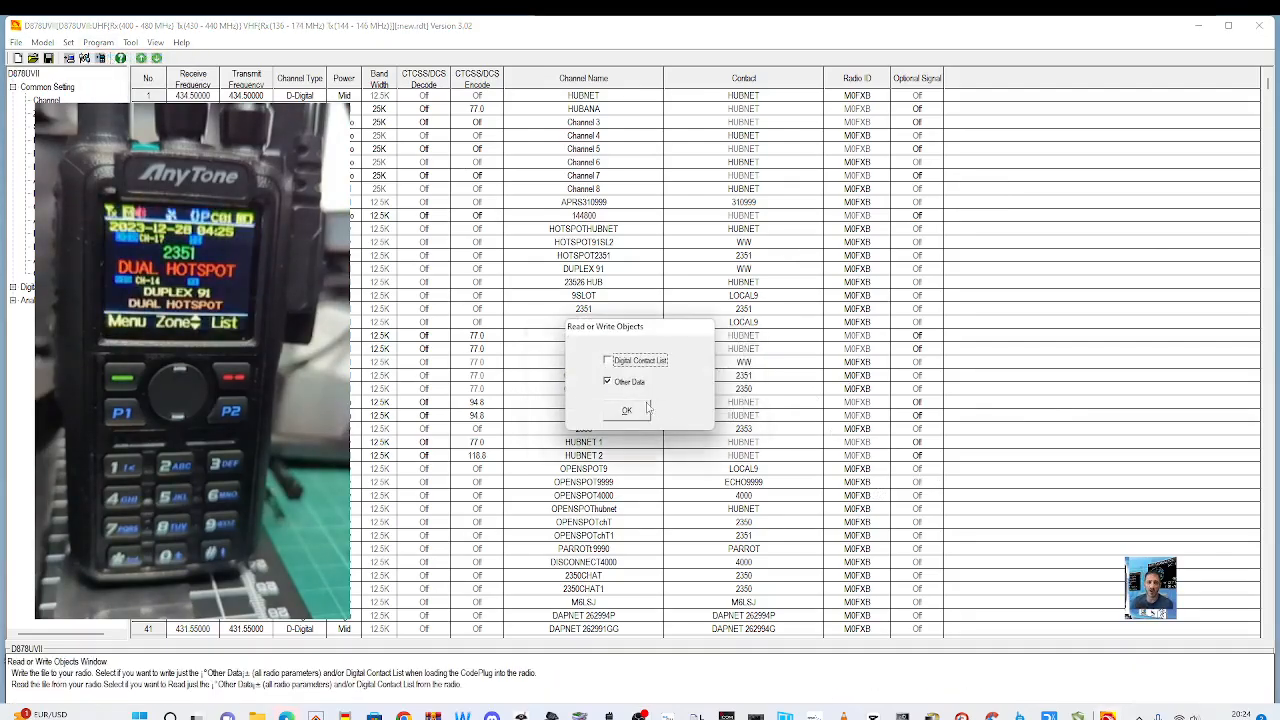
{"action": "left_click", "coordinate": [634, 411]}
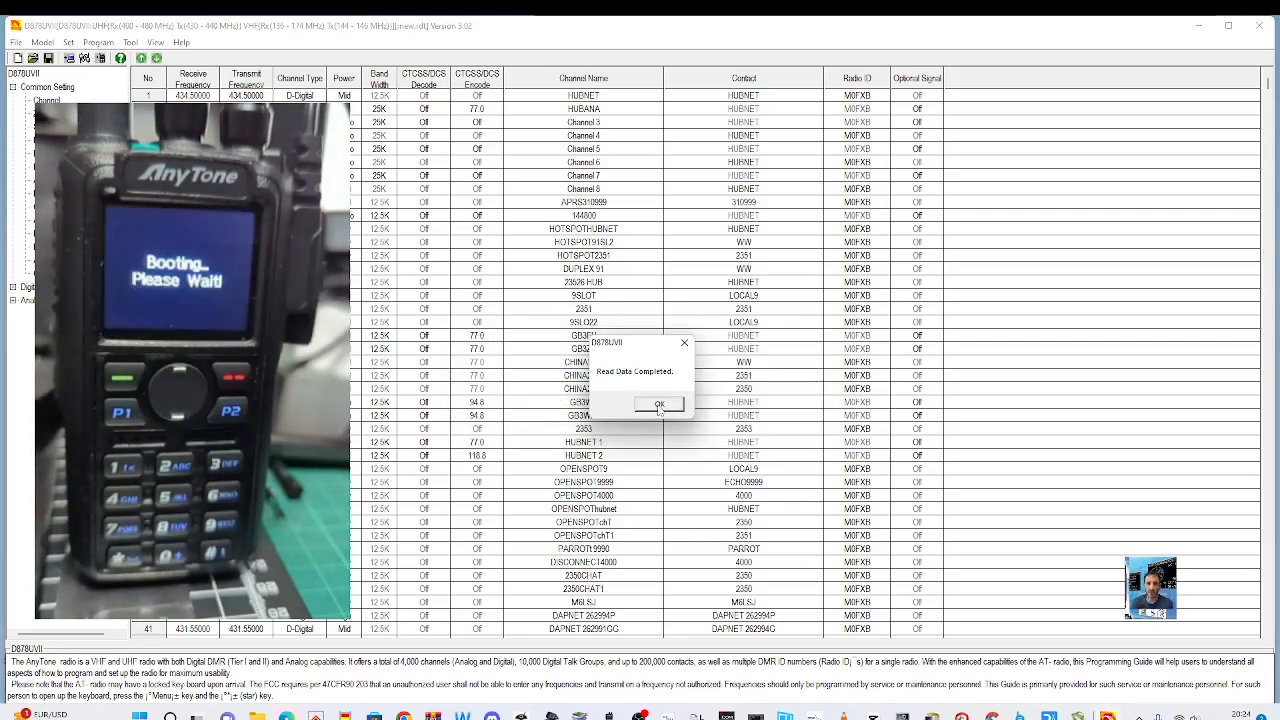
{"action": "left_click", "coordinate": [659, 404]}
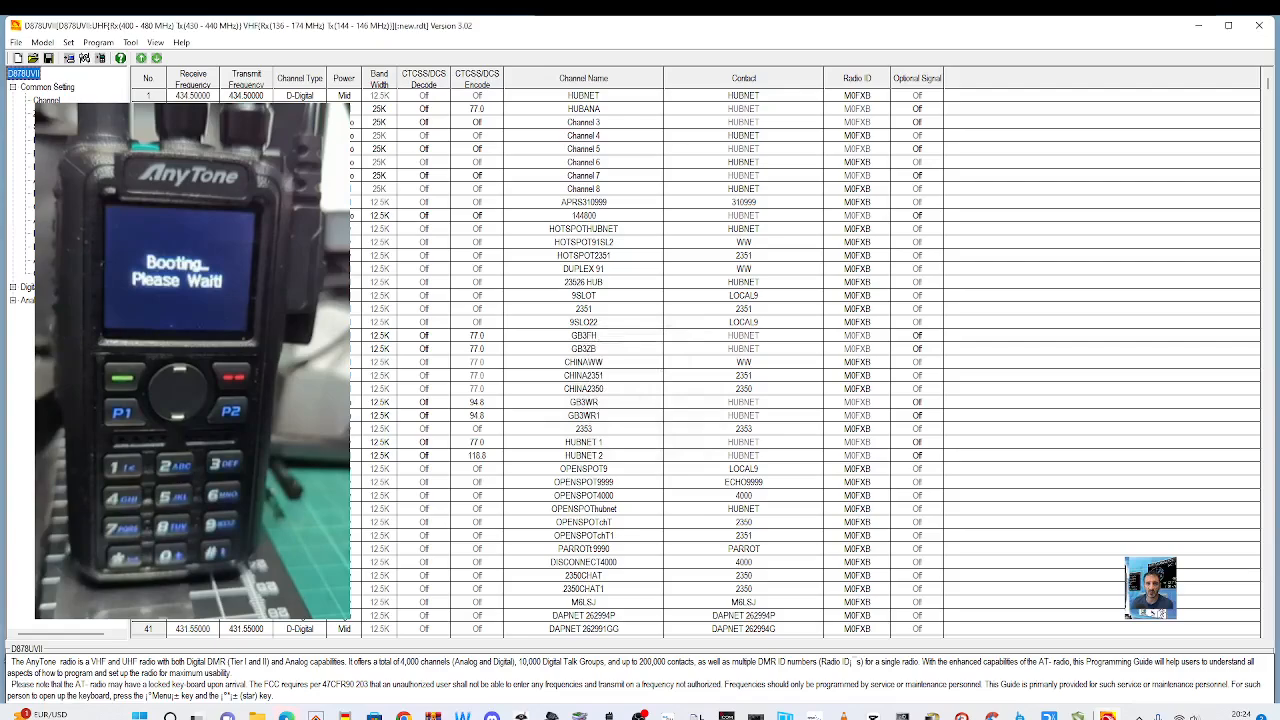
Save the codeplug read from the radio to the Desktop under the file name "new302 version.rdt"
{"action": "left_click", "coordinate": [16, 43]}
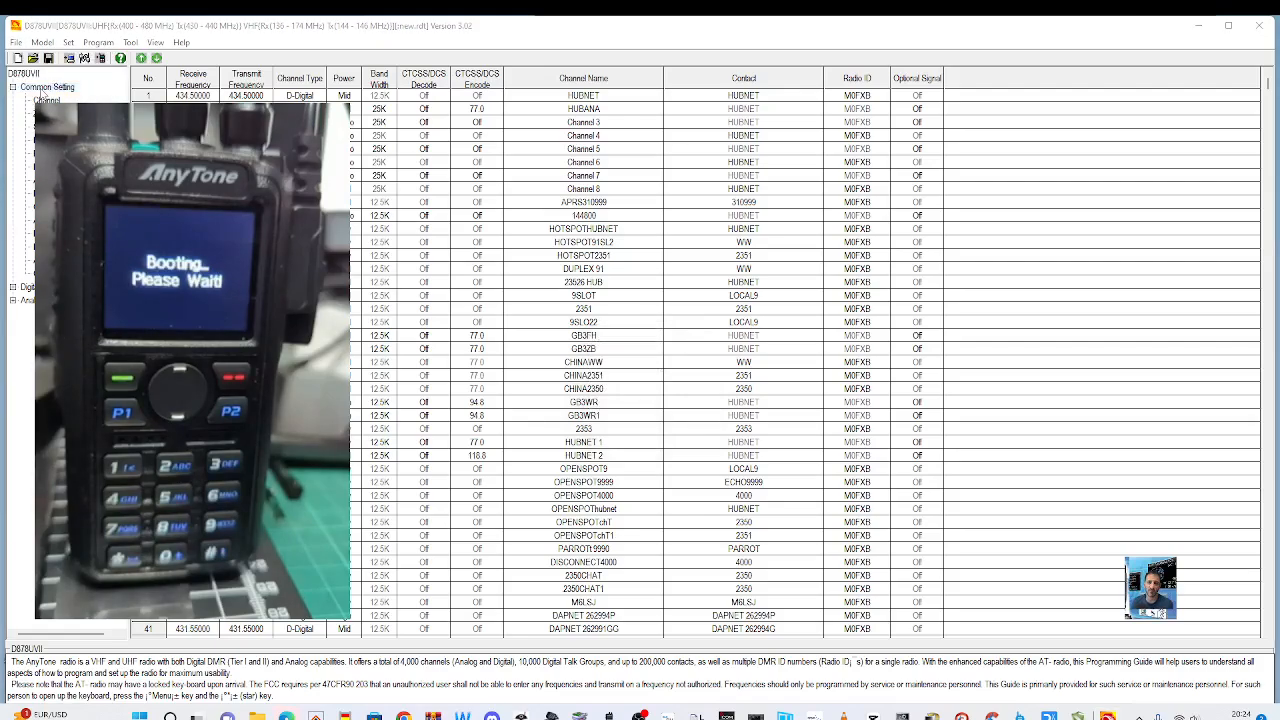
{"action": "left_click", "coordinate": [42, 101]}
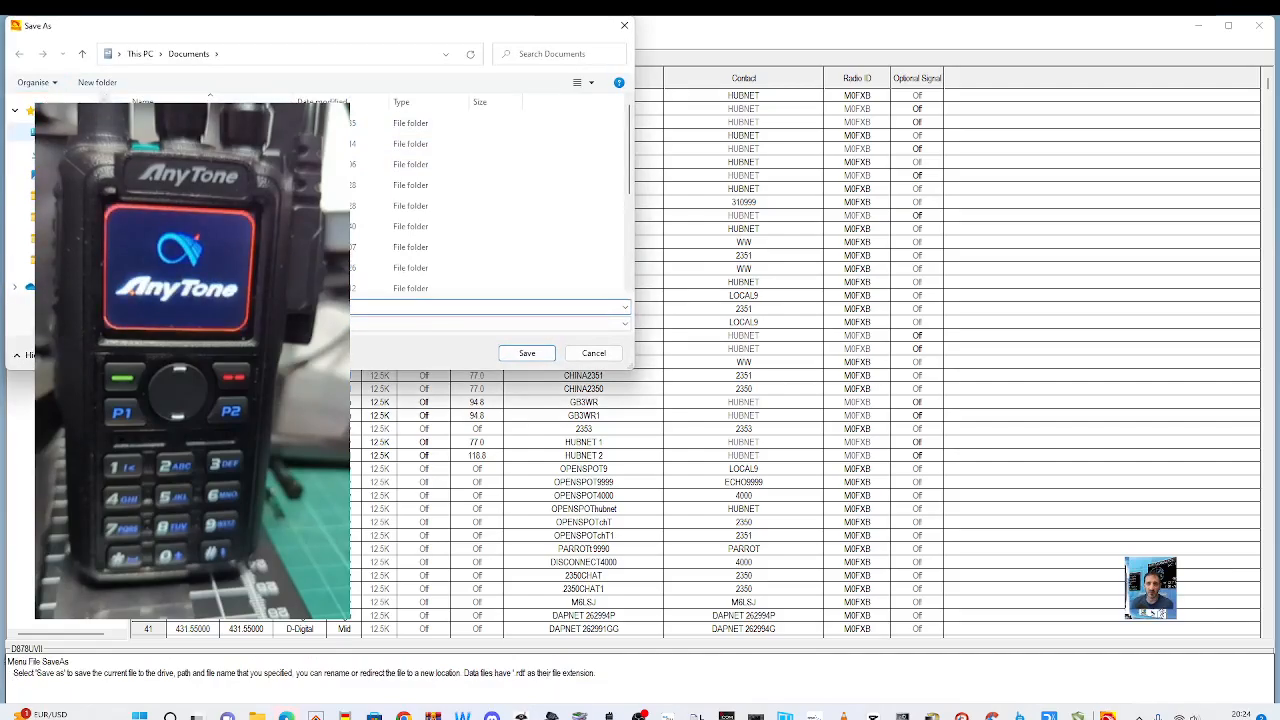
{"action": "left_click", "coordinate": [56, 132]}
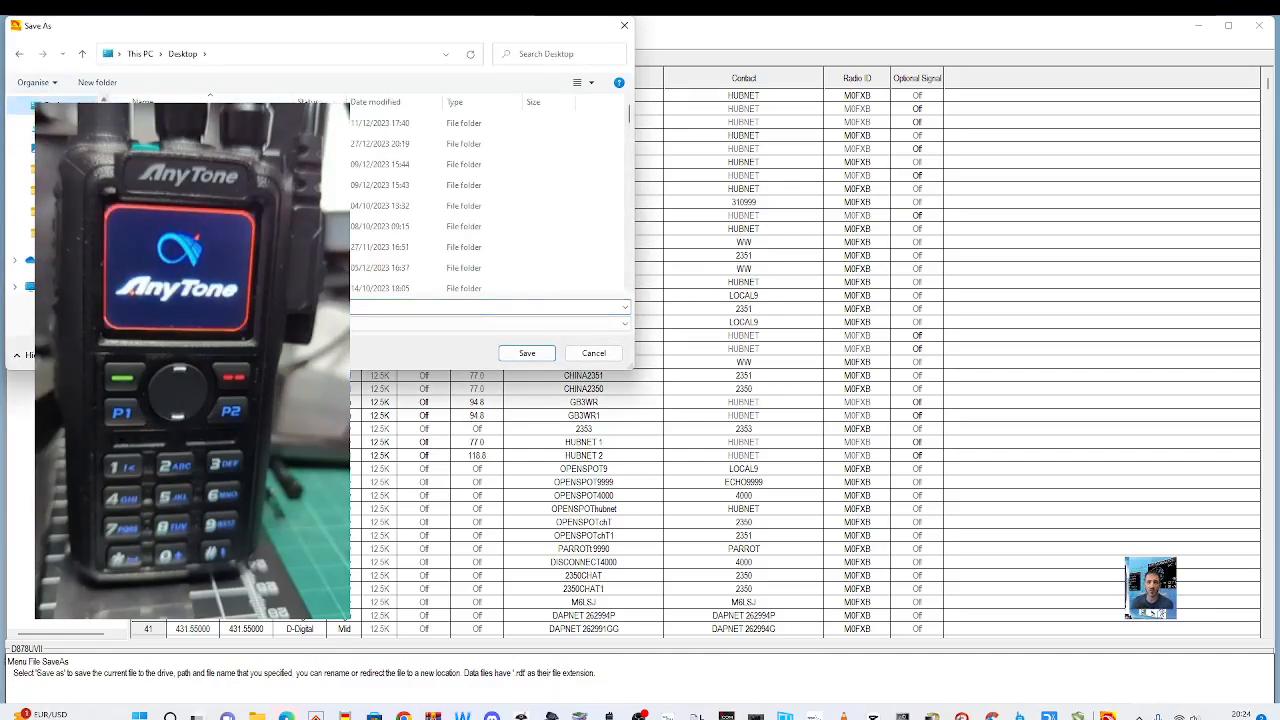
{"action": "left_click", "coordinate": [172, 144]}
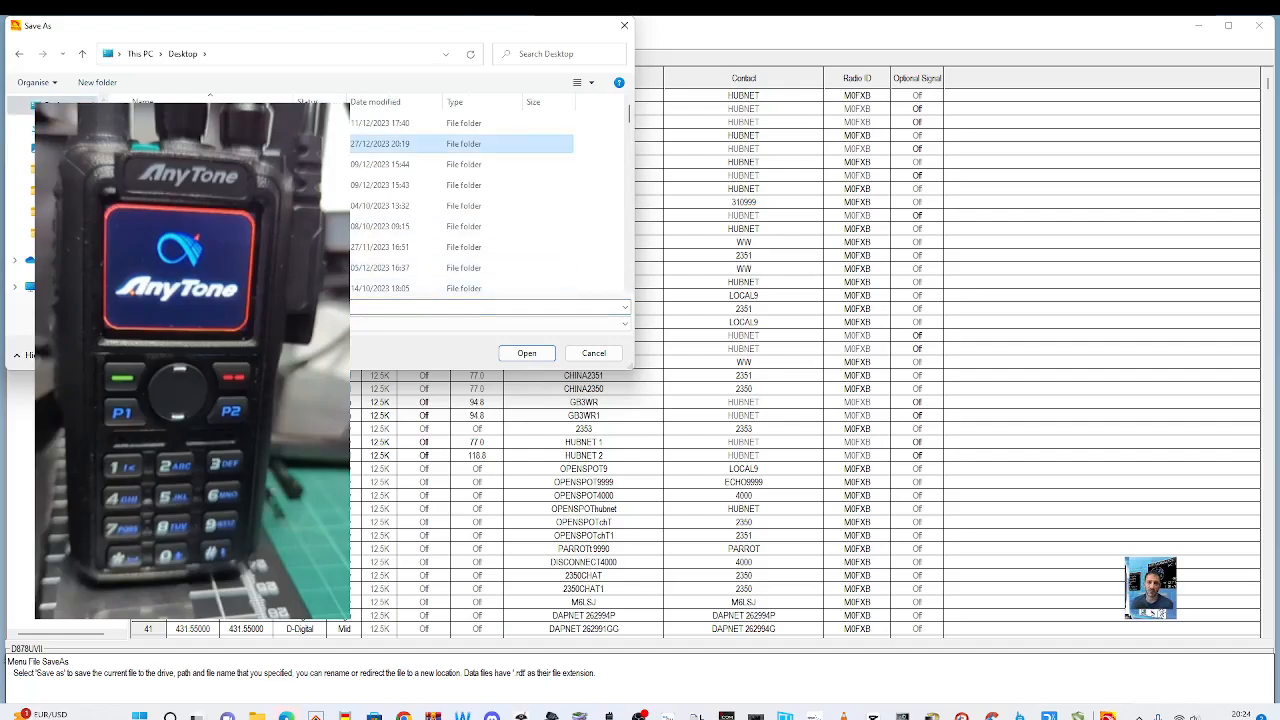
{"action": "left_click", "coordinate": [190, 307]}
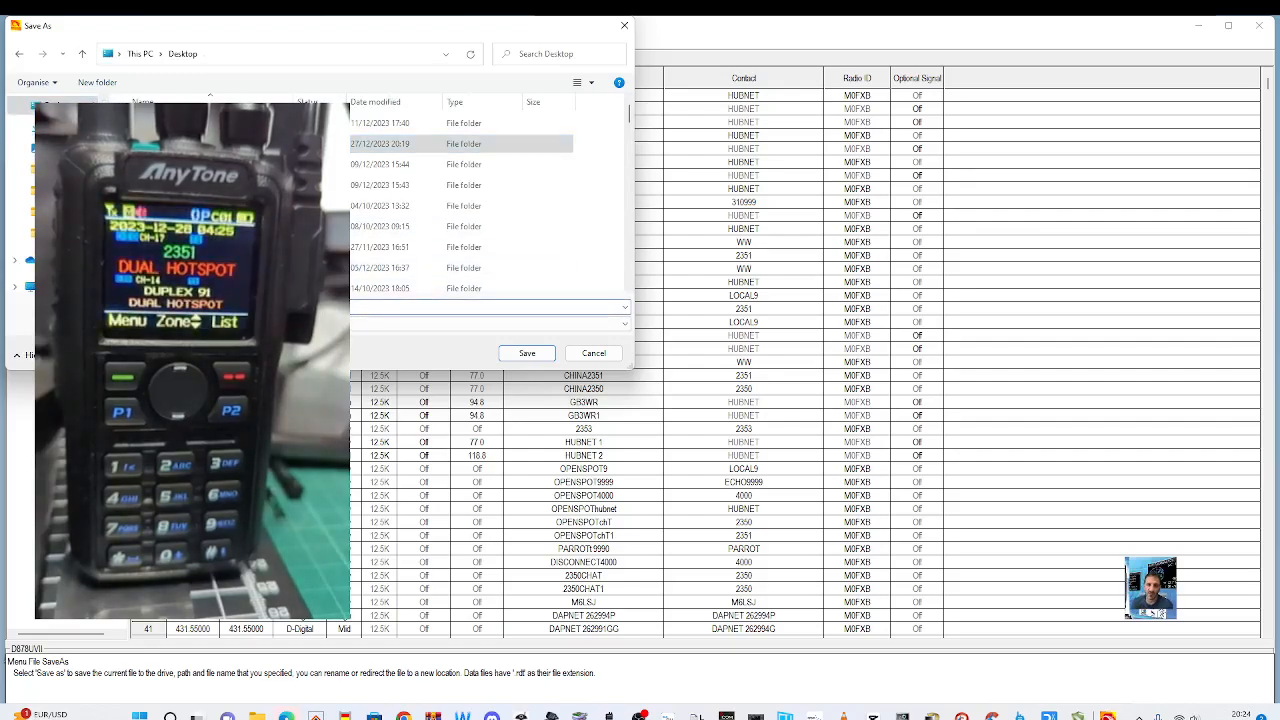
{"action": "key", "text": "BackSpace"}
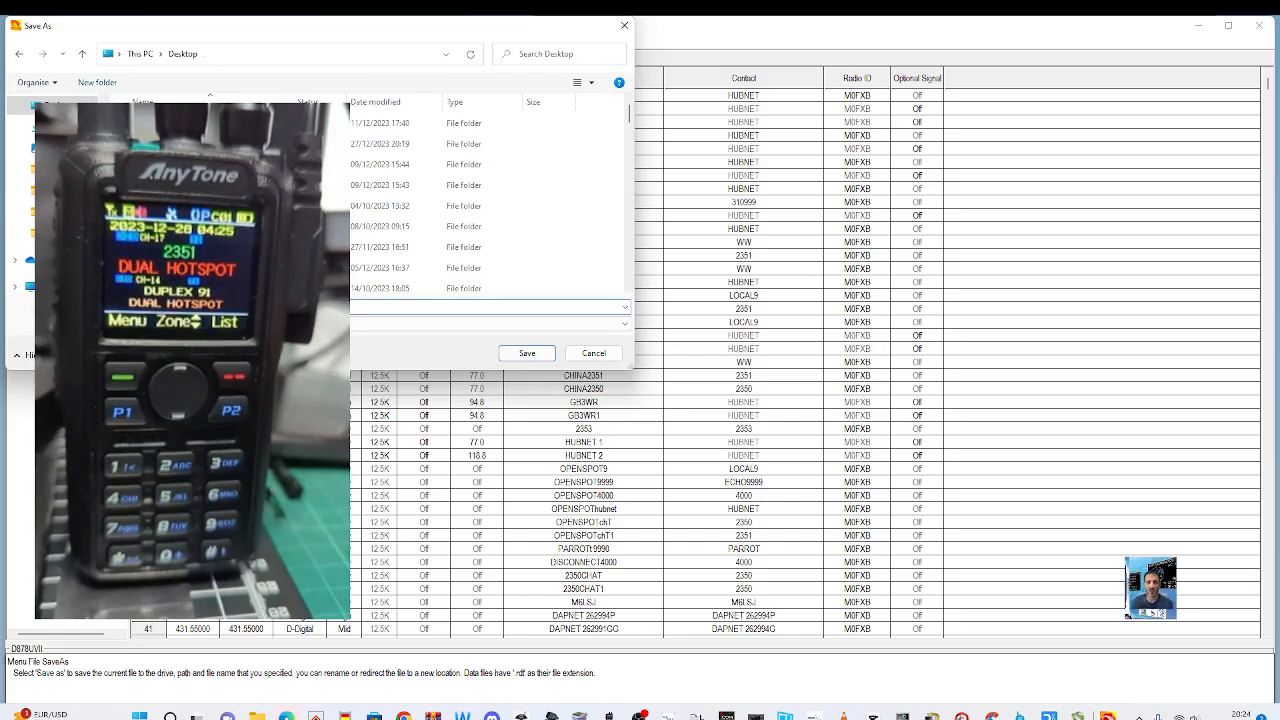
{"action": "left_click", "coordinate": [528, 354]}
{"action": "left_click", "coordinate": [645, 402]}
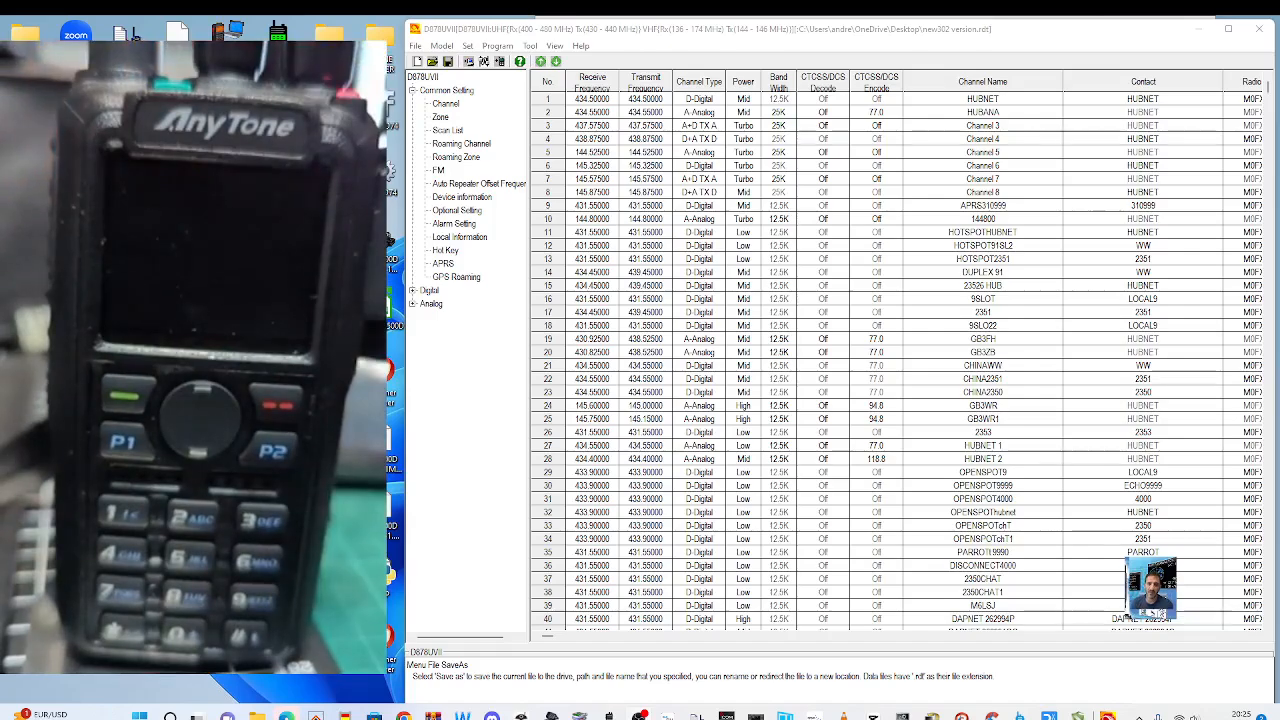
Load the update file D878UVII_V3.03_20231218.spi from the Desktop folder 8783030, subfolder D878UVII_V3.03 FW, into the firmware update tool
{"action": "left_click", "coordinate": [532, 46]}
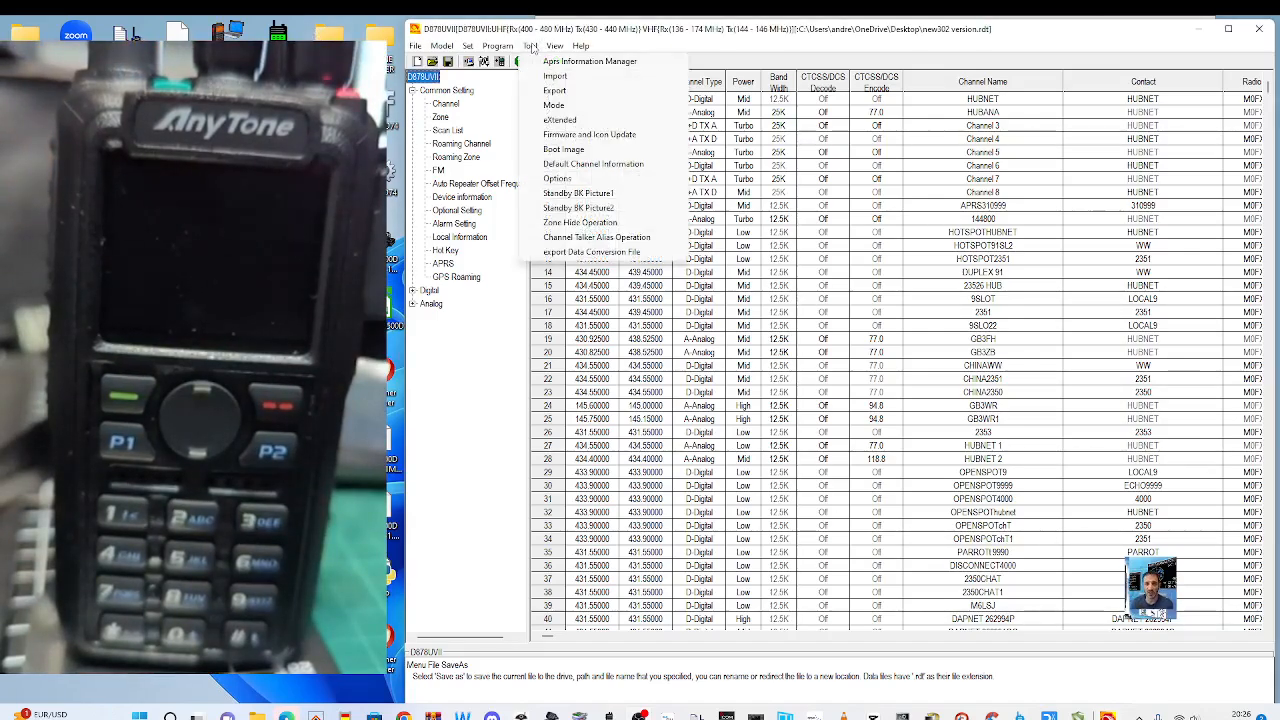
{"action": "left_click", "coordinate": [600, 135]}
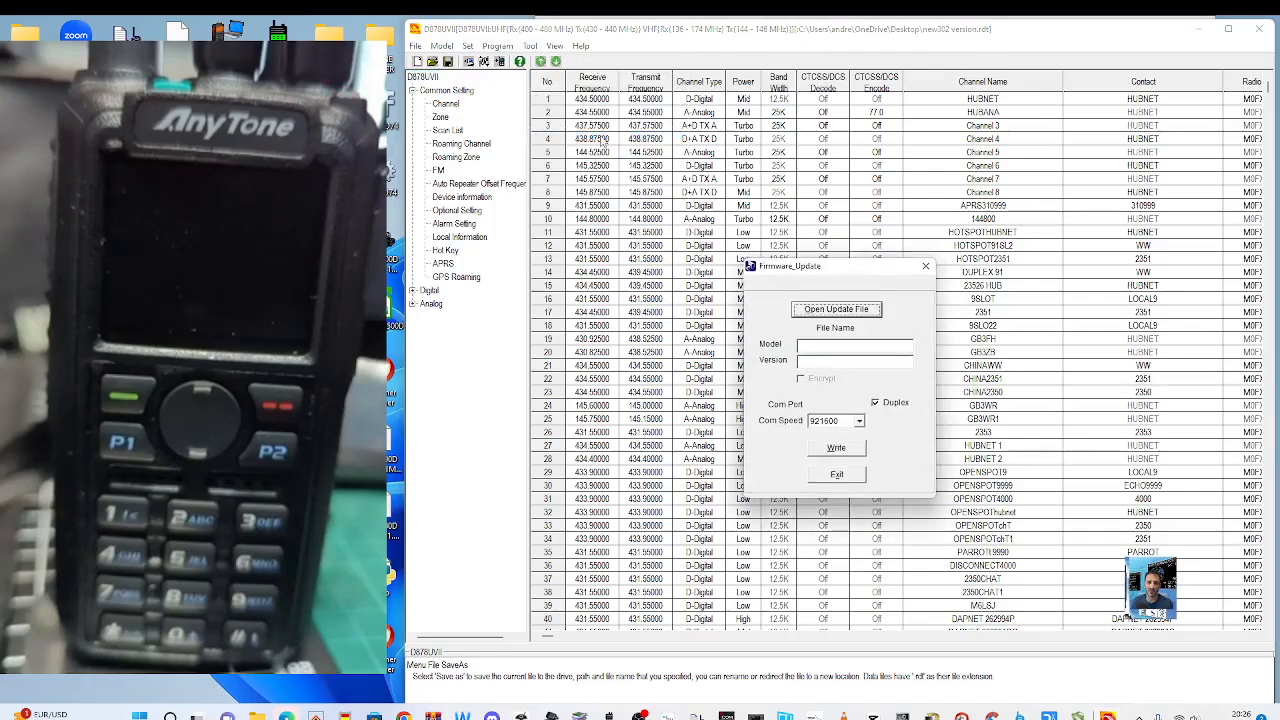
{"action": "left_click", "coordinate": [939, 265]}
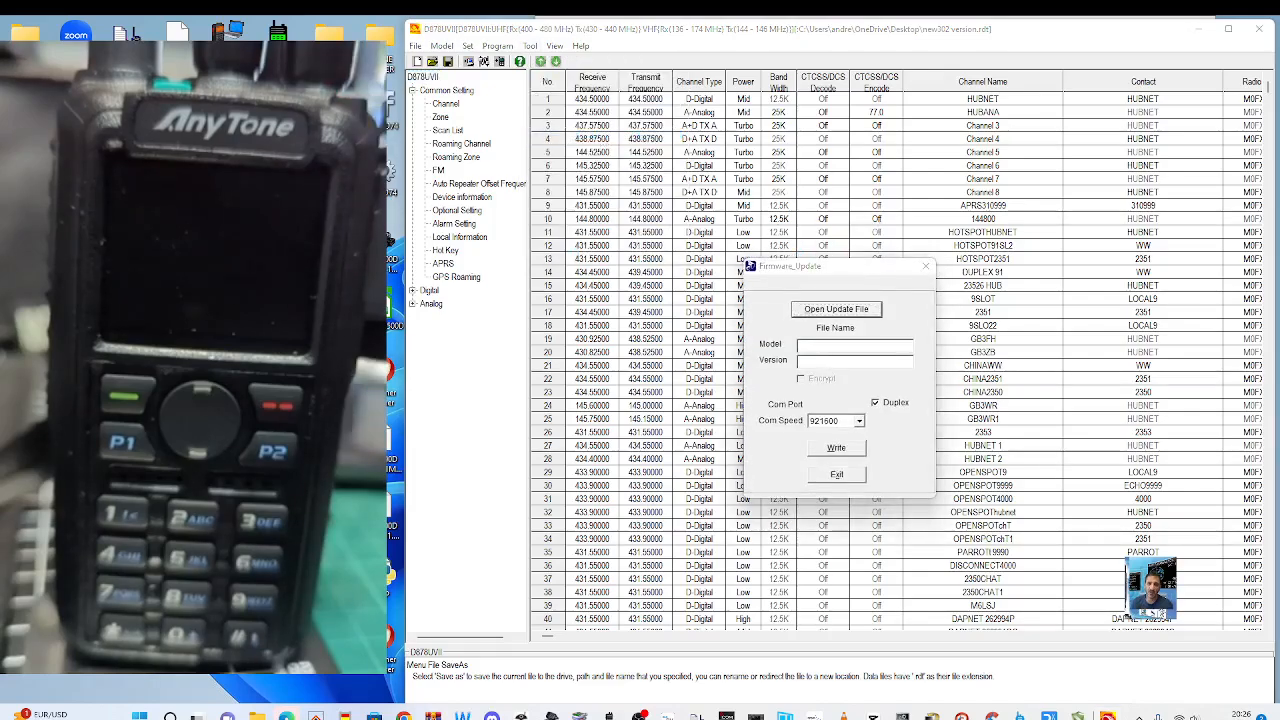
{"action": "left_click", "coordinate": [857, 310]}
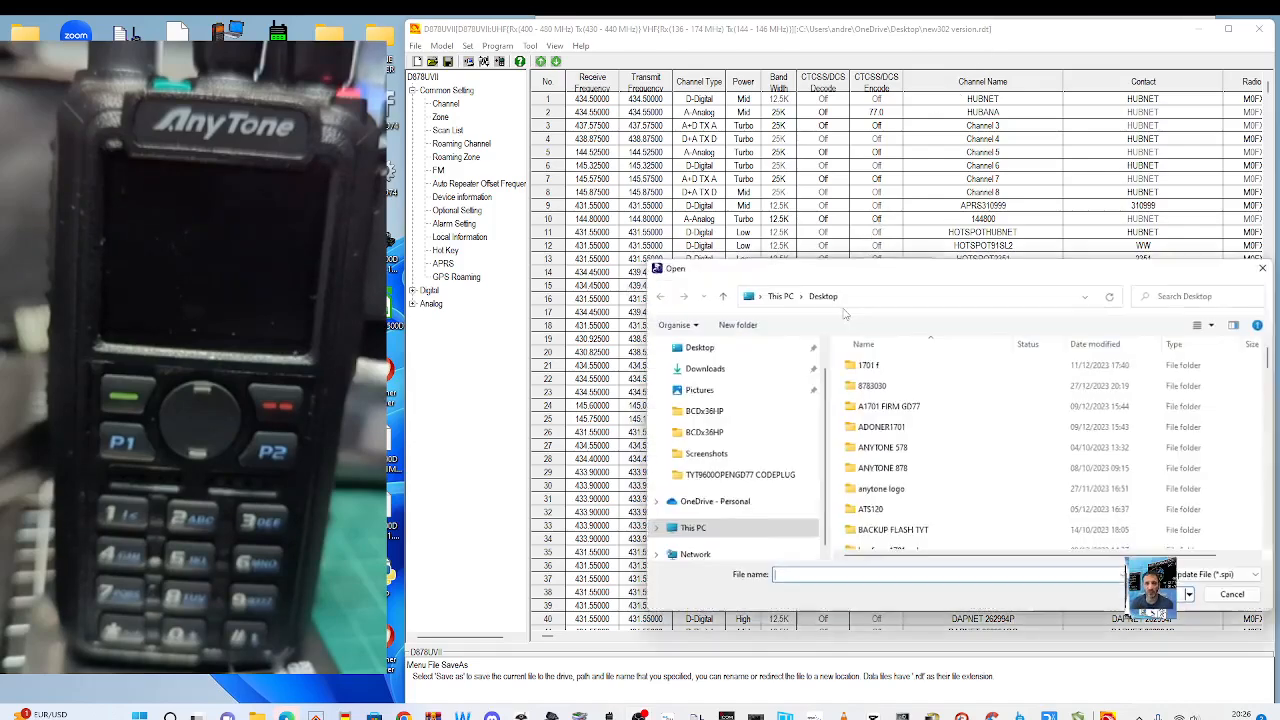
{"action": "double_click", "coordinate": [872, 385]}
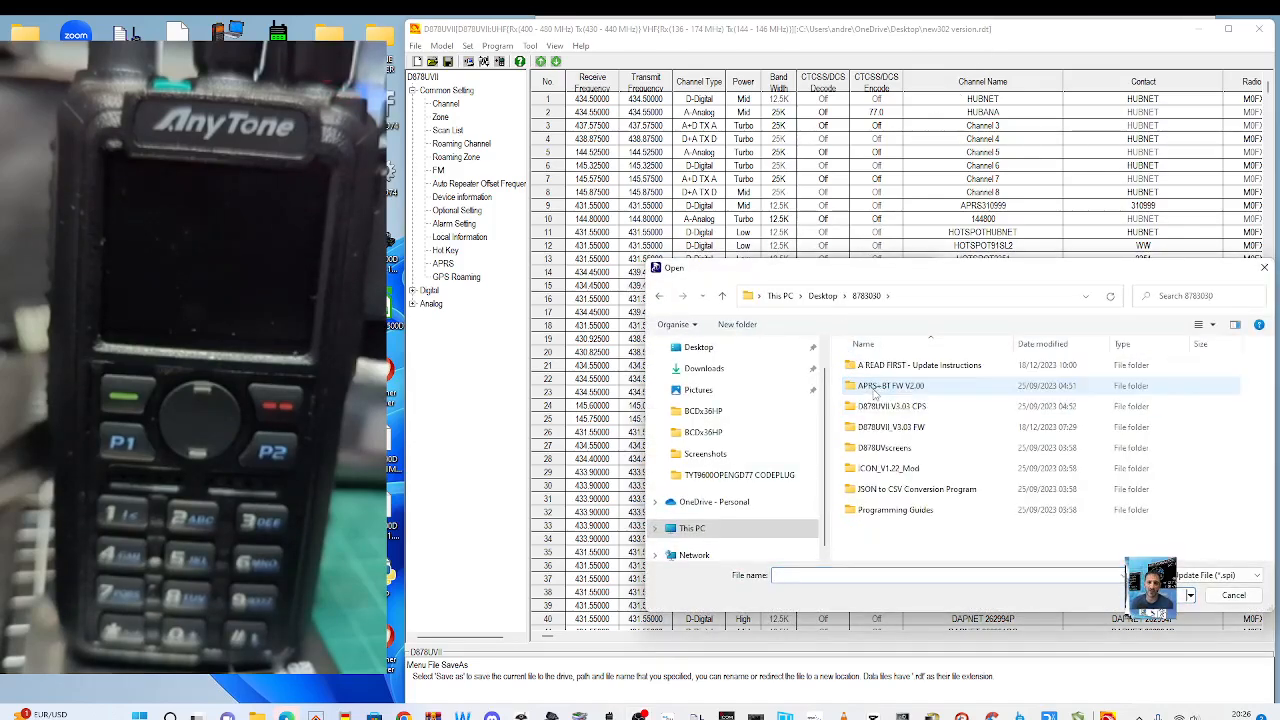
{"action": "double_click", "coordinate": [896, 428]}
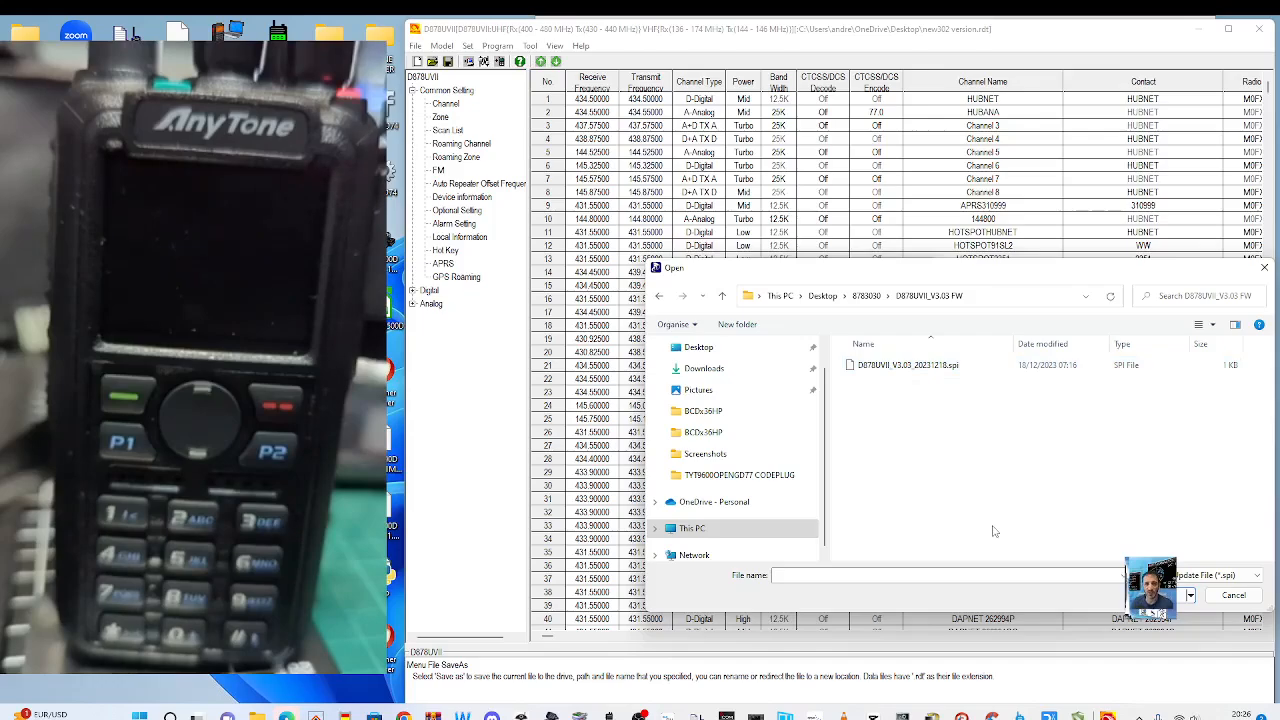
{"action": "double_click", "coordinate": [900, 366]}
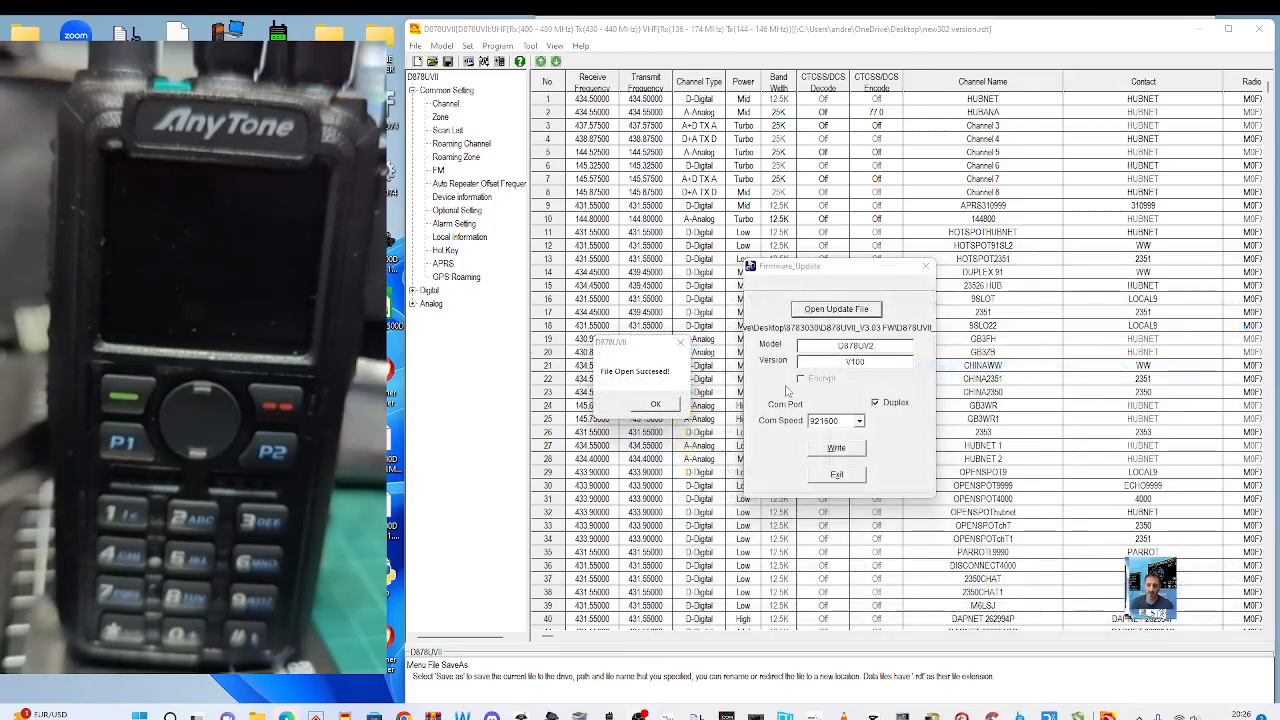
{"action": "left_click", "coordinate": [655, 403]}
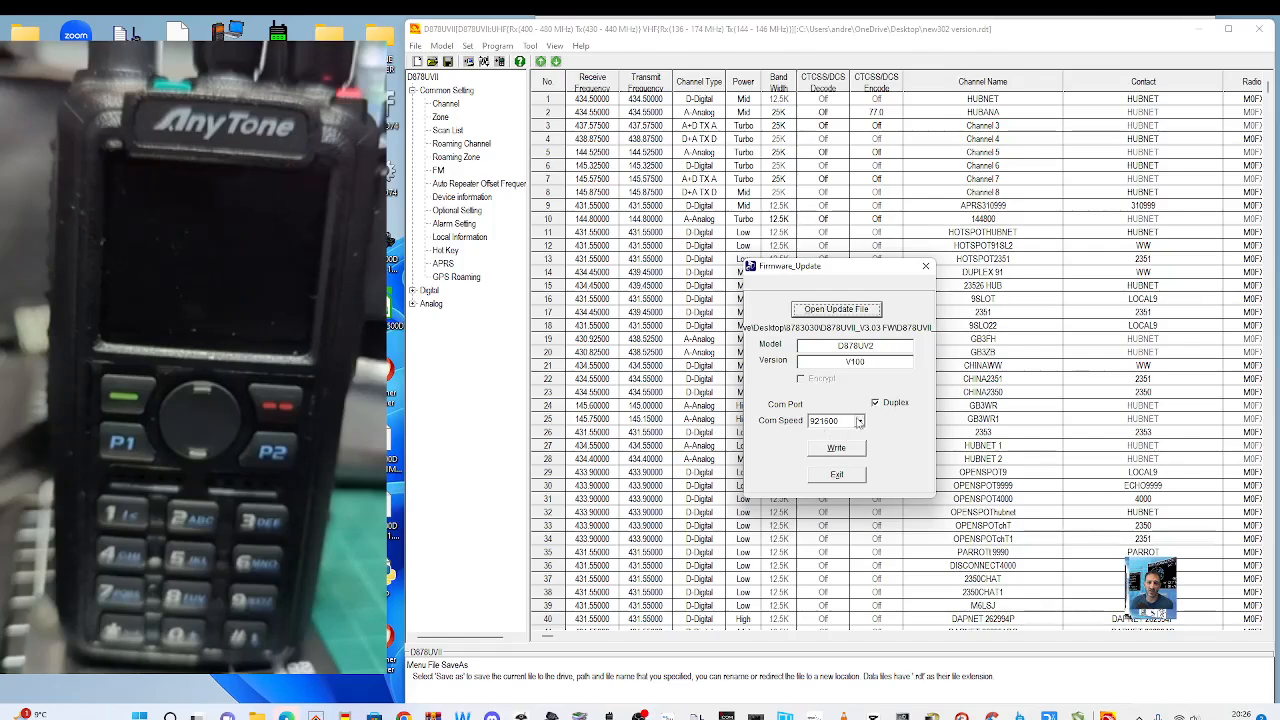
Write the loaded V3.03 firmware to the radio at a com speed of 921600, and close the firmware update tool
{"action": "left_click", "coordinate": [833, 449]}
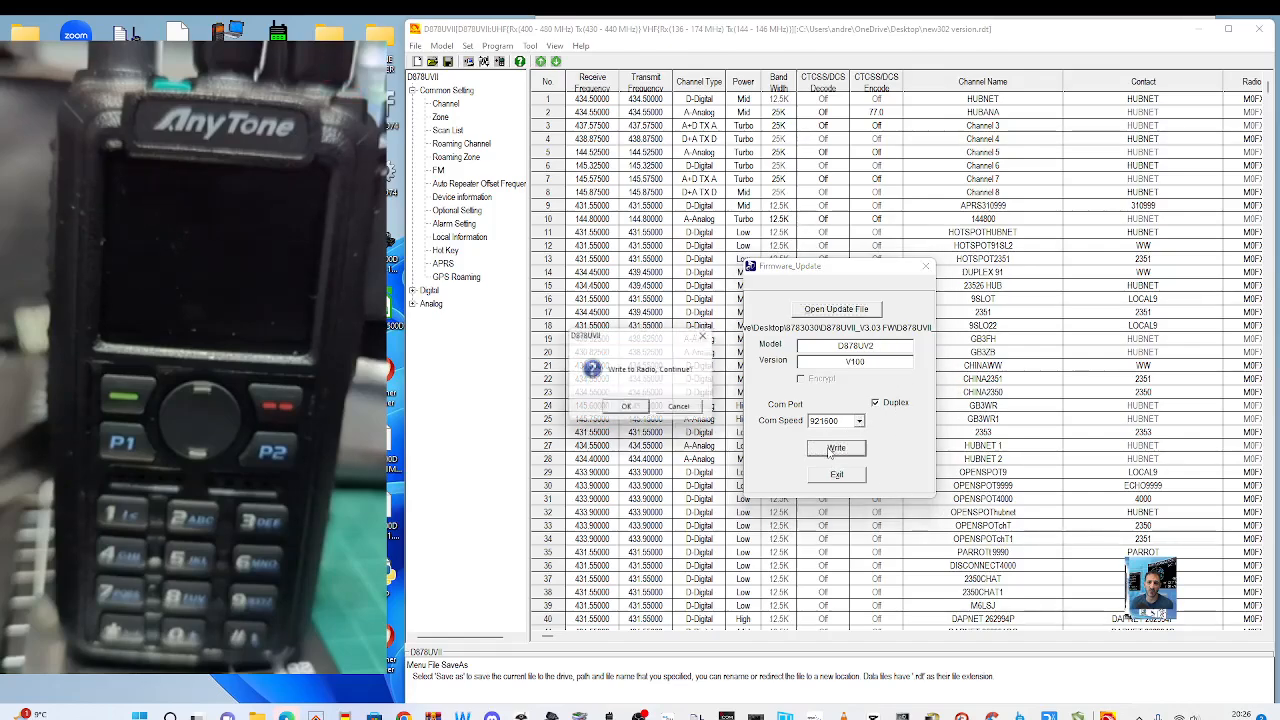
{"action": "left_click", "coordinate": [623, 413]}
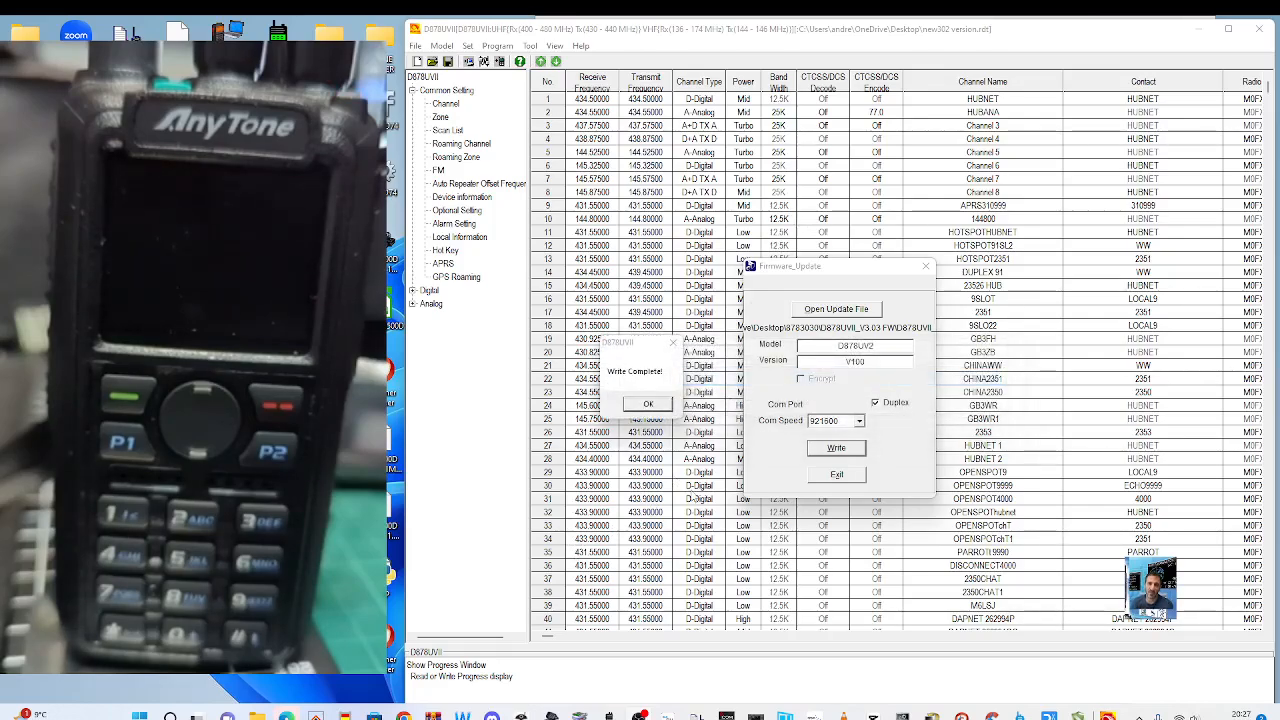
{"action": "left_click", "coordinate": [650, 405]}
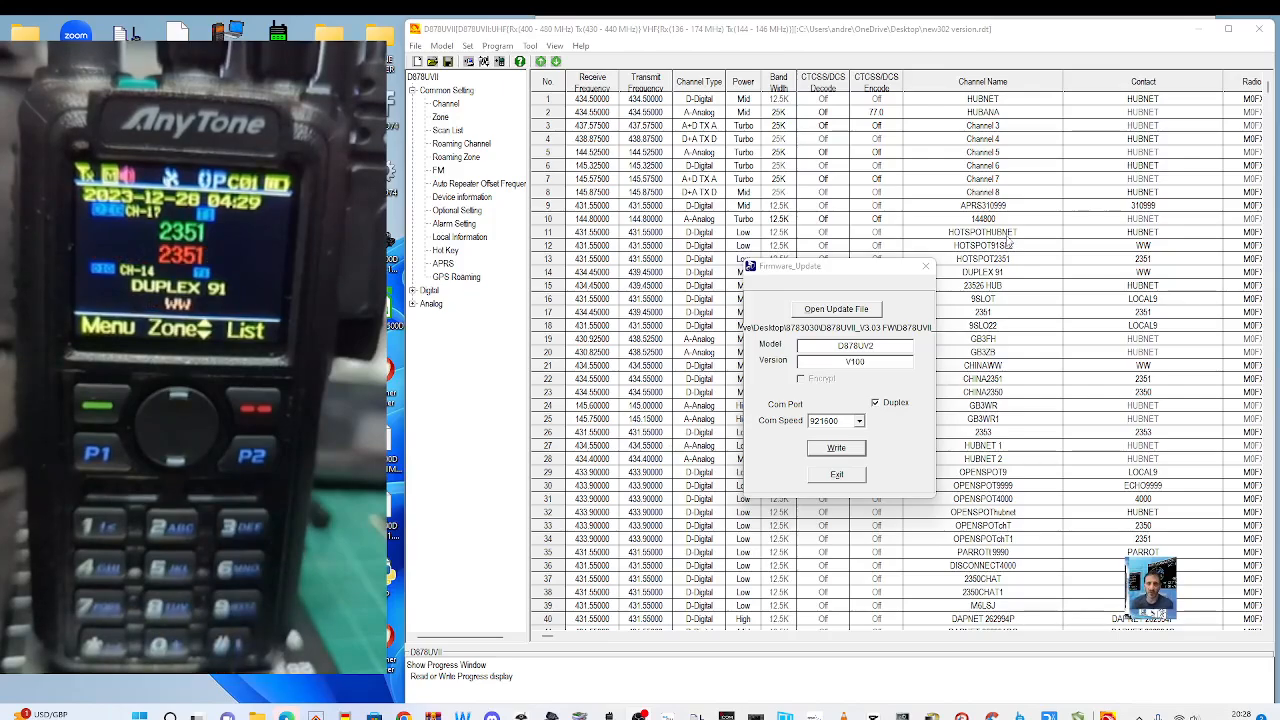
{"action": "left_click", "coordinate": [925, 266]}
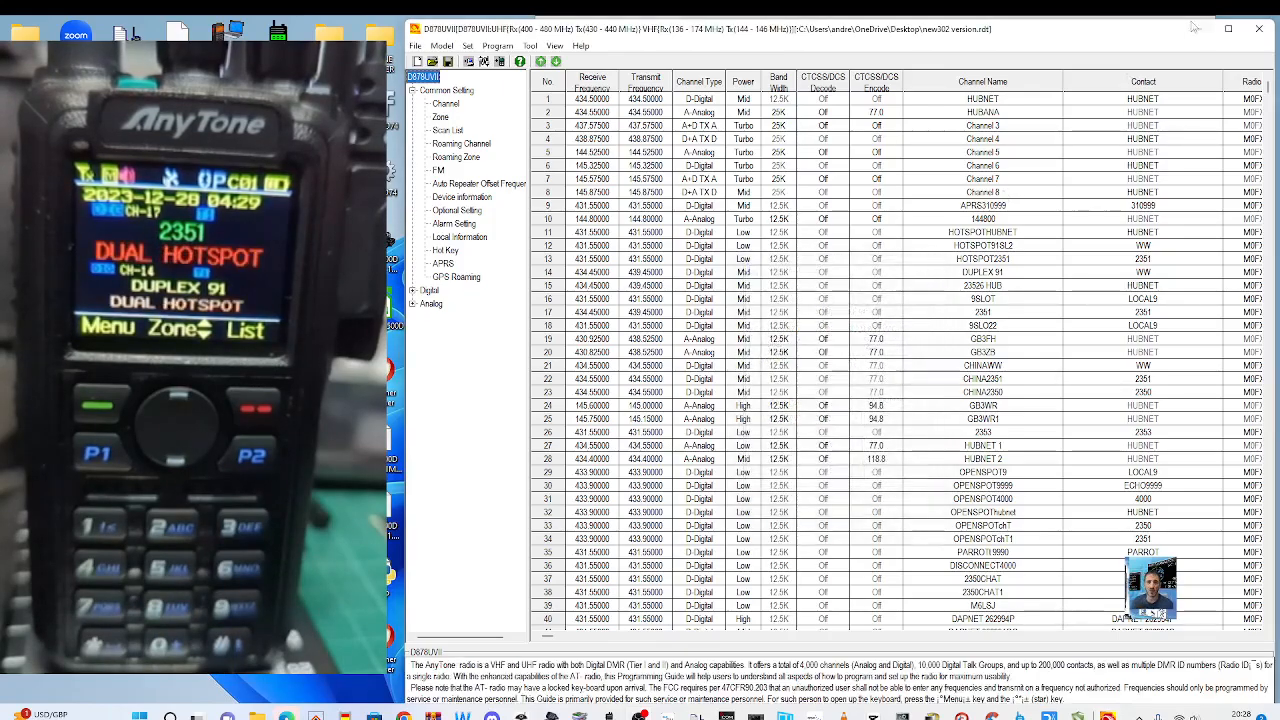
Minimise the V3.02 programming software, switch to version 3.03 and confirm its COM port setting
{"action": "left_click", "coordinate": [1195, 28]}
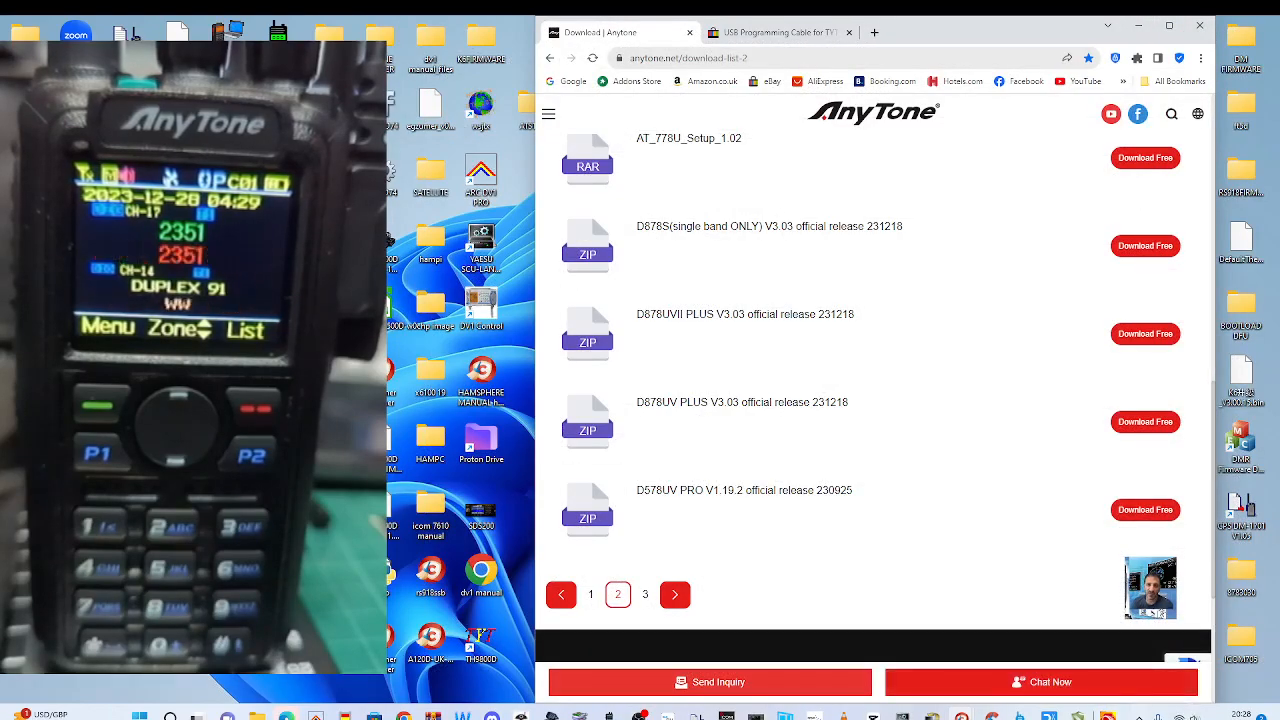
{"action": "left_click", "coordinate": [1108, 715]}
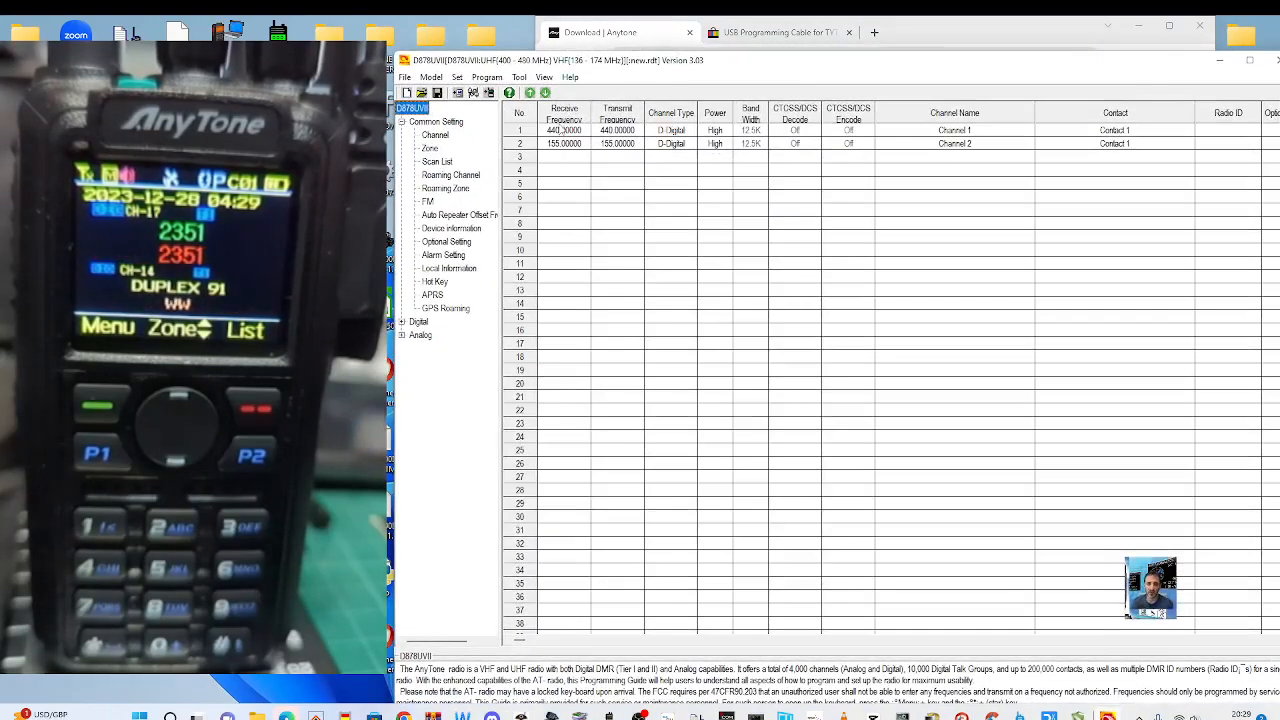
{"action": "left_click", "coordinate": [458, 78]}
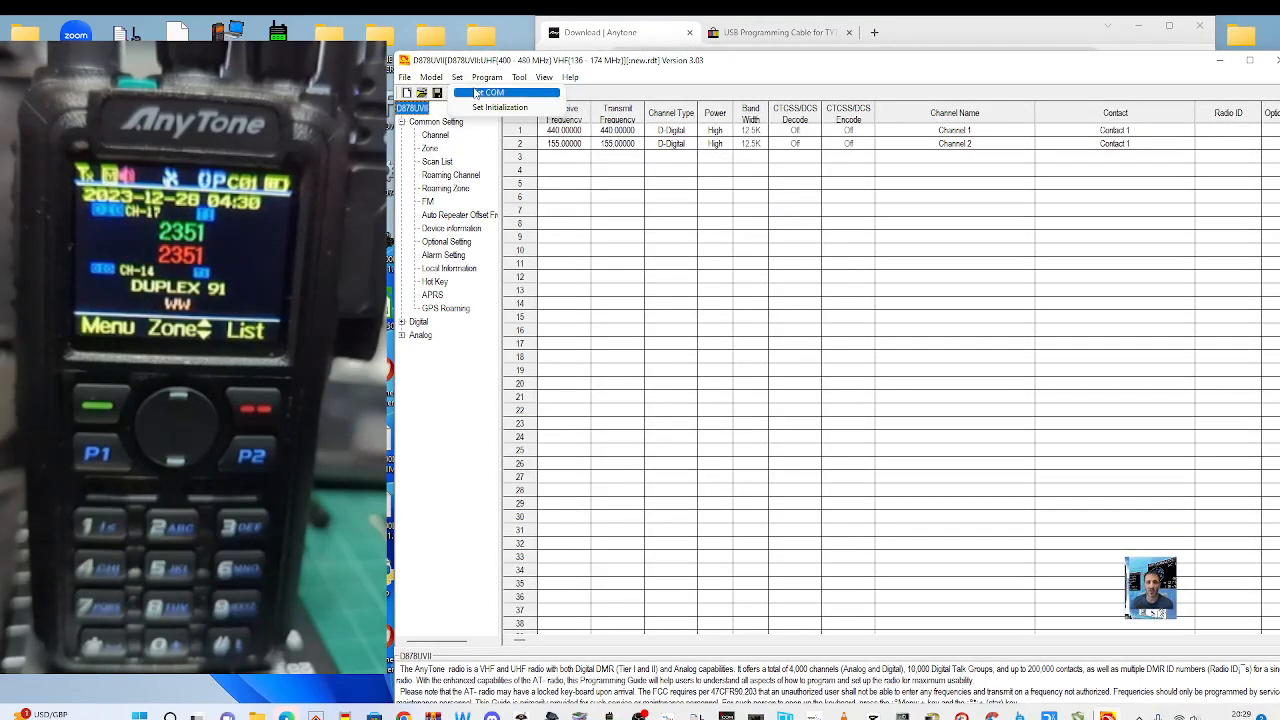
{"action": "left_click", "coordinate": [476, 93]}
{"action": "left_click", "coordinate": [810, 456]}
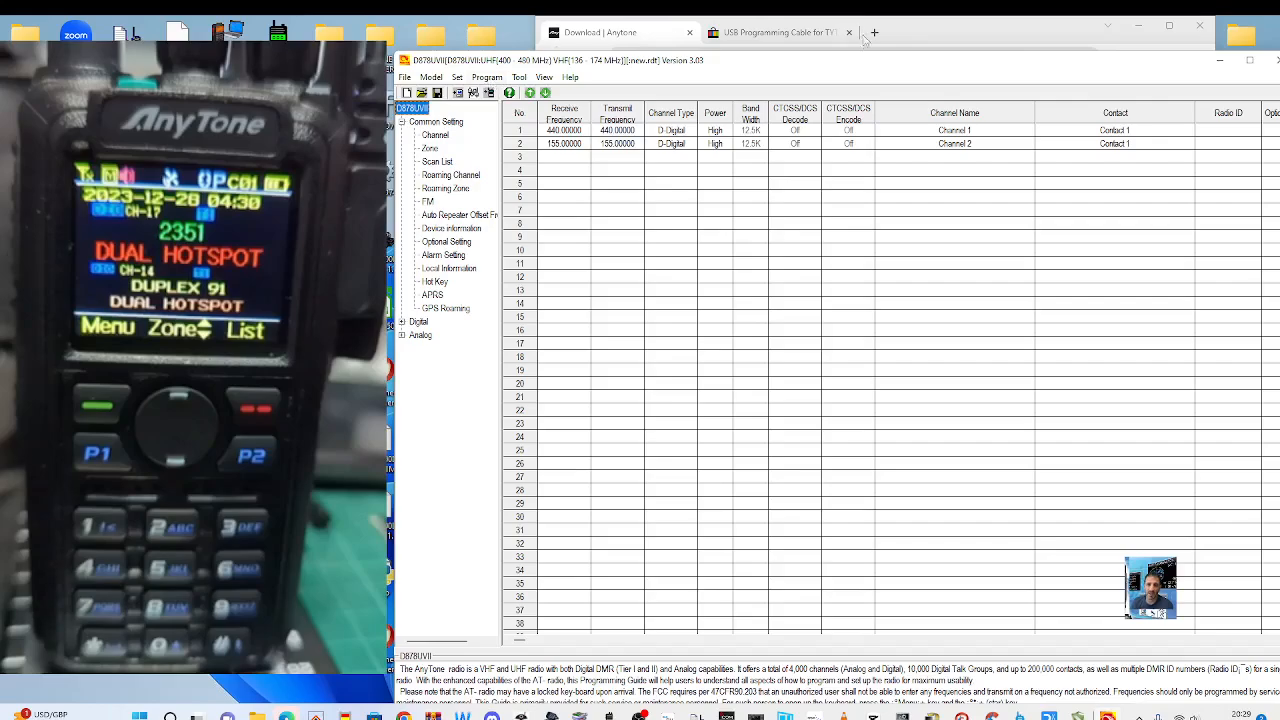
Read Other Data from the updated radio with the V3.03 programming software, leaving out the digital contact list
{"action": "left_click_drag", "start_coordinate": [868, 68], "coordinate": [871, 43]}
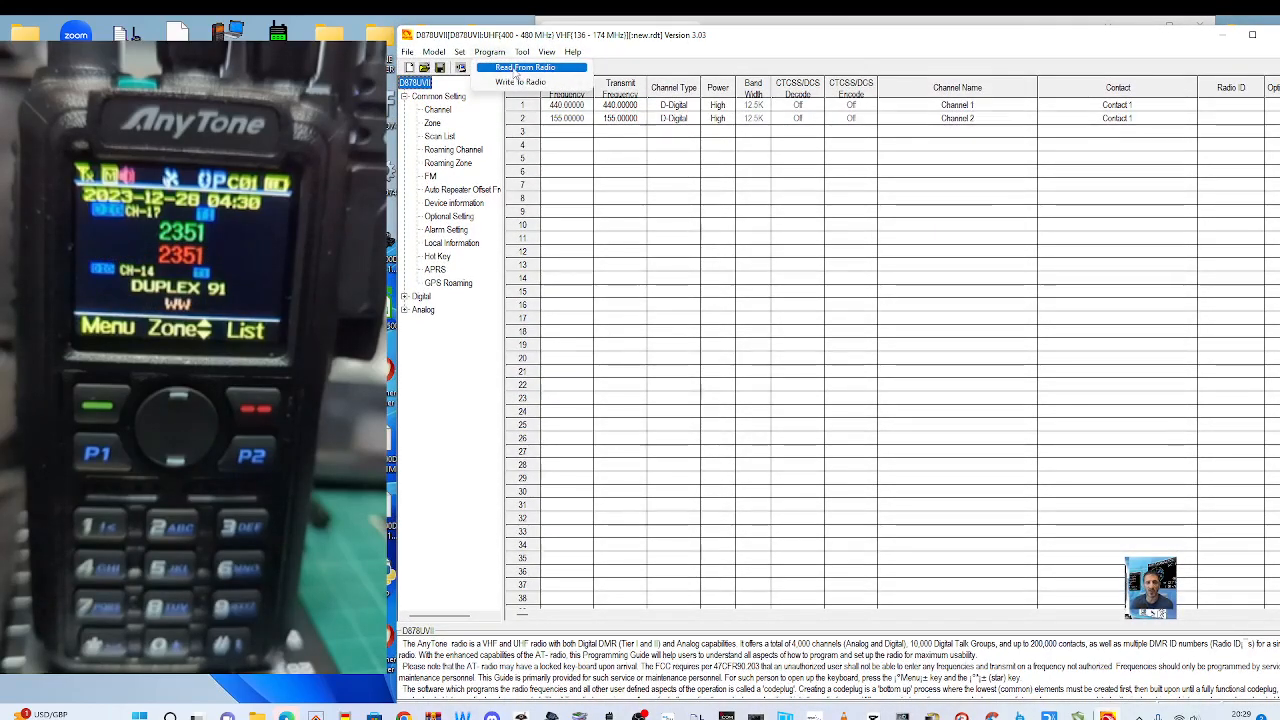
{"action": "left_click", "coordinate": [533, 67]}
{"action": "left_click", "coordinate": [659, 410]}
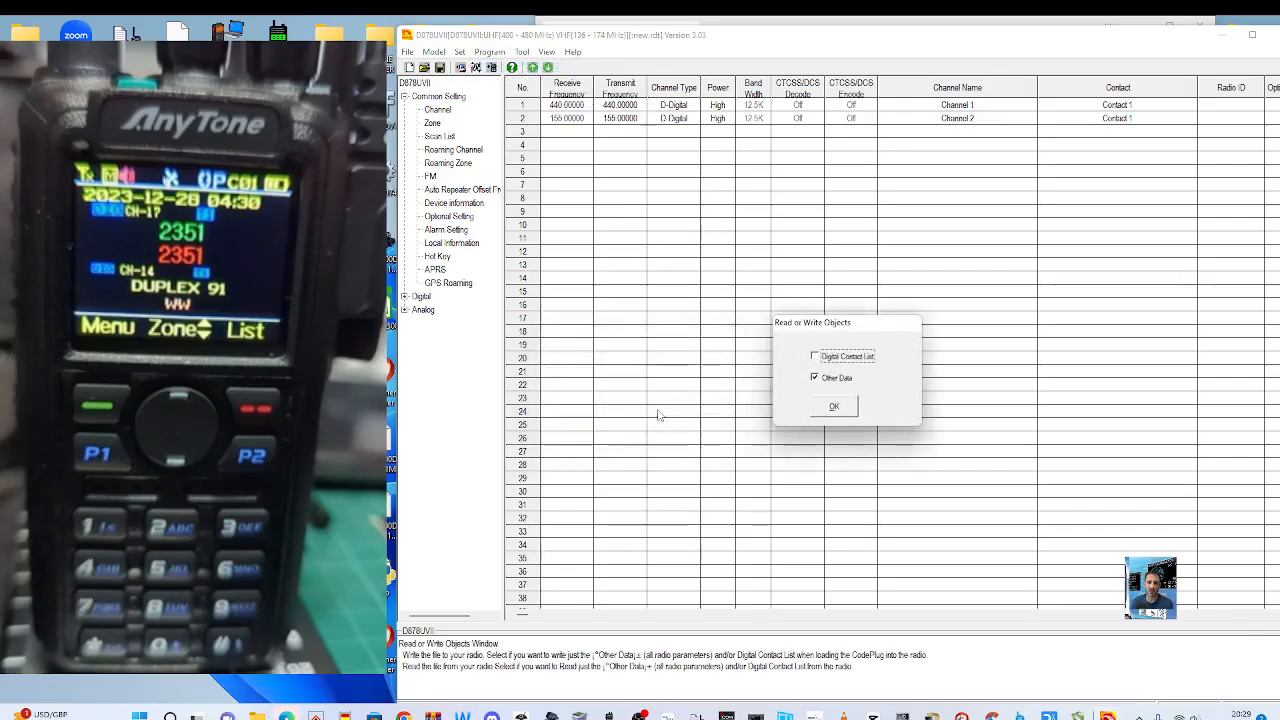
{"action": "left_click", "coordinate": [838, 406]}
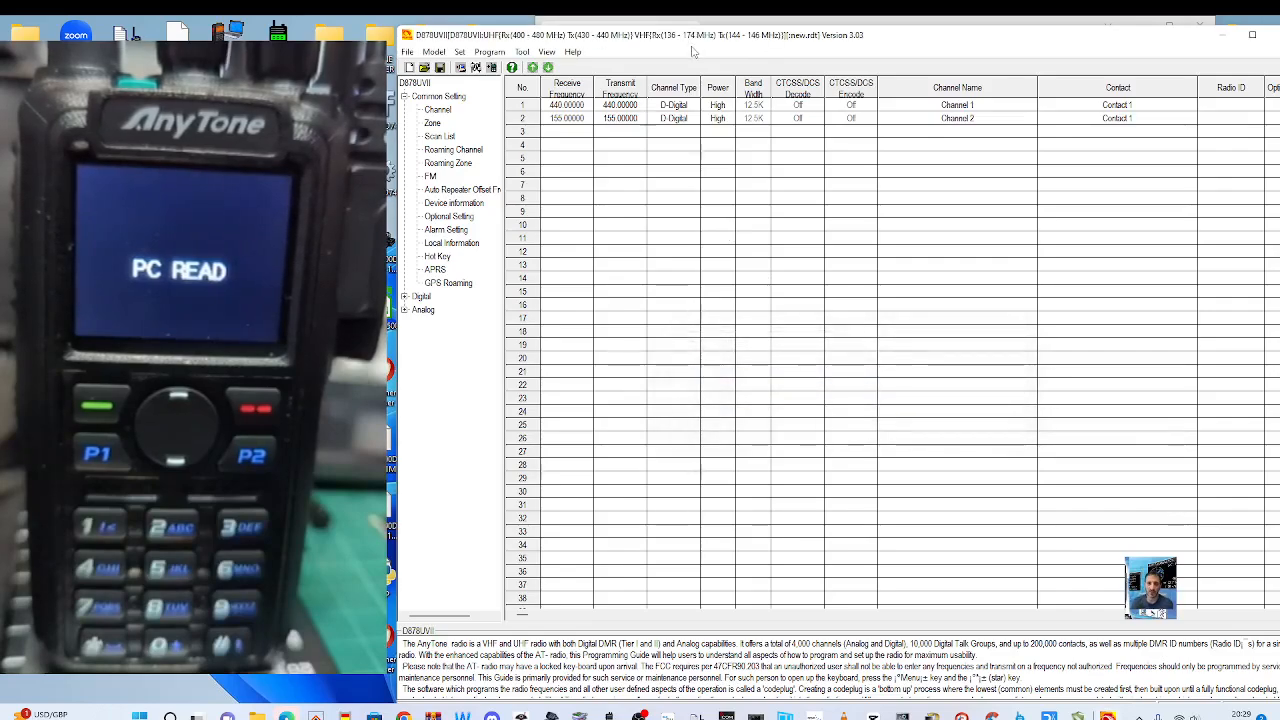
{"action": "left_click", "coordinate": [659, 404]}
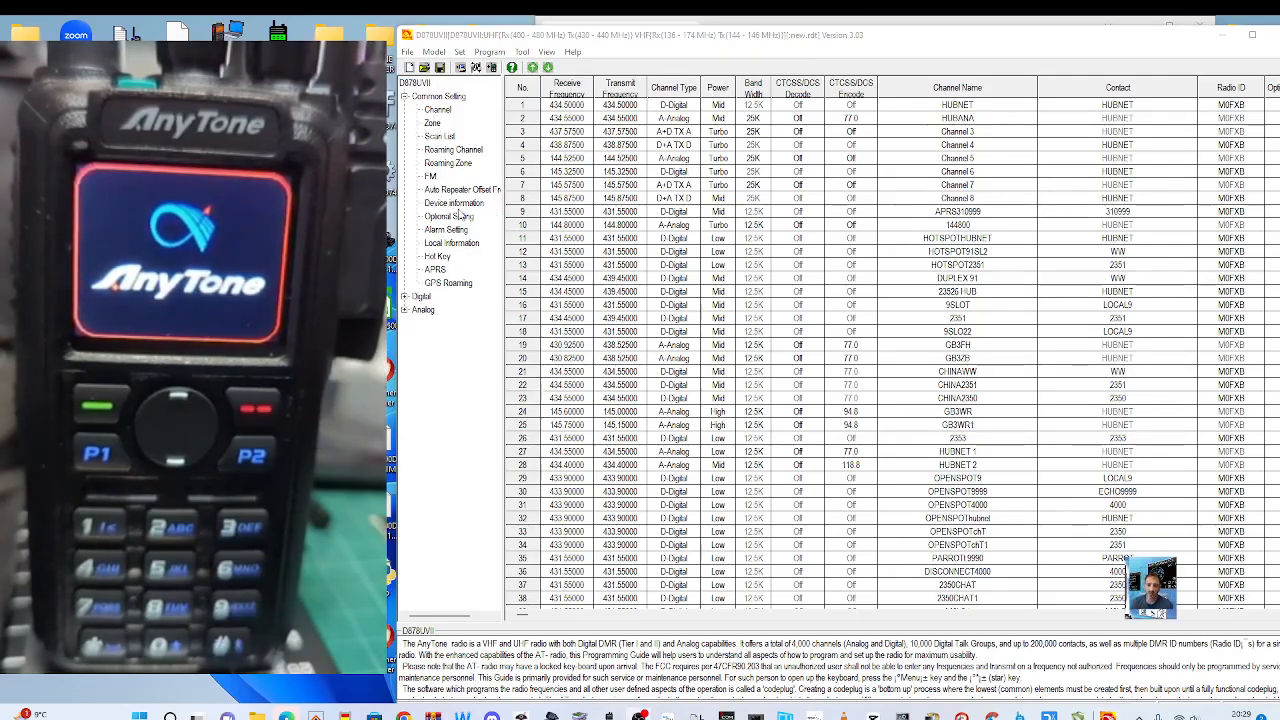
{"action": "scroll", "coordinate": [457, 211], "scroll_direction": "down", "scroll_amount": 2}
{"action": "scroll", "coordinate": [457, 234], "scroll_direction": "left", "scroll_amount": 2}
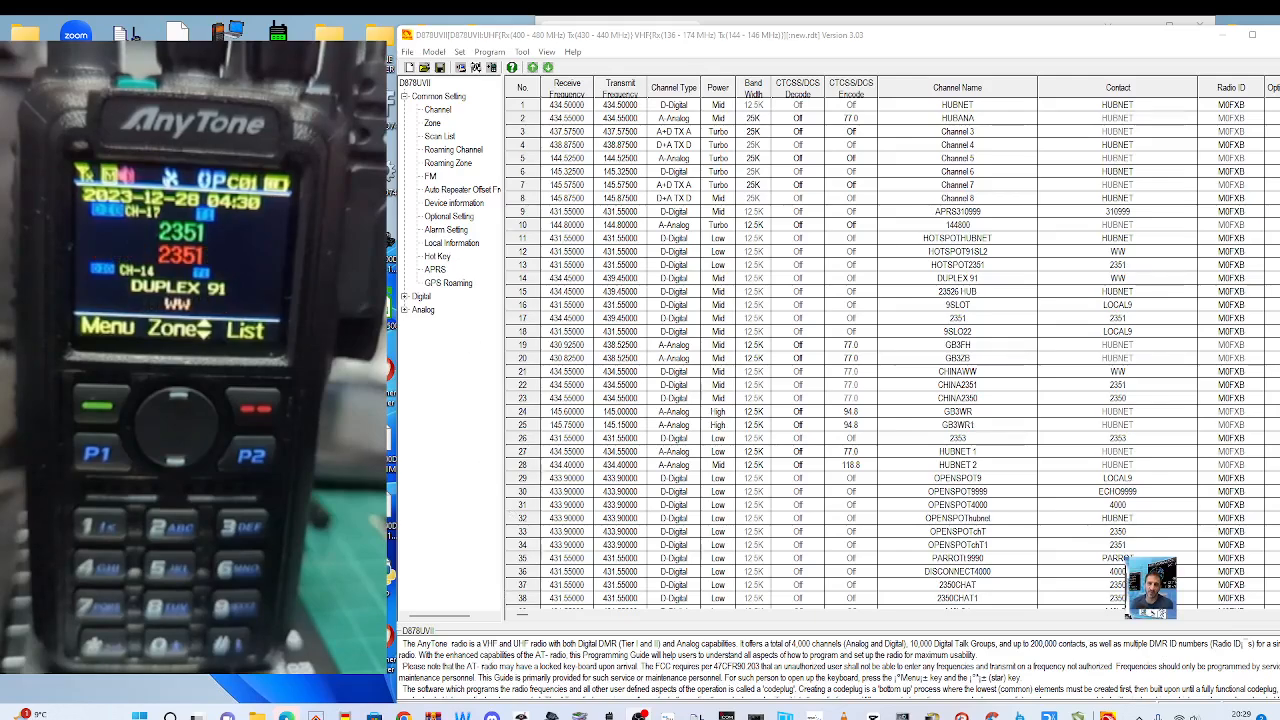
Save the codeplug as "new303" in the Desktop folder 8783030 and dismiss the resulting message
{"action": "left_click", "coordinate": [408, 51]}
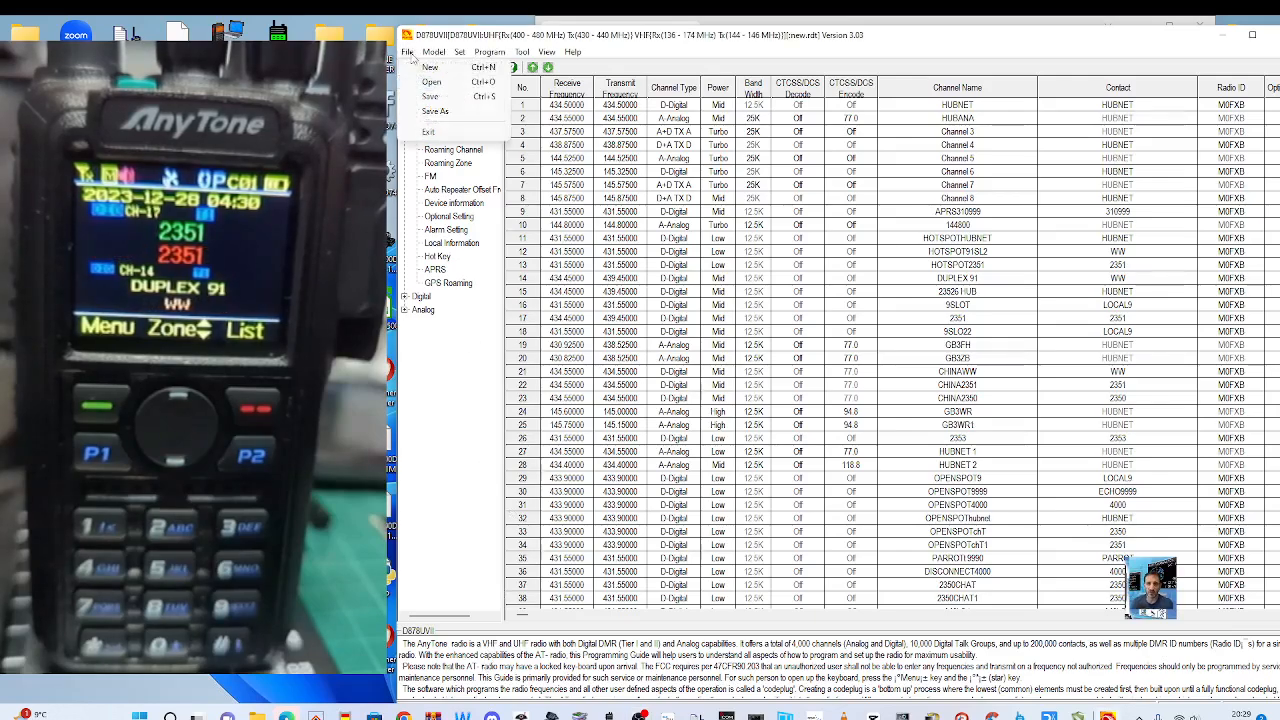
{"action": "left_click", "coordinate": [435, 110]}
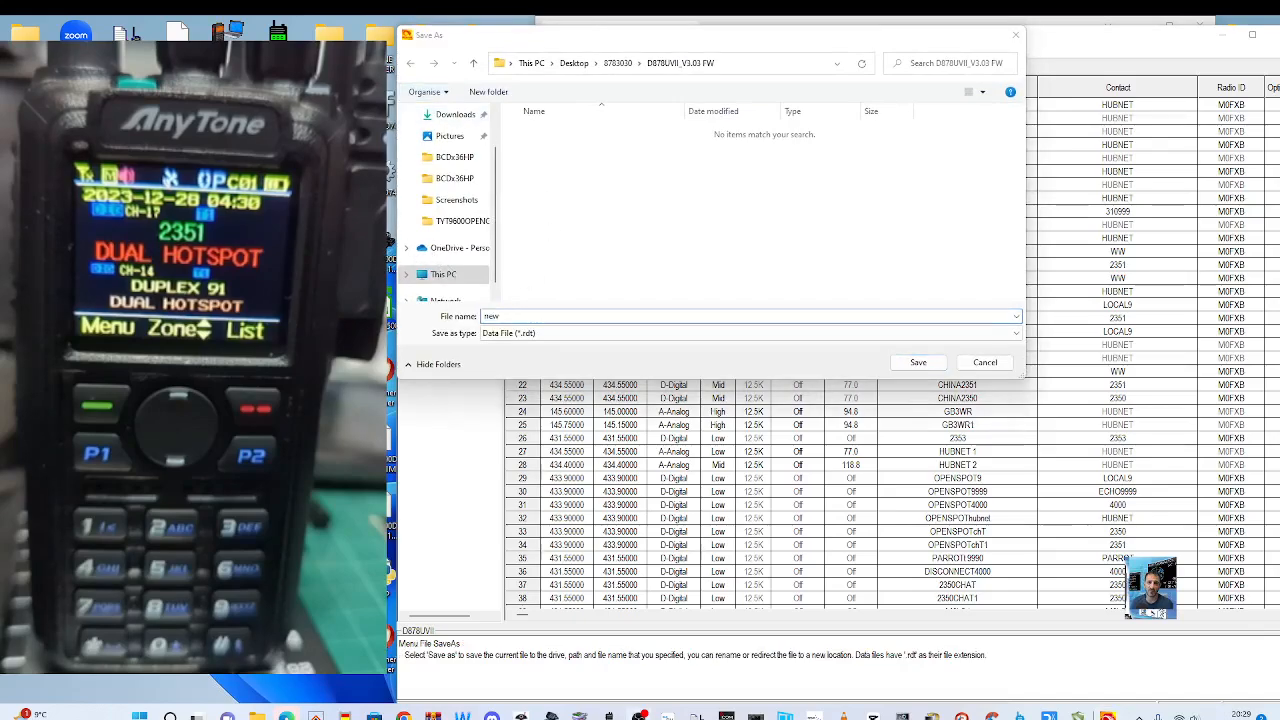
{"action": "left_click", "coordinate": [505, 317]}
{"action": "type", "text": "3"}
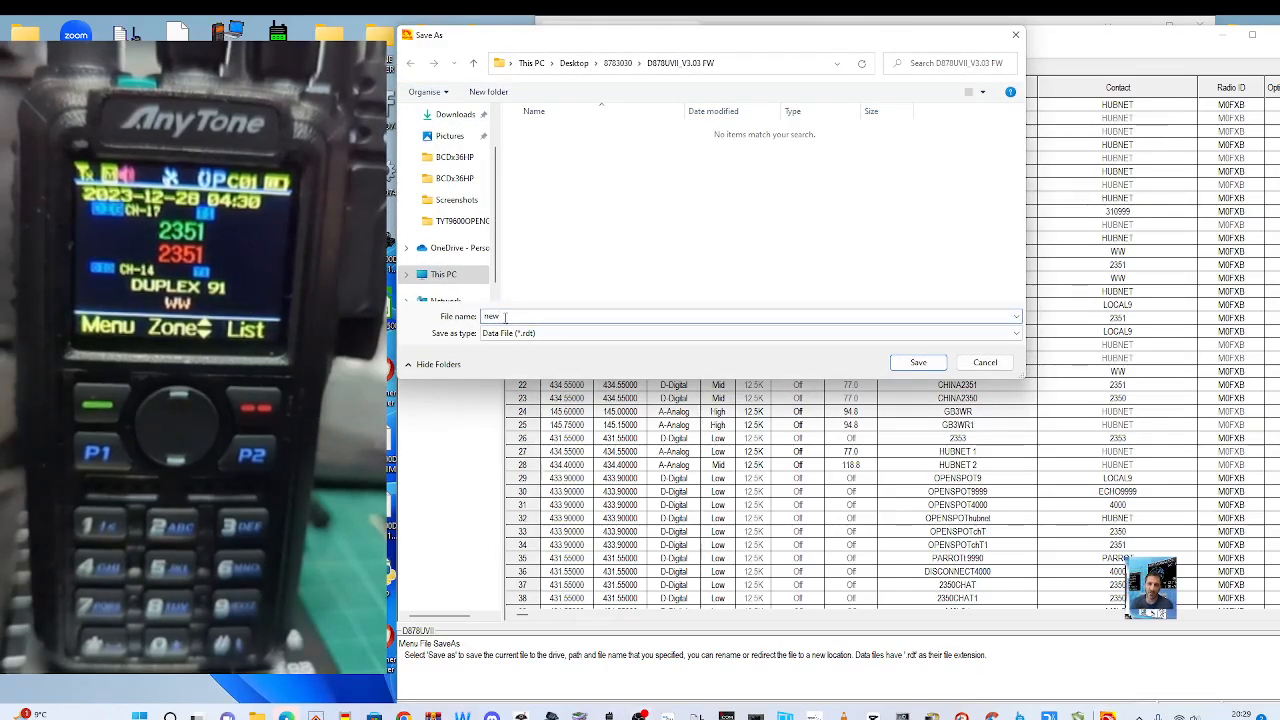
{"action": "type", "text": "03"}
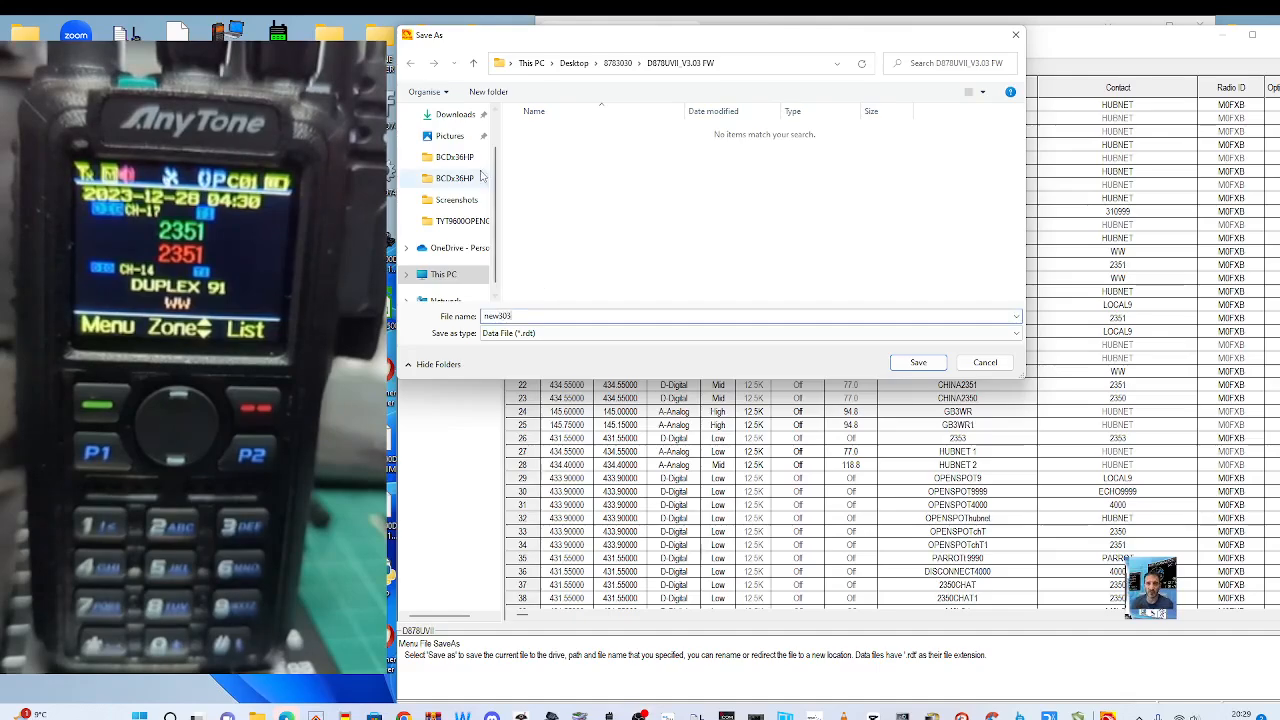
{"action": "scroll", "coordinate": [470, 180], "scroll_direction": "up", "scroll_amount": 3}
{"action": "left_click", "coordinate": [452, 141]}
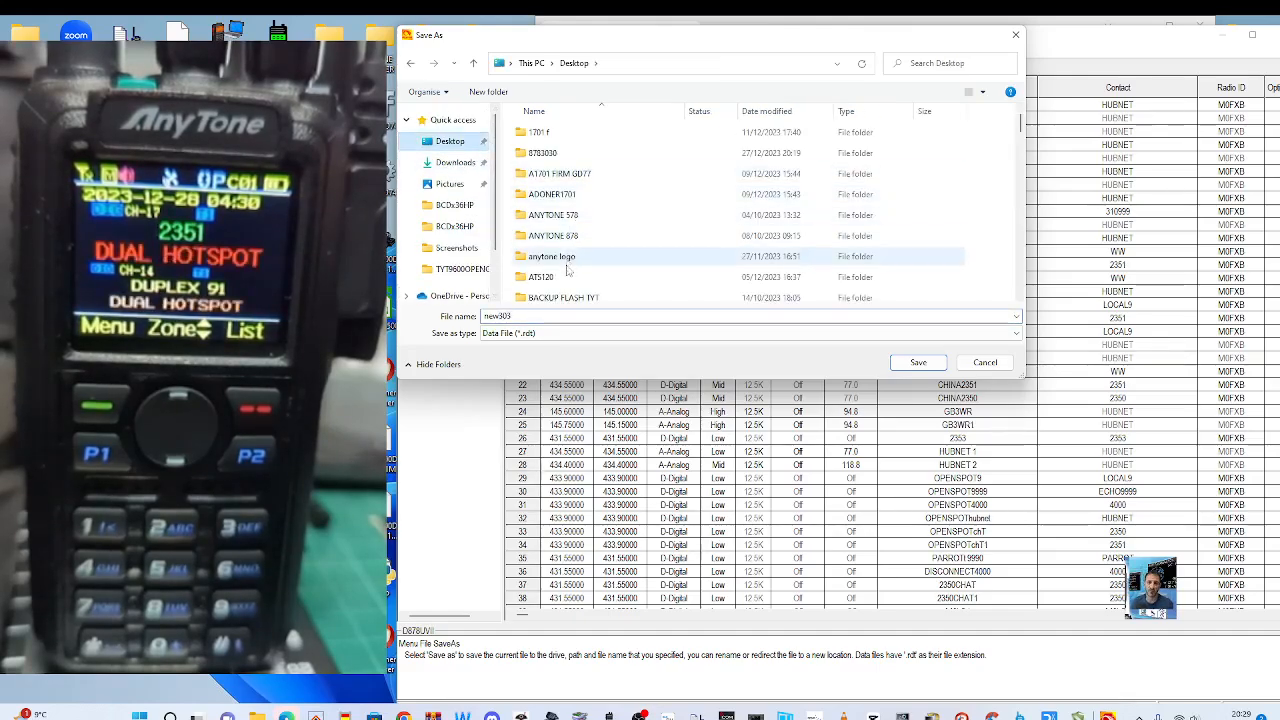
{"action": "left_click", "coordinate": [548, 153]}
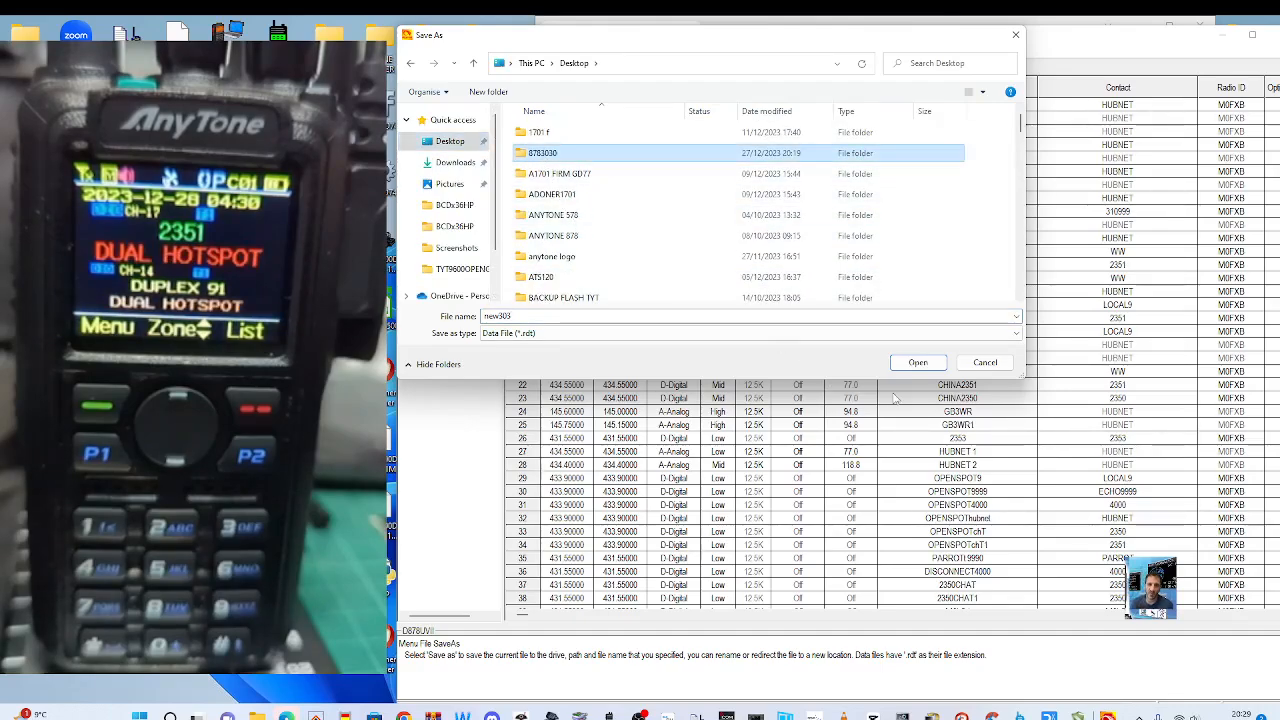
{"action": "left_click", "coordinate": [918, 363]}
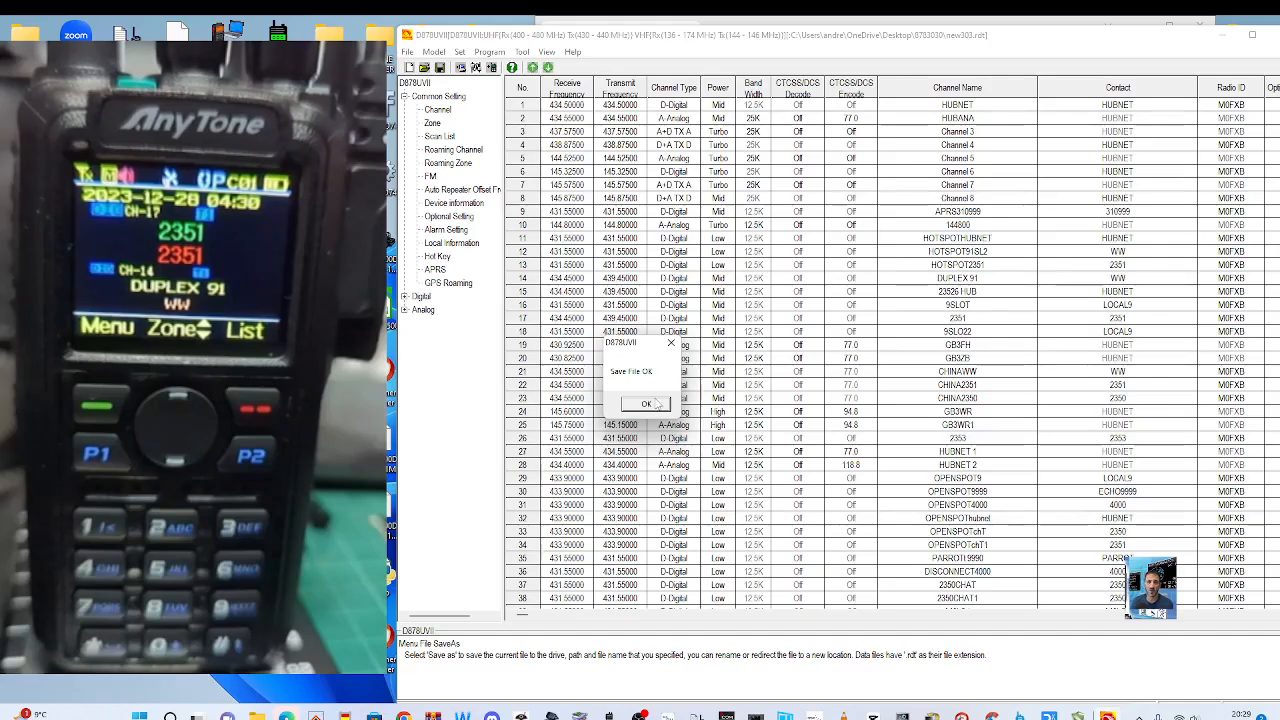
{"action": "left_click", "coordinate": [646, 403]}
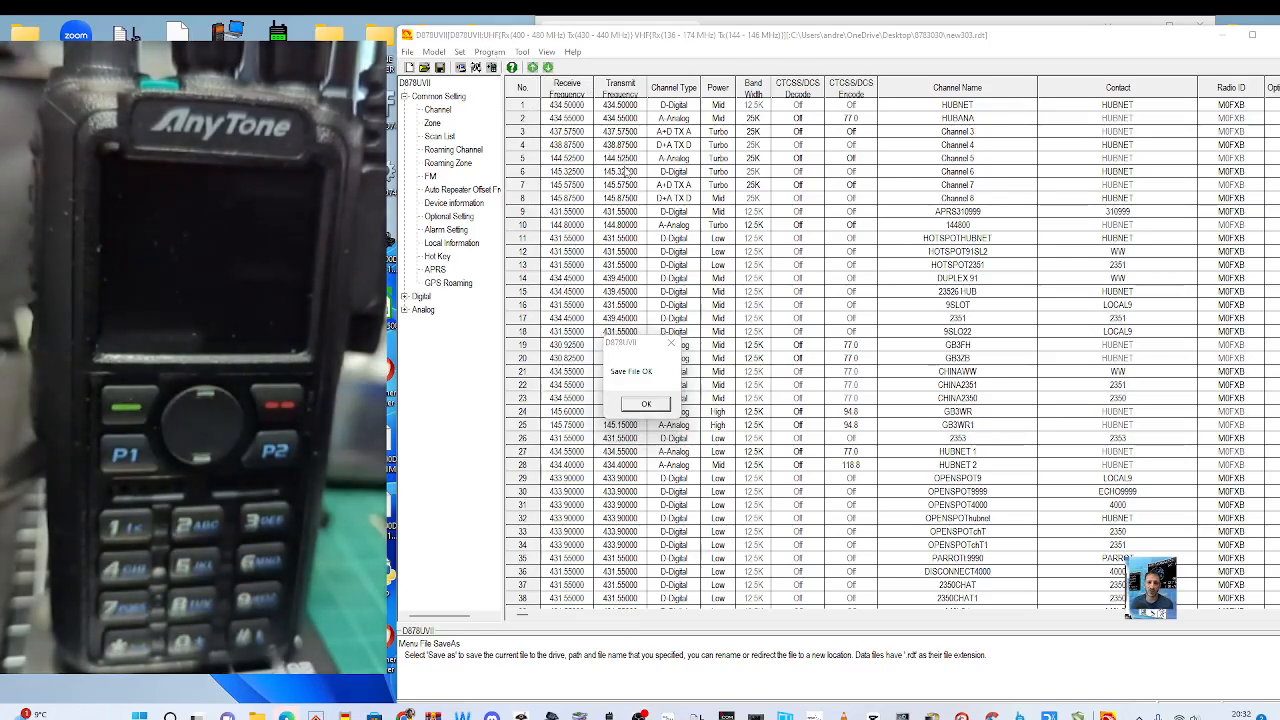
{"action": "left_click", "coordinate": [489, 55]}
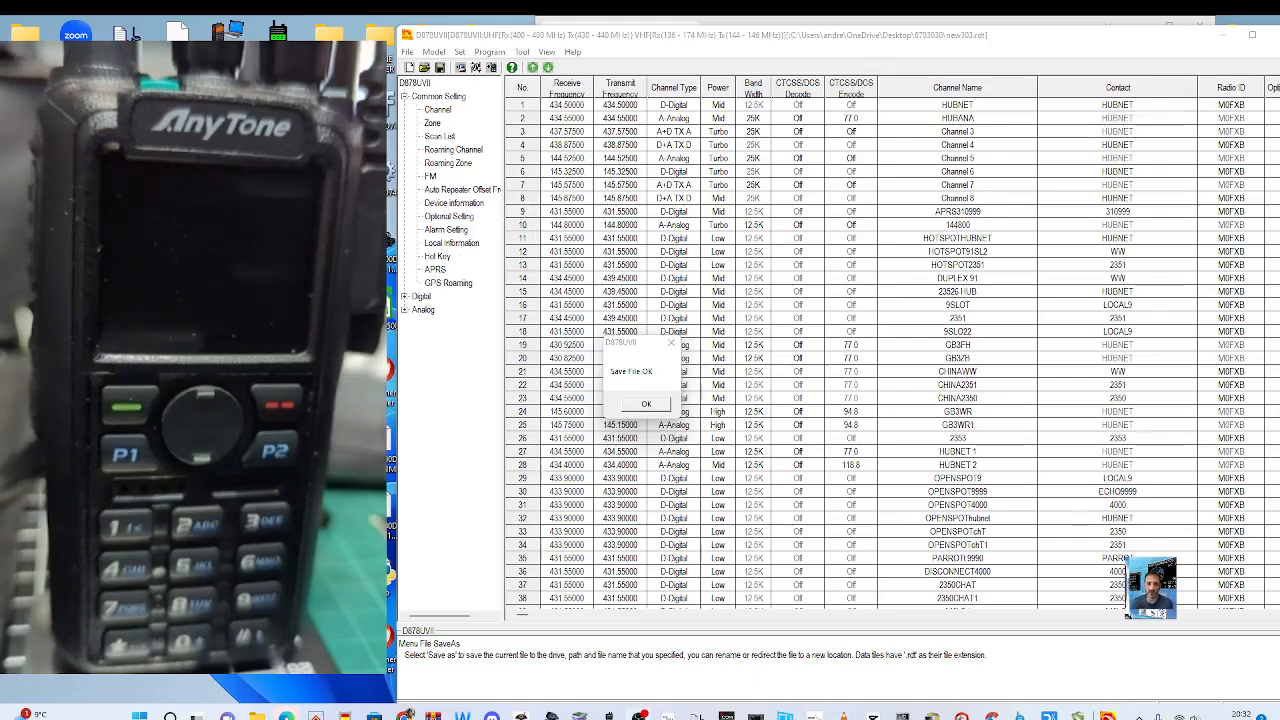
{"action": "left_click", "coordinate": [646, 404]}
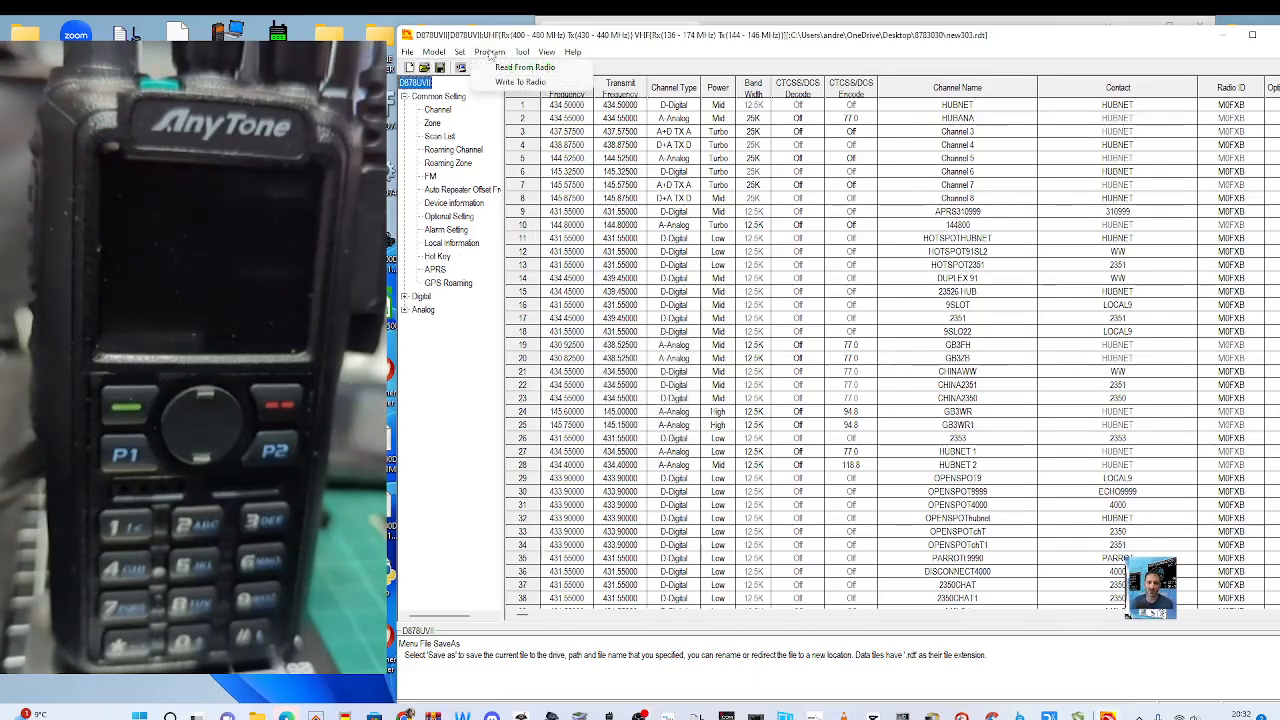
Write the new303 codeplug back to the radio with the V3.03 programming software and dismiss the completion message
{"action": "left_click", "coordinate": [522, 52]}
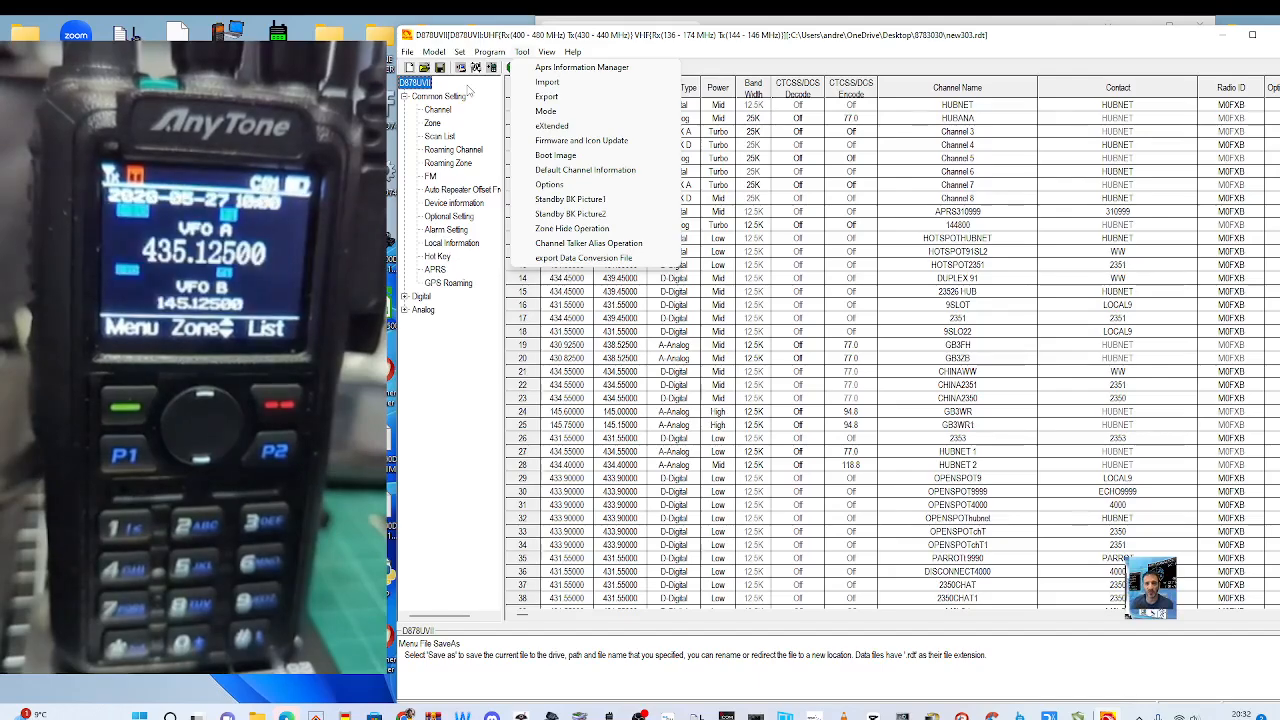
{"action": "left_click", "coordinate": [489, 52]}
{"action": "left_click", "coordinate": [515, 81]}
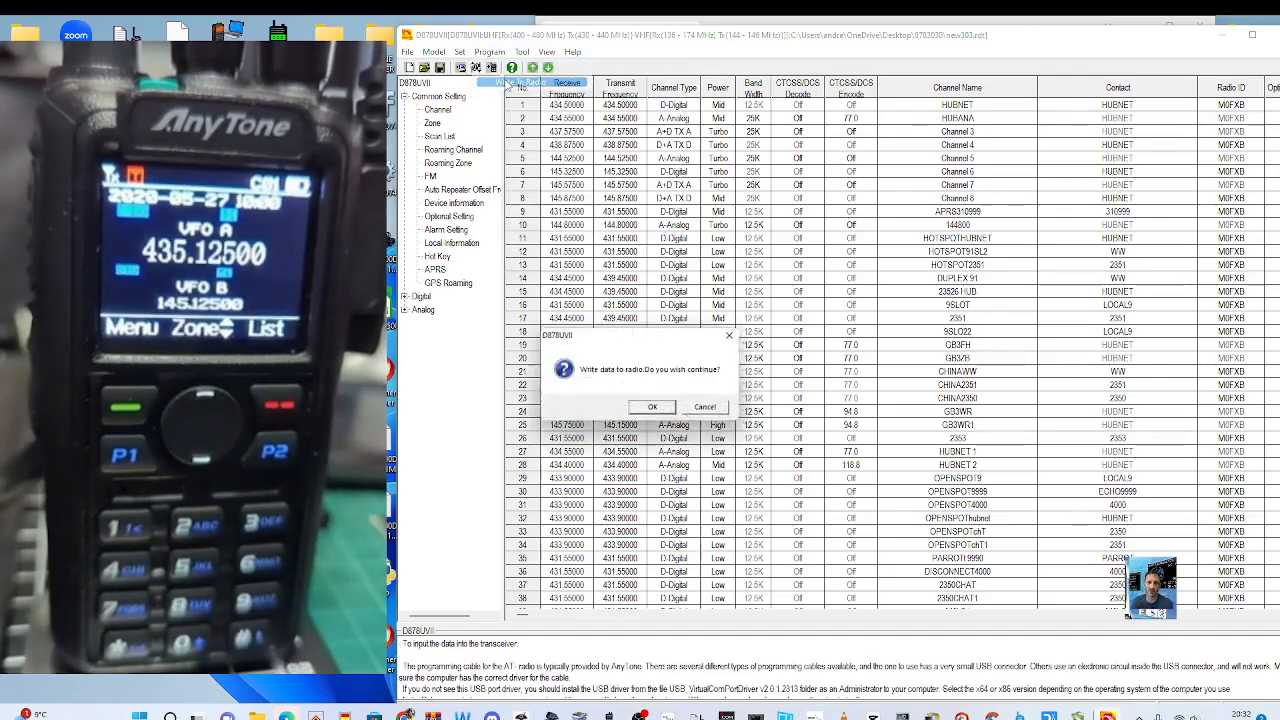
{"action": "left_click", "coordinate": [656, 415]}
{"action": "left_click", "coordinate": [833, 407]}
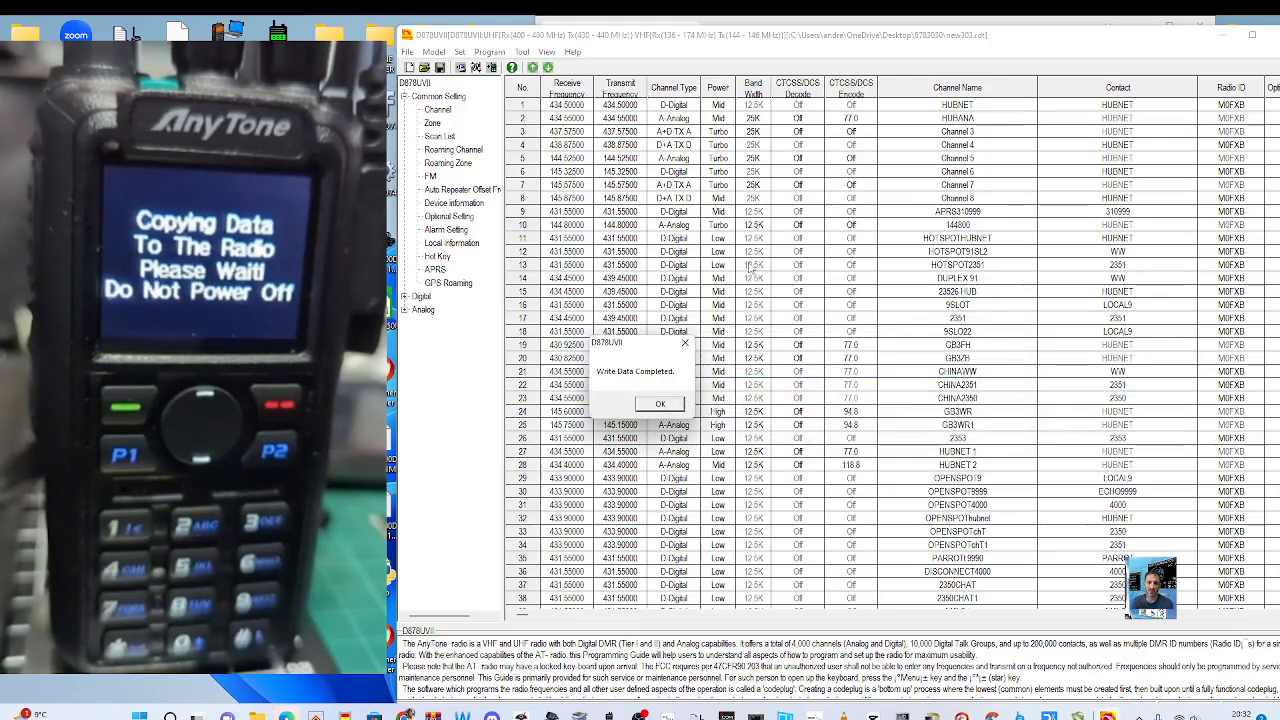
{"action": "left_click", "coordinate": [662, 404]}
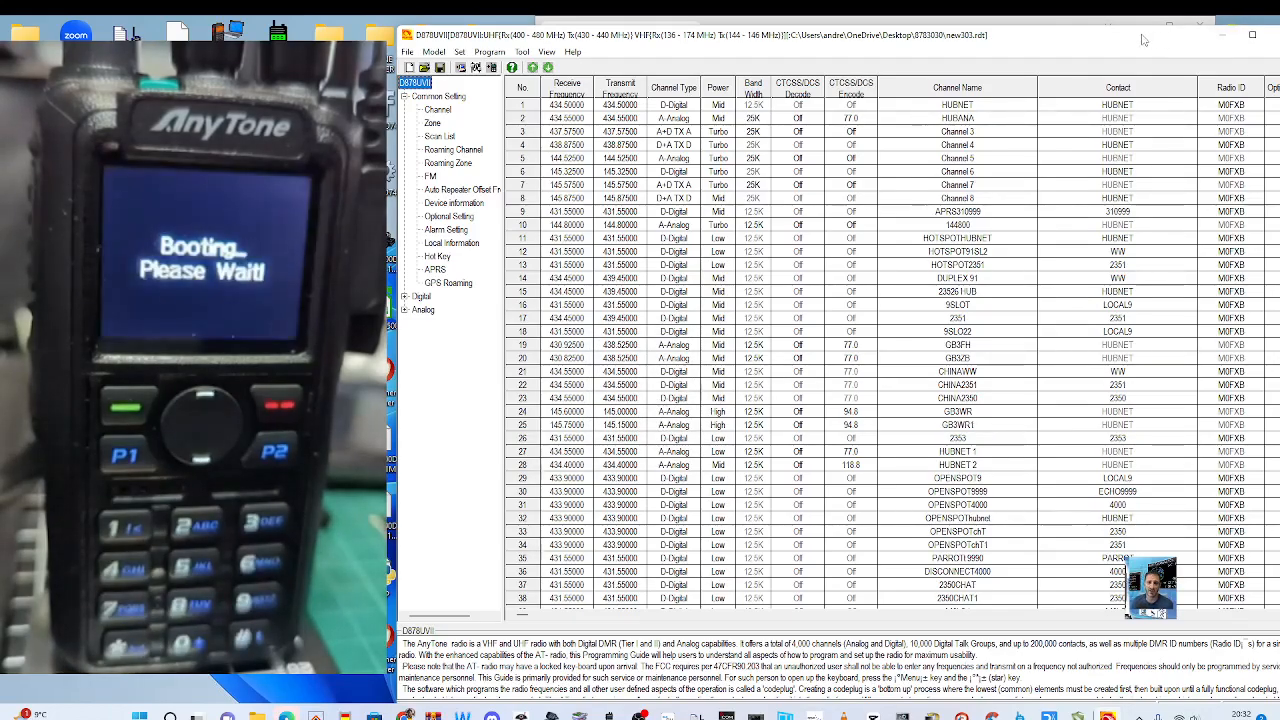
Uncover the desktop and open the 8783030 folder beside the radio view, clear of the camera image
{"action": "left_click_drag", "start_coordinate": [1137, 41], "coordinate": [1054, 36]}
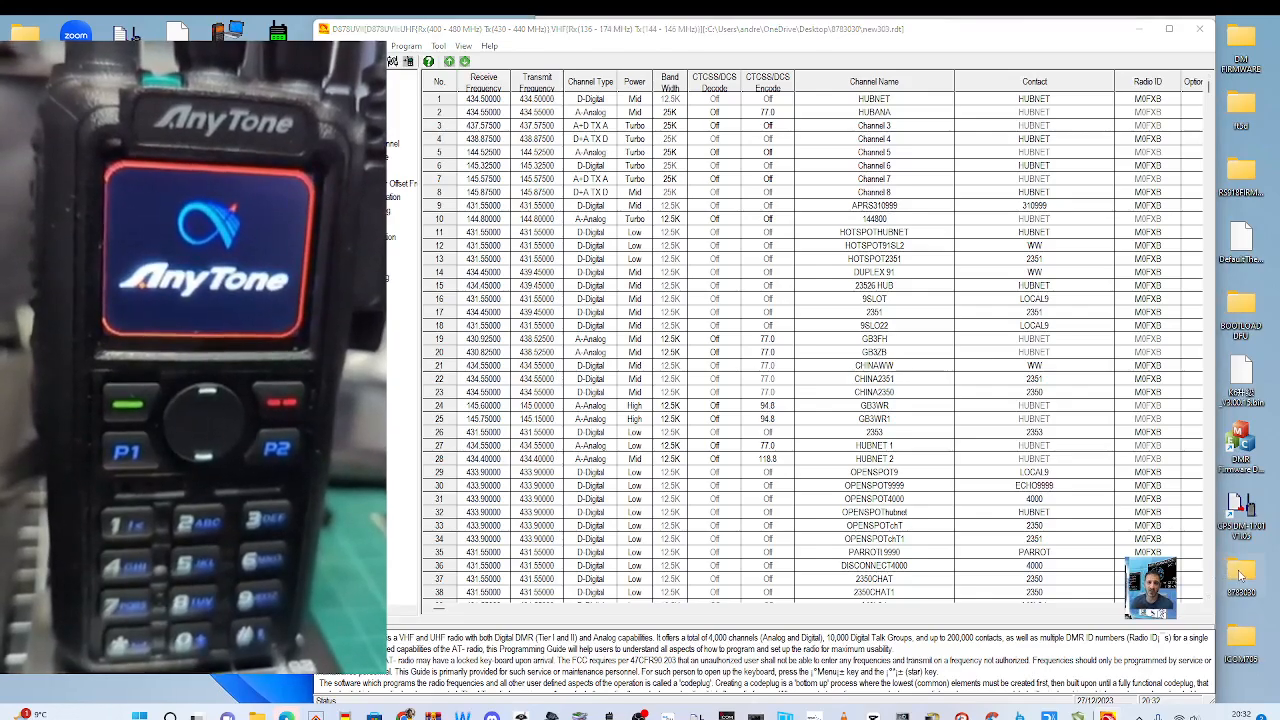
{"action": "double_click", "coordinate": [1240, 573]}
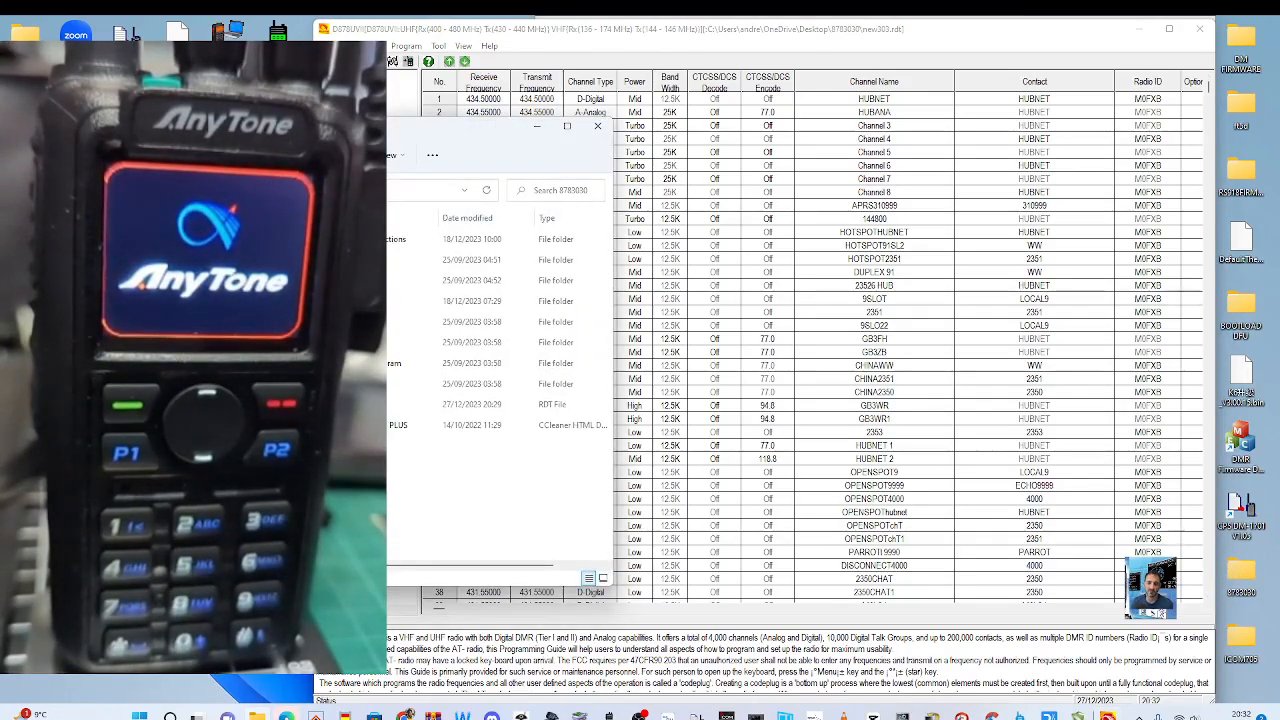
{"action": "left_click_drag", "start_coordinate": [255, 118], "coordinate": [809, 94]}
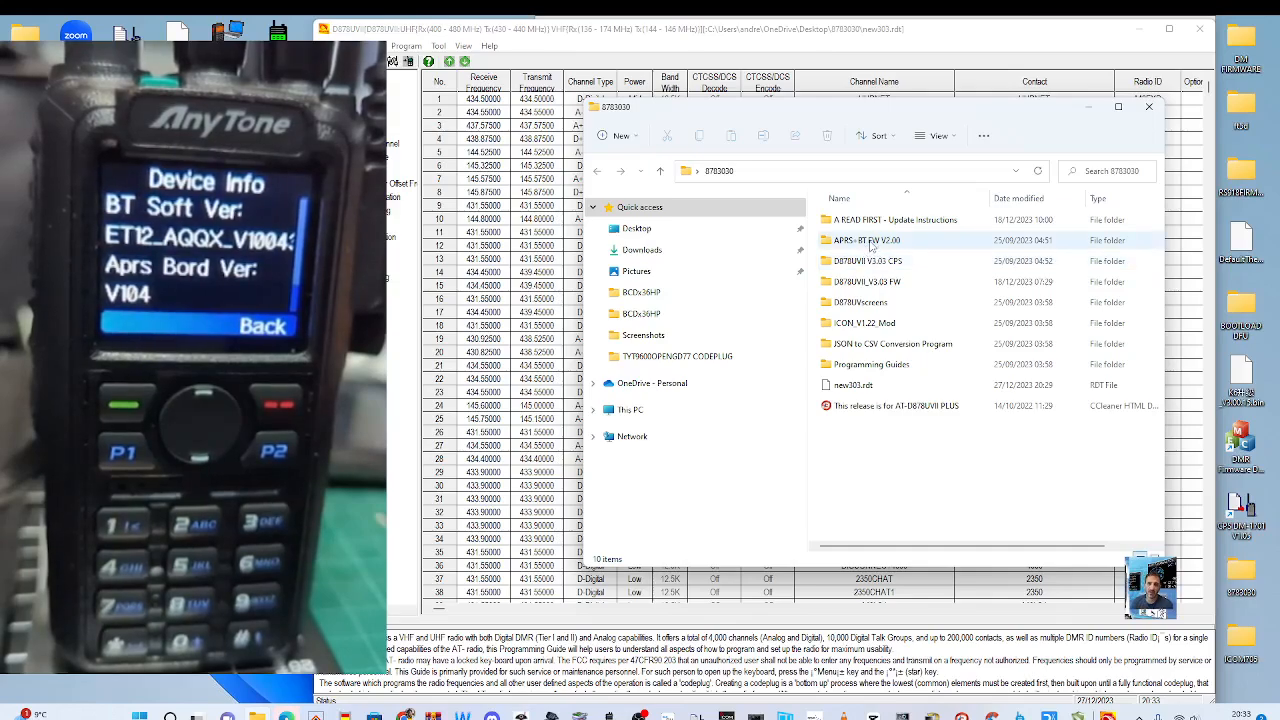
Inspect the V2.00(M) and V2.00(H) board firmware folders inside APRS+BT FW V2.00
{"action": "double_click", "coordinate": [871, 242]}
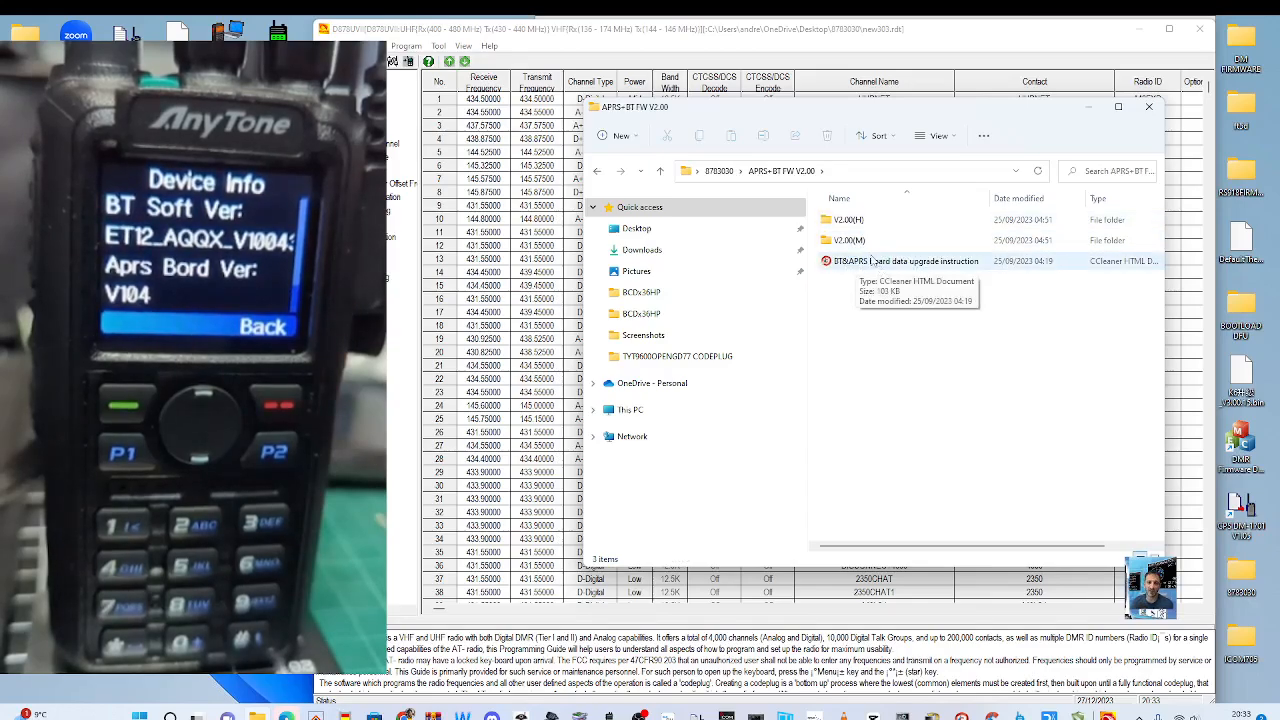
{"action": "double_click", "coordinate": [856, 241]}
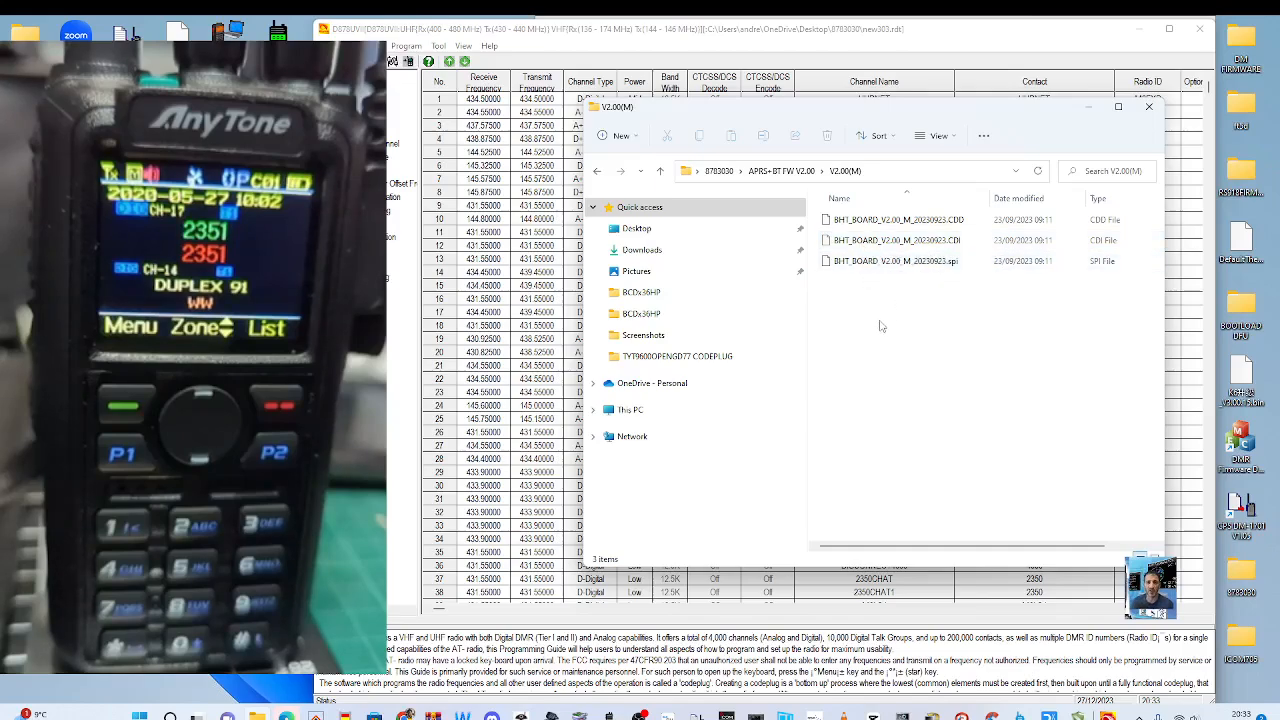
{"action": "left_click", "coordinate": [599, 173]}
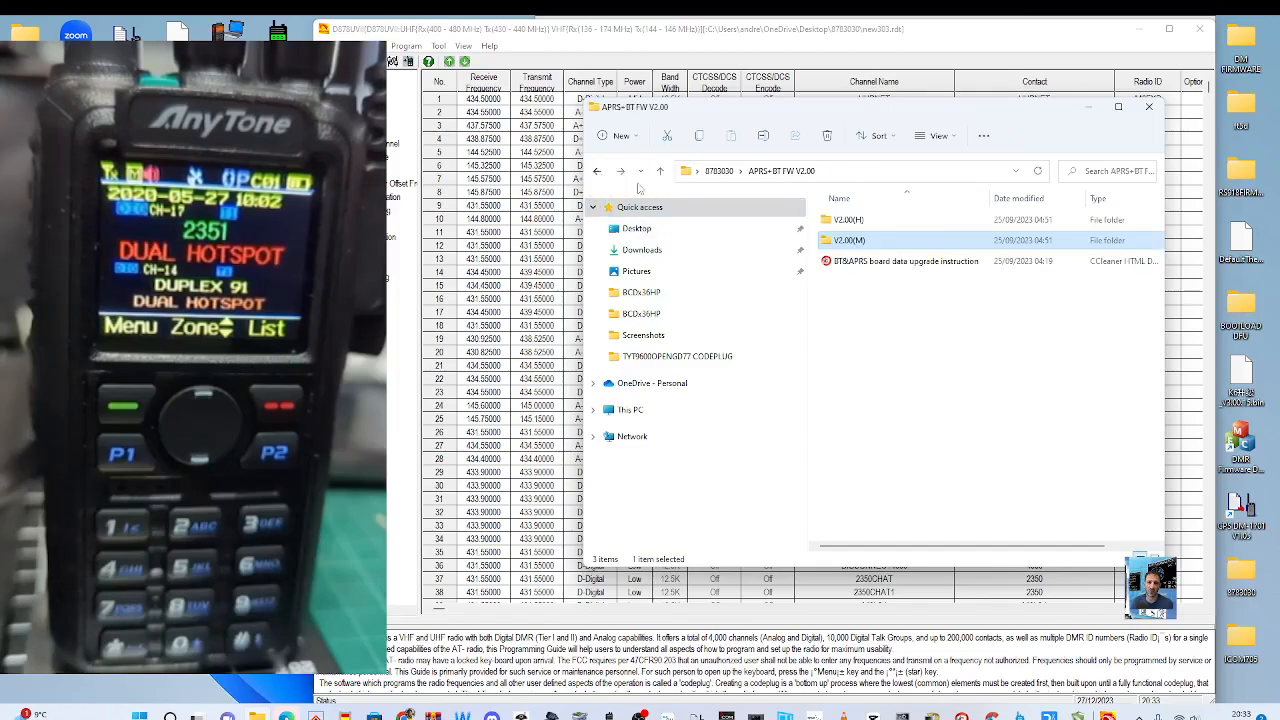
{"action": "double_click", "coordinate": [846, 220]}
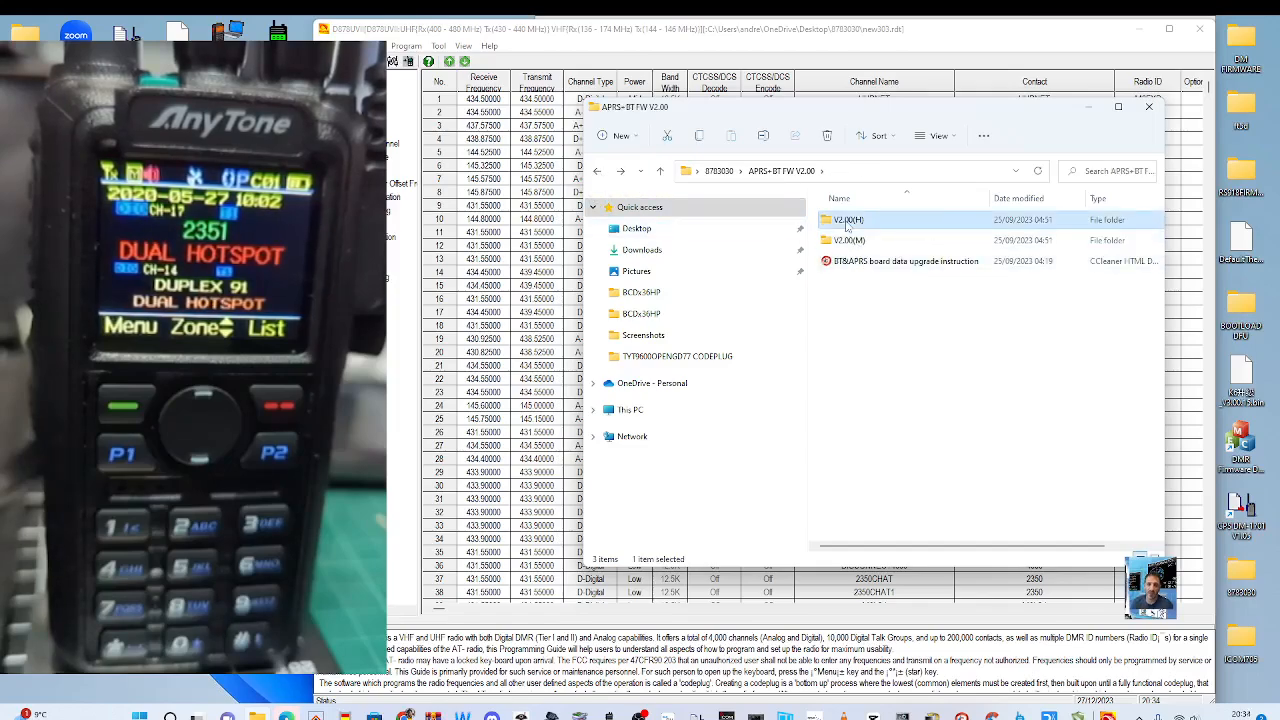
{"action": "left_click", "coordinate": [660, 171]}
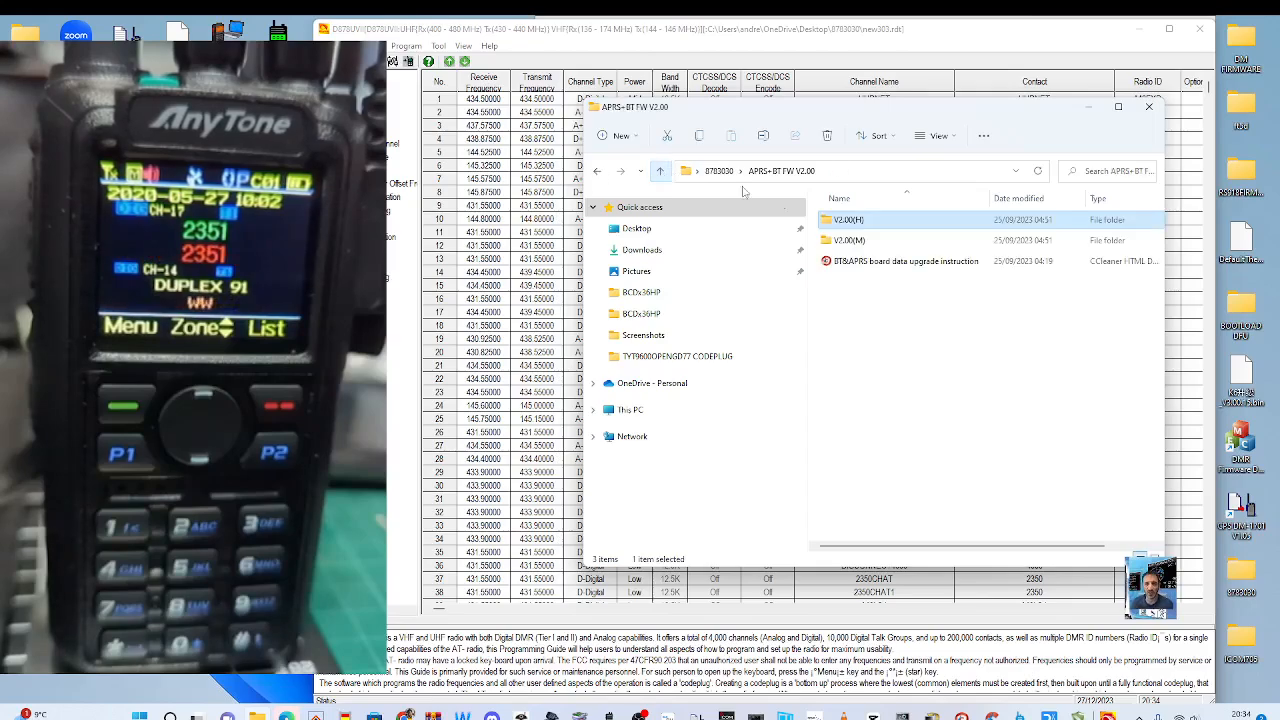
Open the BT&APRS board data upgrade instruction and read which V2.00 firmware applies and the D878UVII PLUS update procedure
{"action": "double_click", "coordinate": [868, 261]}
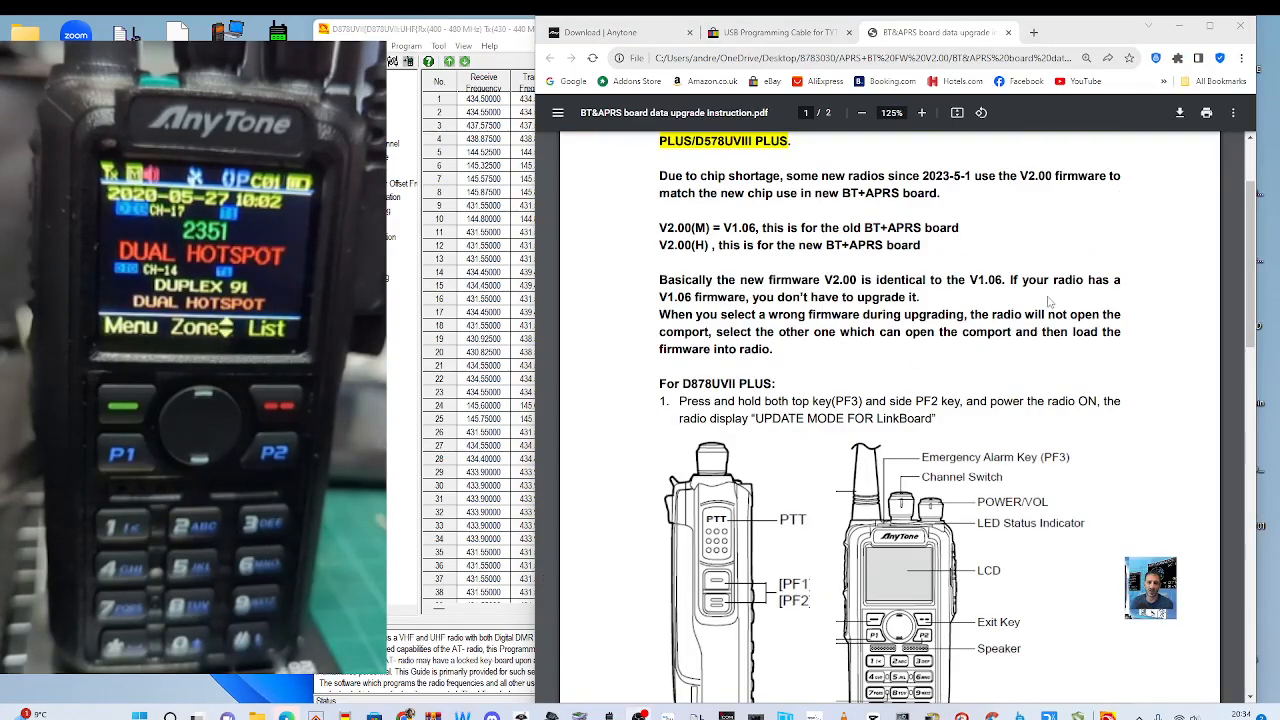
{"action": "scroll", "coordinate": [1060, 300], "scroll_direction": "up", "scroll_amount": 1}
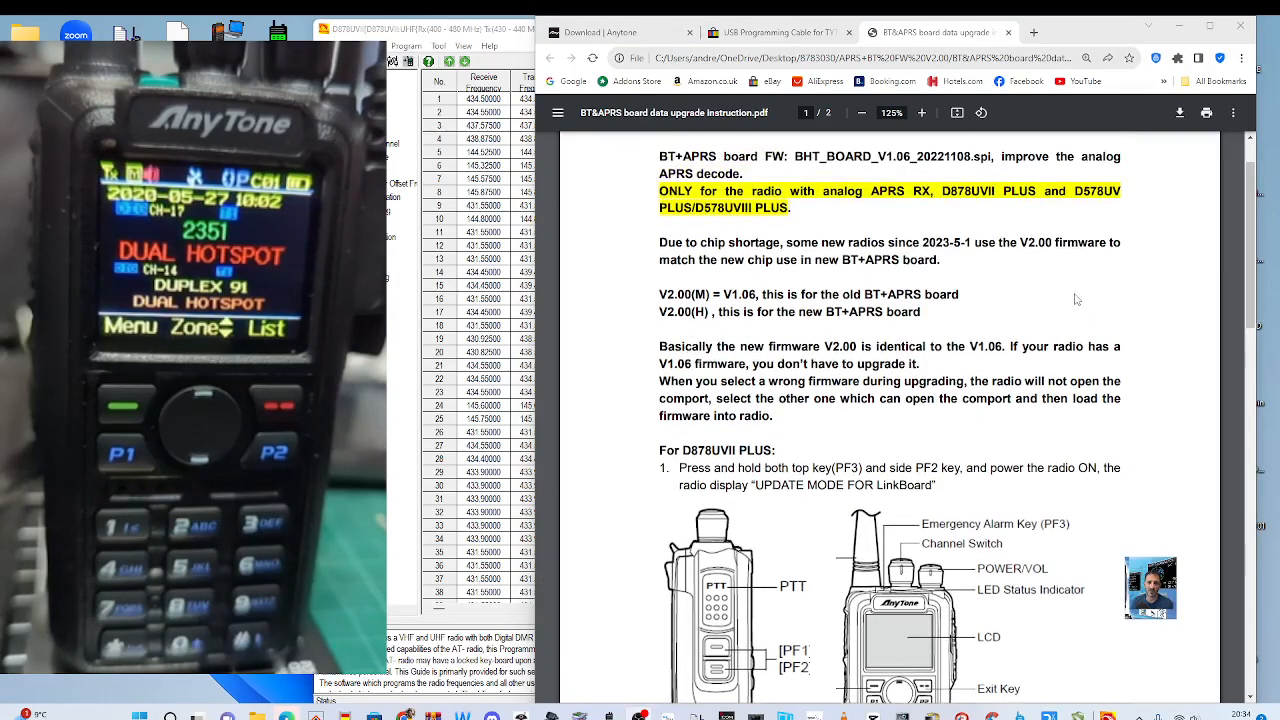
{"action": "scroll", "coordinate": [1076, 299], "scroll_direction": "down", "scroll_amount": 1}
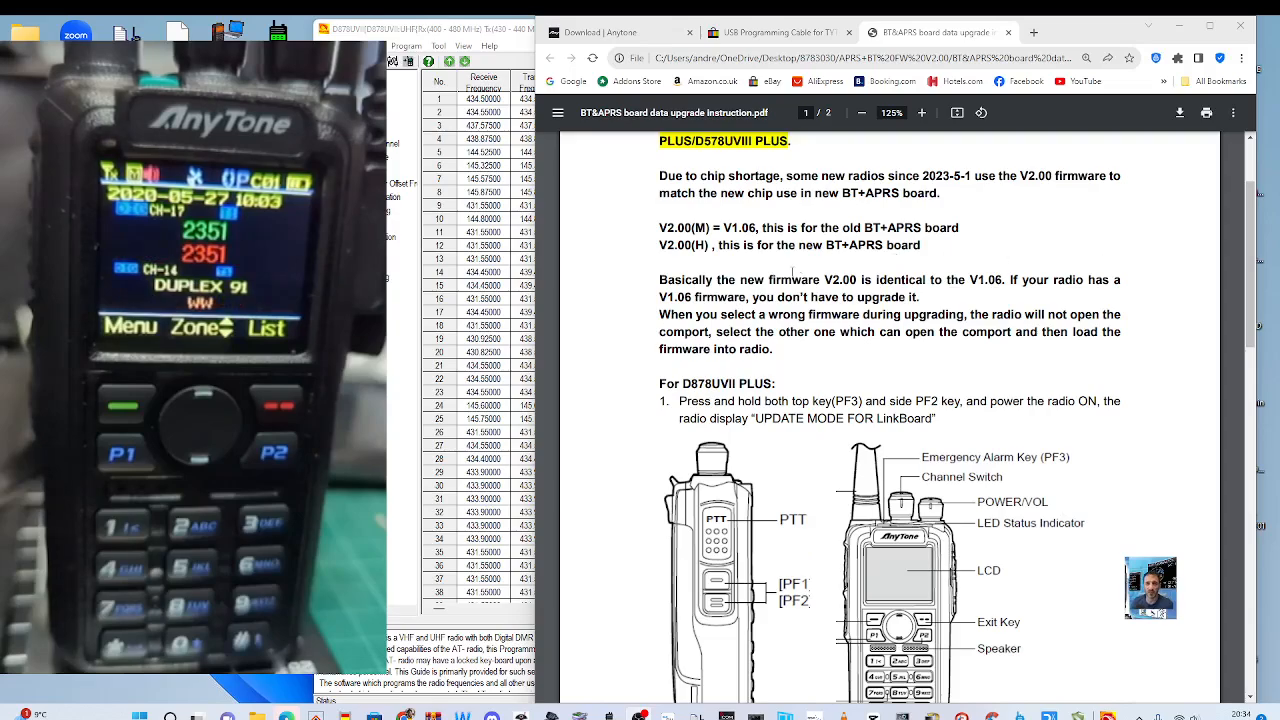
{"action": "scroll", "coordinate": [1002, 305], "scroll_direction": "down", "scroll_amount": 1}
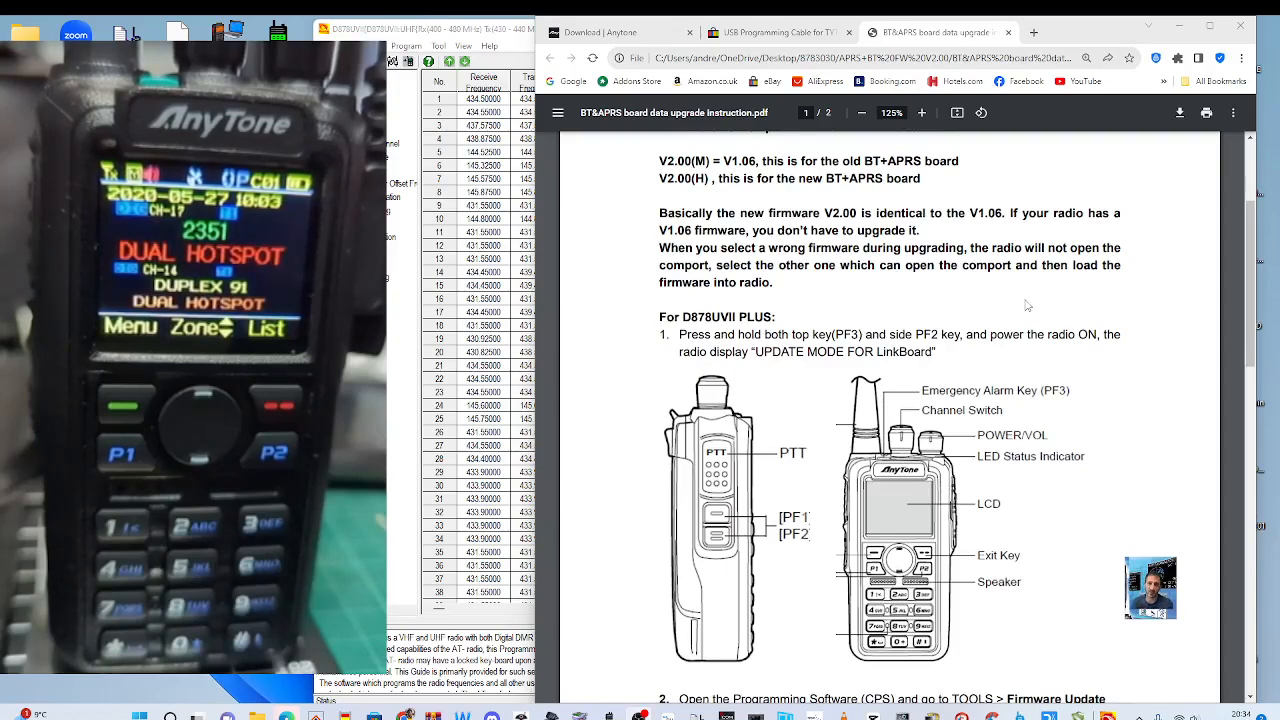
{"action": "scroll", "coordinate": [1026, 305], "scroll_direction": "down", "scroll_amount": 3}
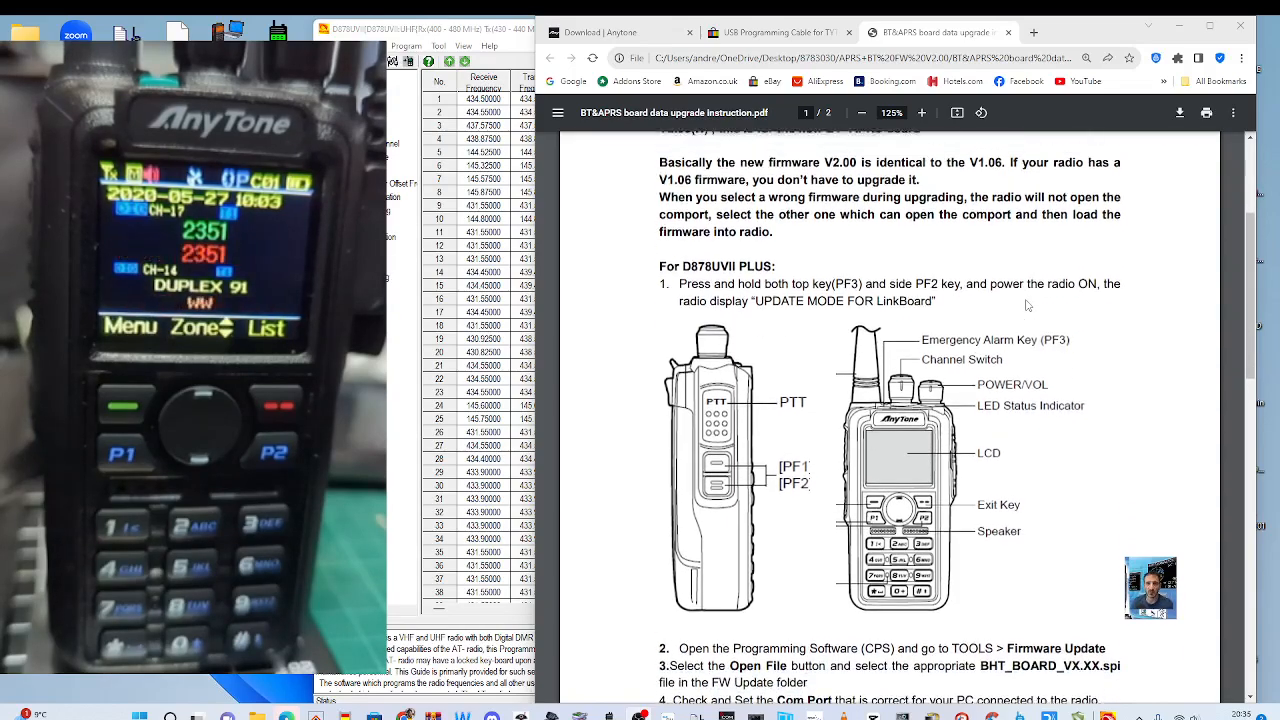
{"action": "scroll", "coordinate": [1028, 305], "scroll_direction": "up", "scroll_amount": 3}
{"action": "scroll", "coordinate": [1050, 306], "scroll_direction": "down", "scroll_amount": 1}
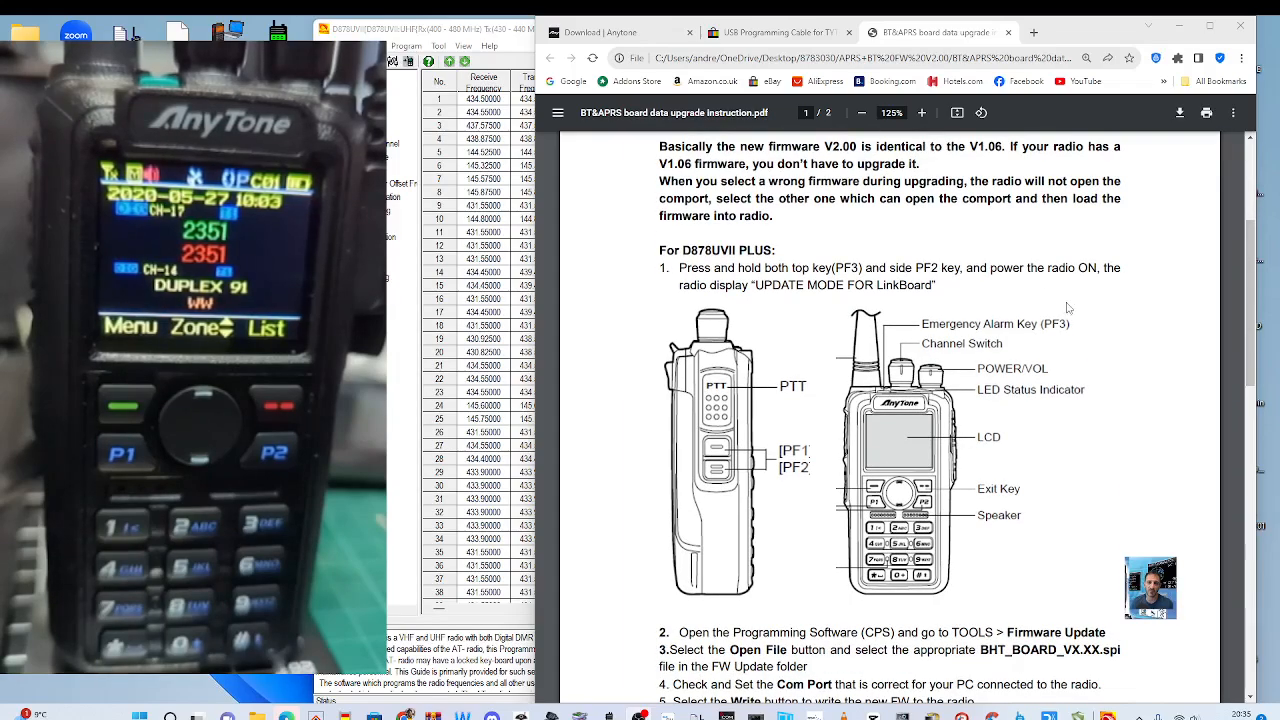
{"action": "scroll", "coordinate": [1068, 307], "scroll_direction": "down", "scroll_amount": 1}
{"action": "scroll", "coordinate": [1068, 307], "scroll_direction": "up", "scroll_amount": 1}
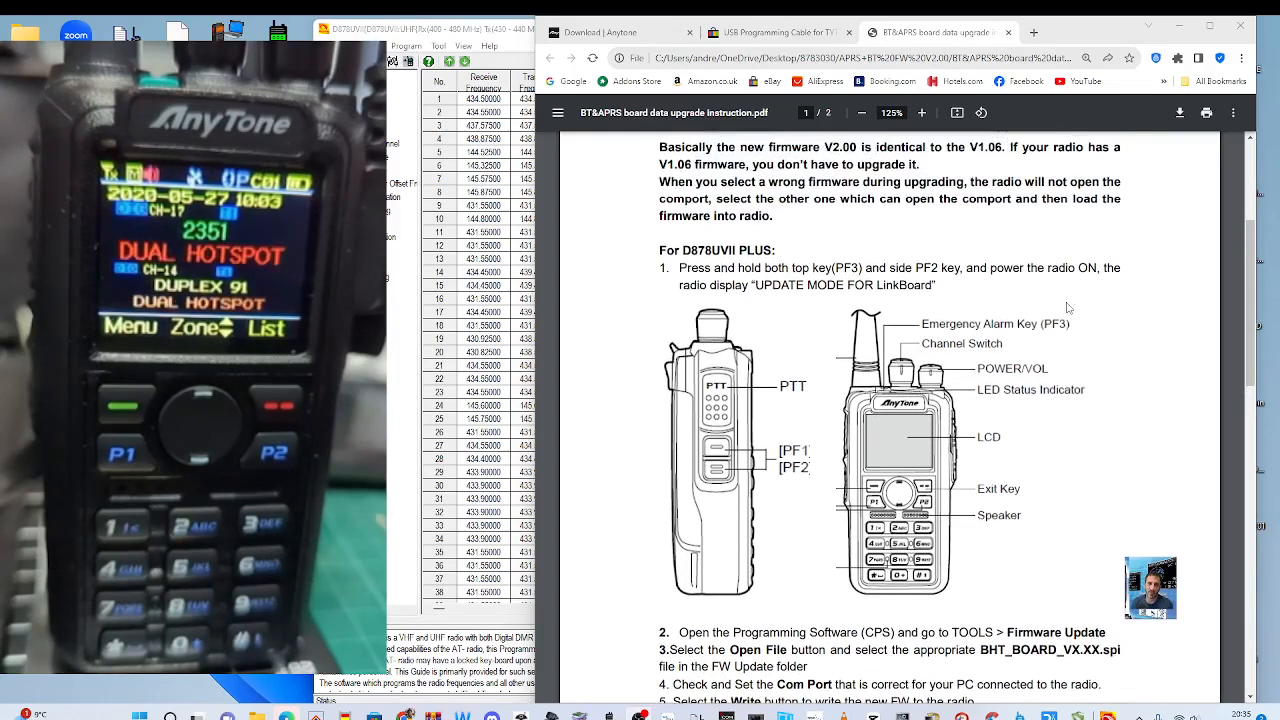
{"action": "scroll", "coordinate": [1068, 307], "scroll_direction": "down", "scroll_amount": 1}
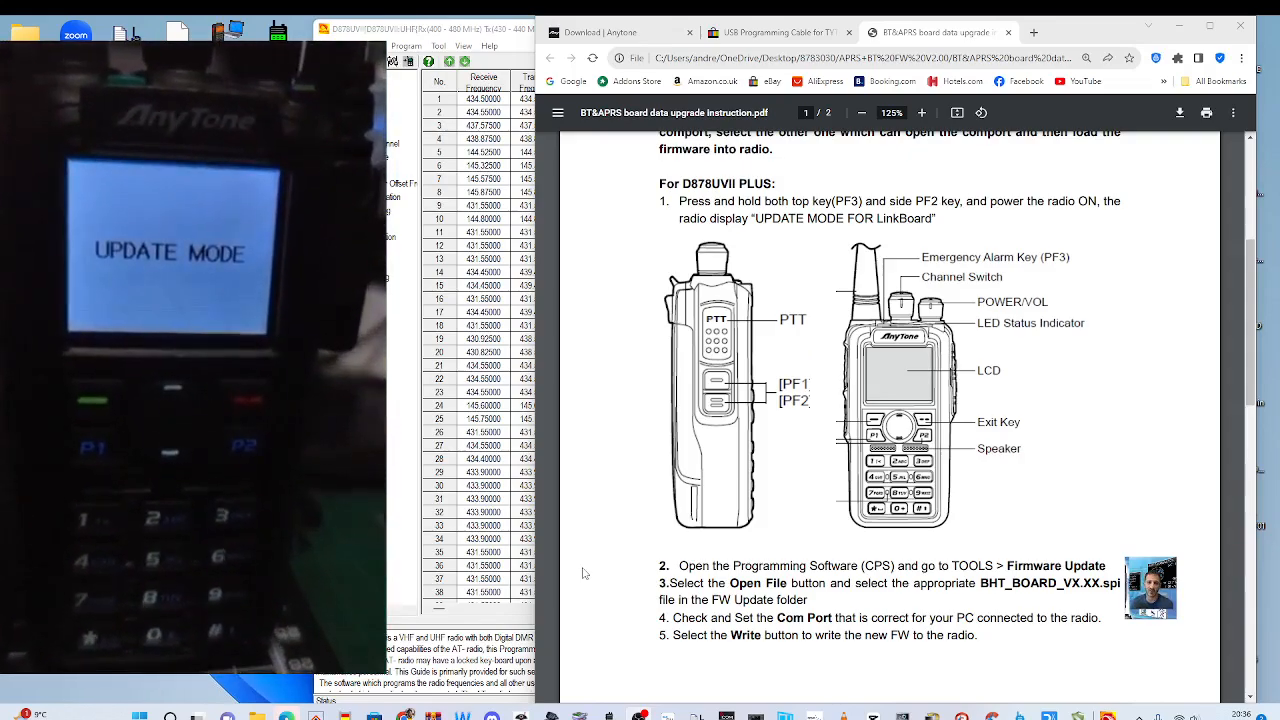
{"action": "scroll", "coordinate": [545, 587], "scroll_direction": "down", "scroll_amount": 3}
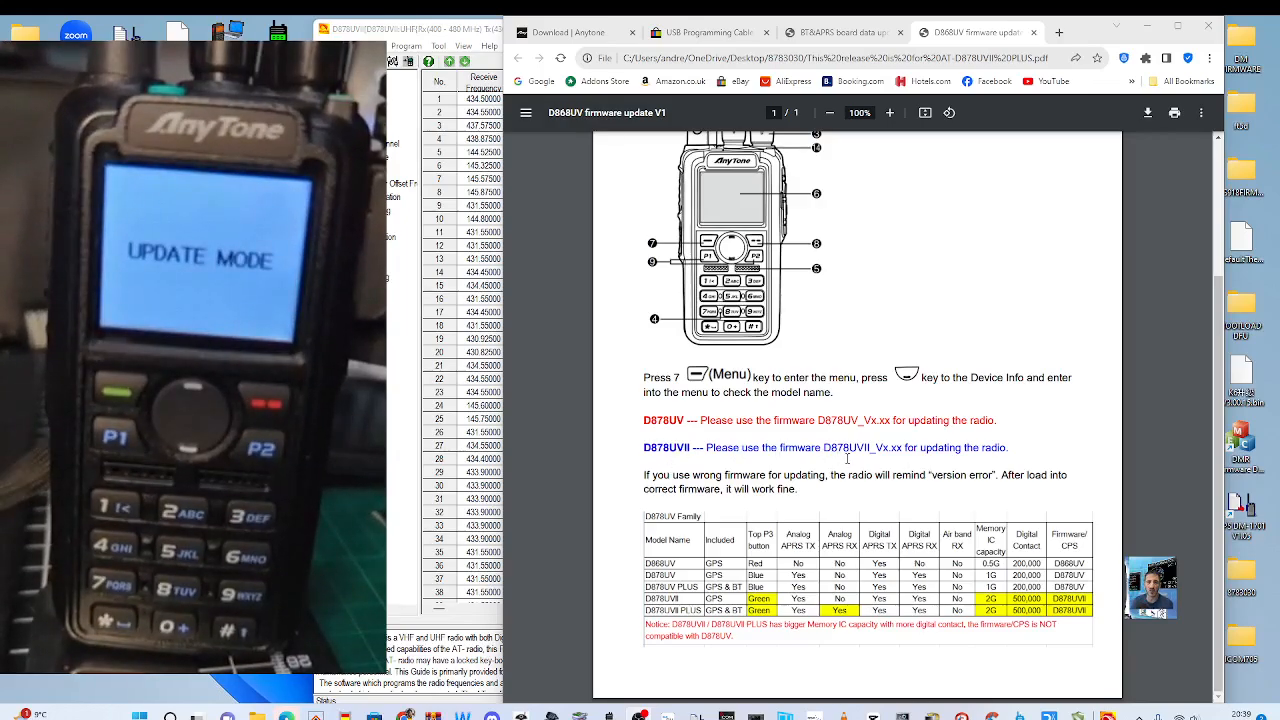
Reopen the 8783030 folder, compare the H and M board firmware files in APRS+BT FW V2.00, and close the folder window
{"action": "double_click", "coordinate": [1242, 575]}
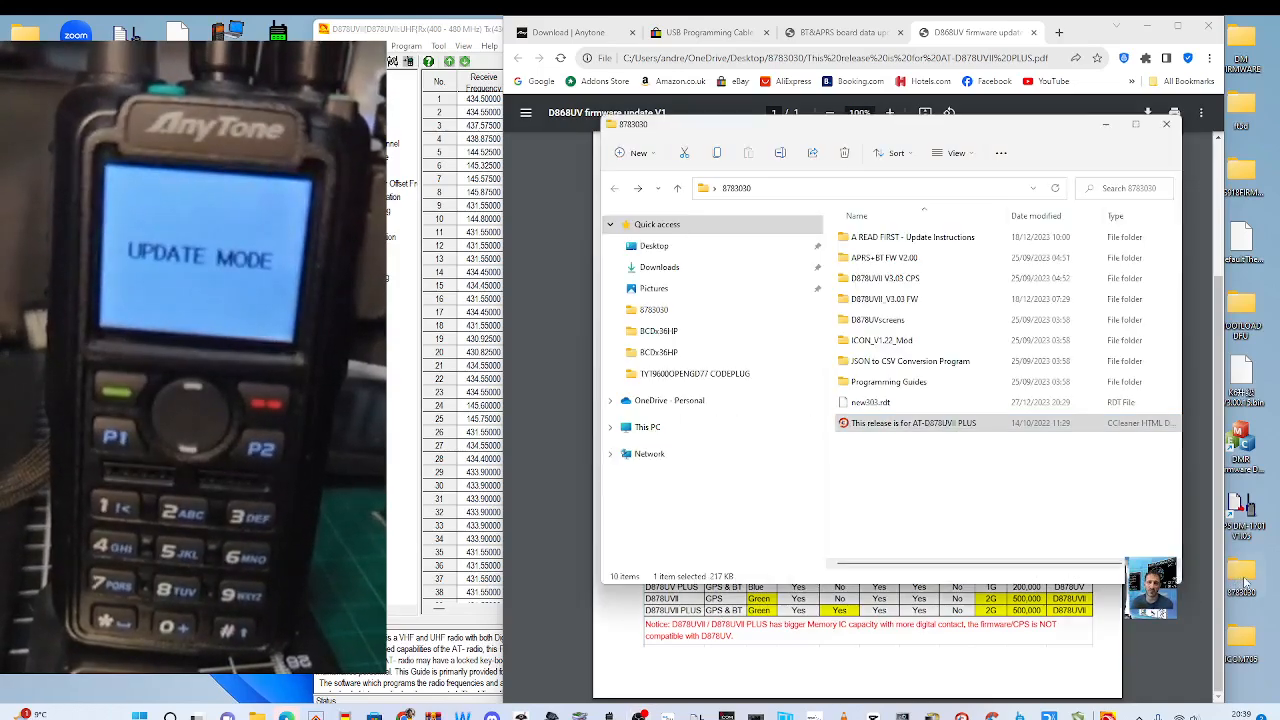
{"action": "double_click", "coordinate": [898, 258]}
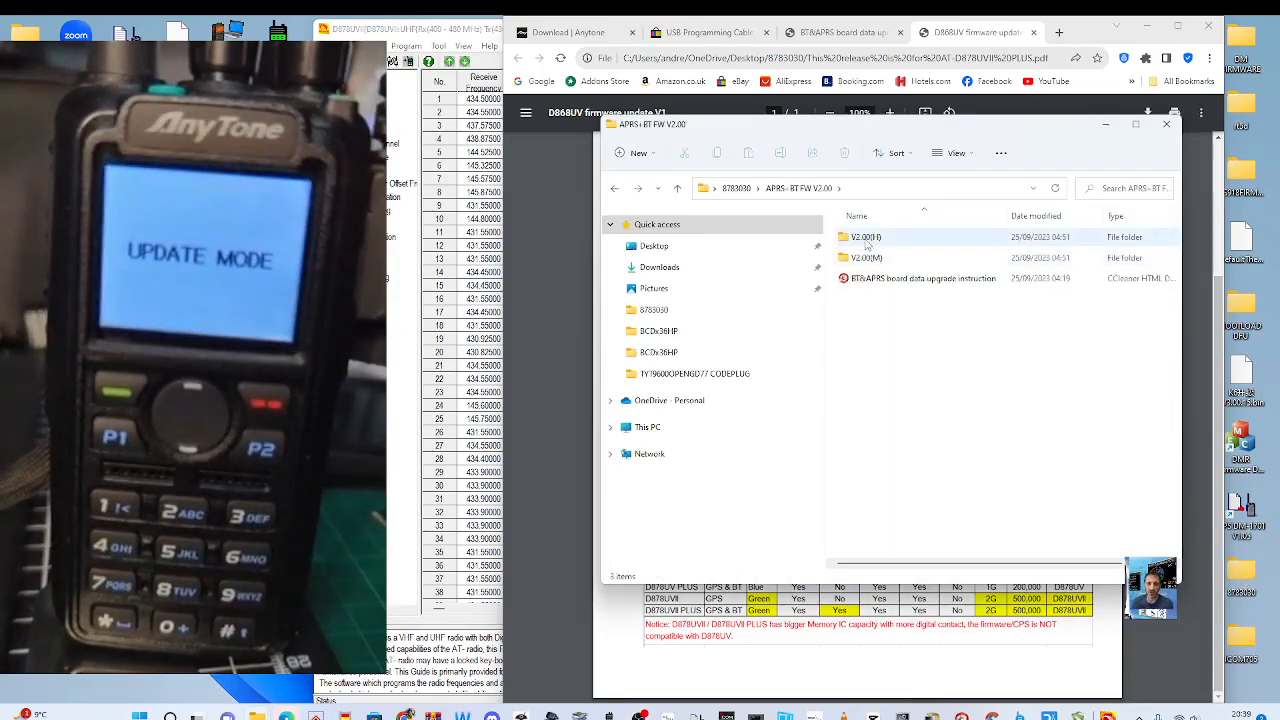
{"action": "double_click", "coordinate": [866, 238]}
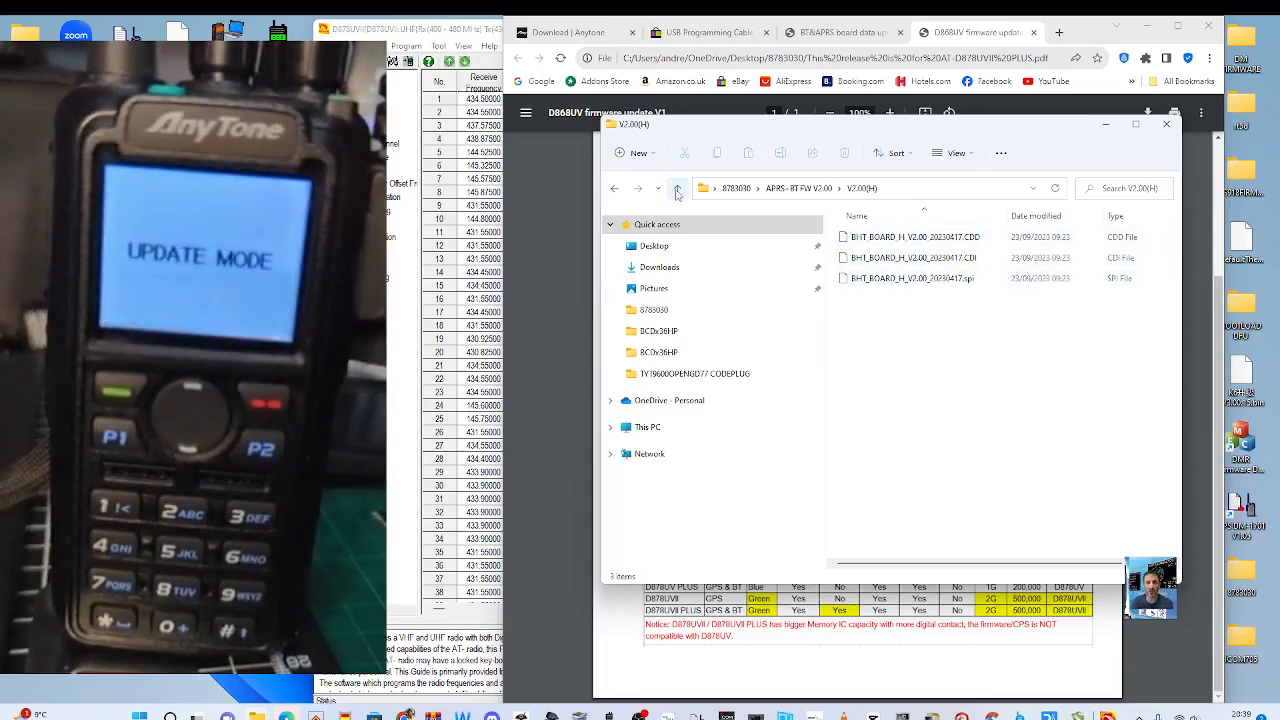
{"action": "left_click", "coordinate": [677, 190]}
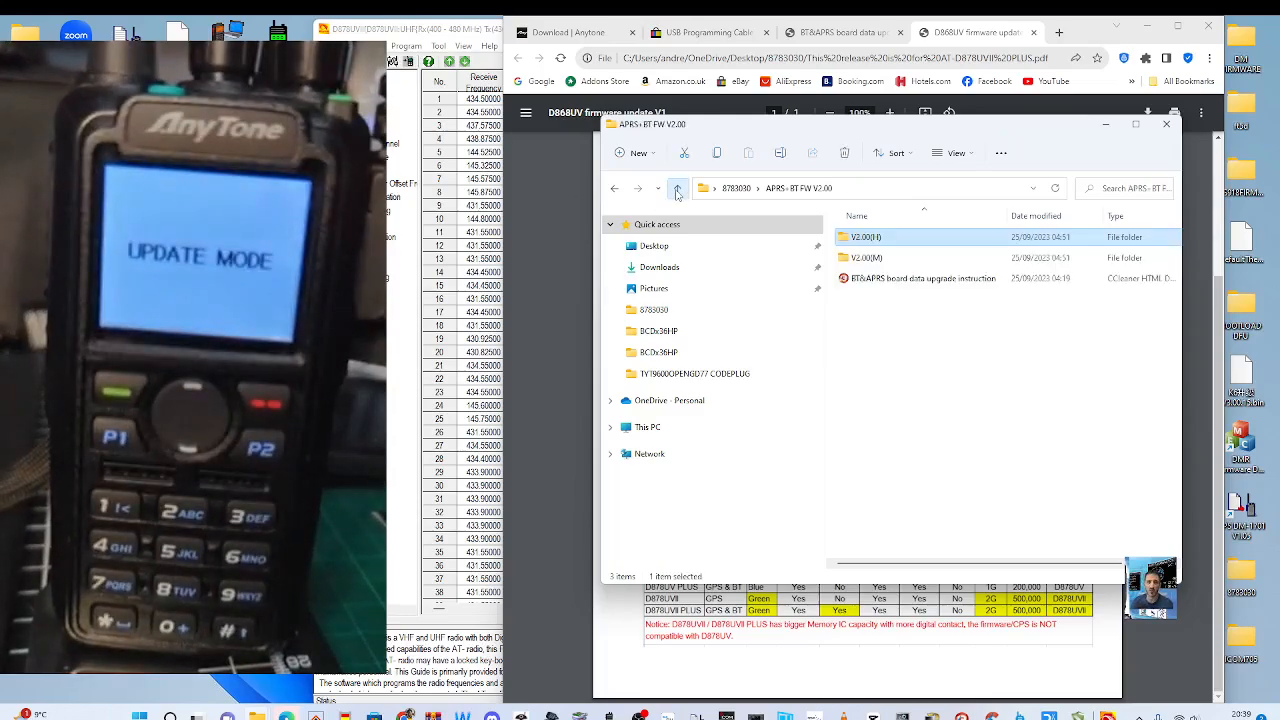
{"action": "double_click", "coordinate": [868, 258]}
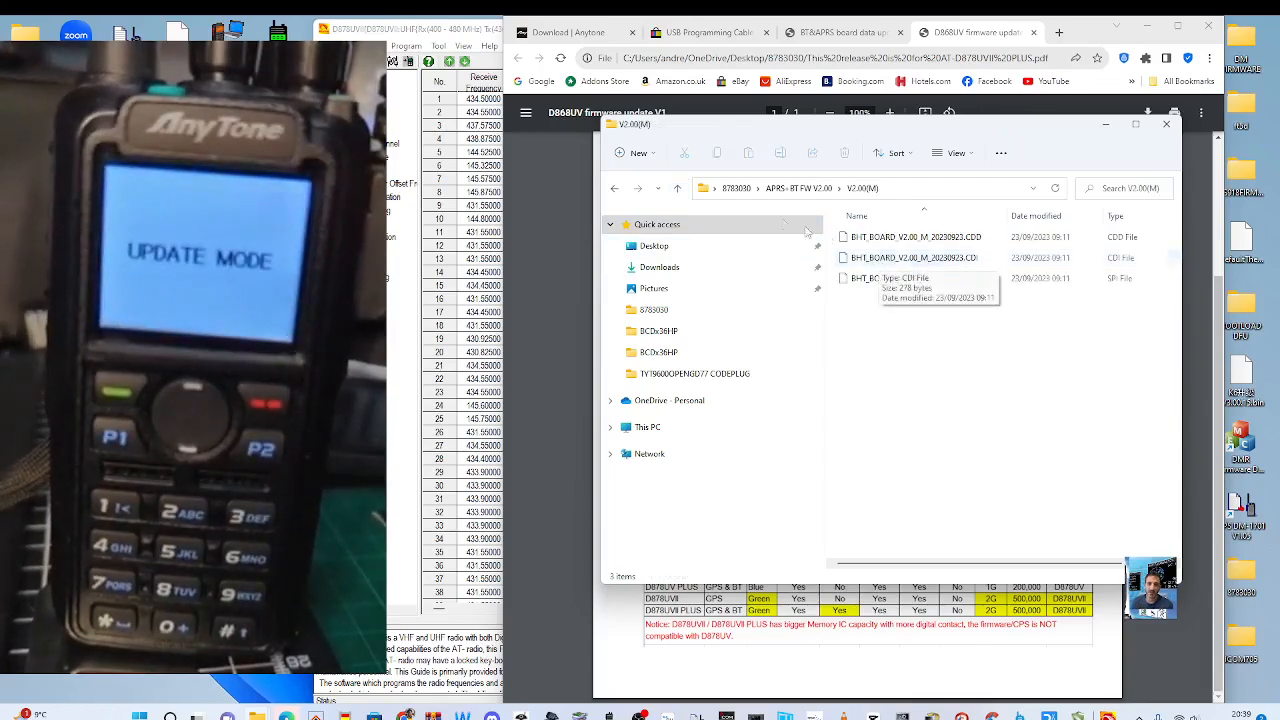
{"action": "left_click", "coordinate": [677, 190]}
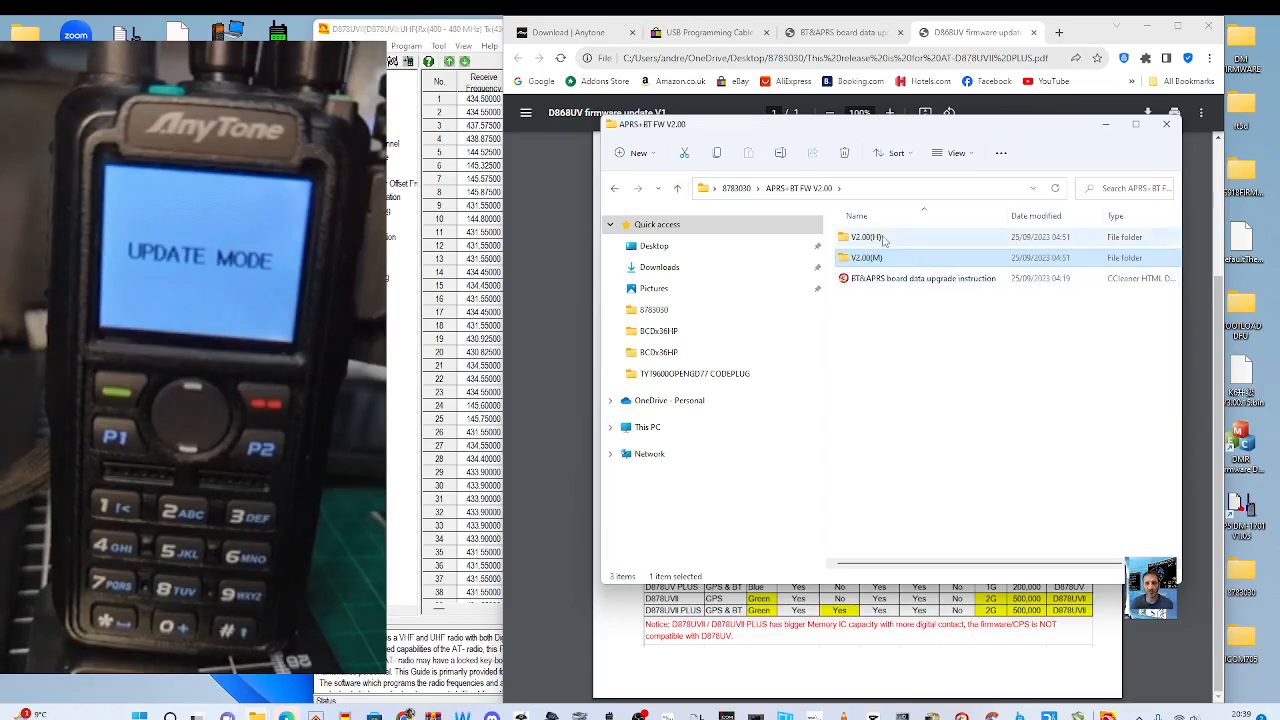
{"action": "left_click", "coordinate": [1167, 125]}
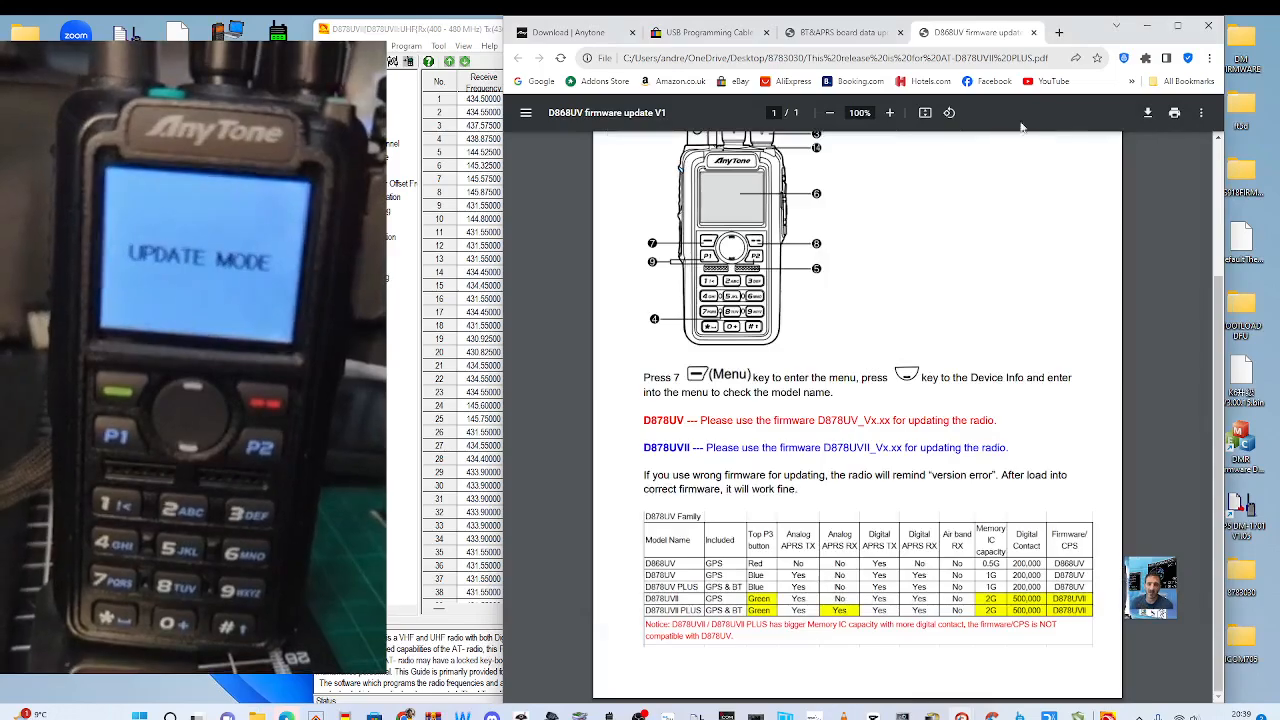
Review the firmware update steps for the D878UVII PLUS and D578UV models in the BT&APRS board instruction
{"action": "left_click", "coordinate": [1110, 715]}
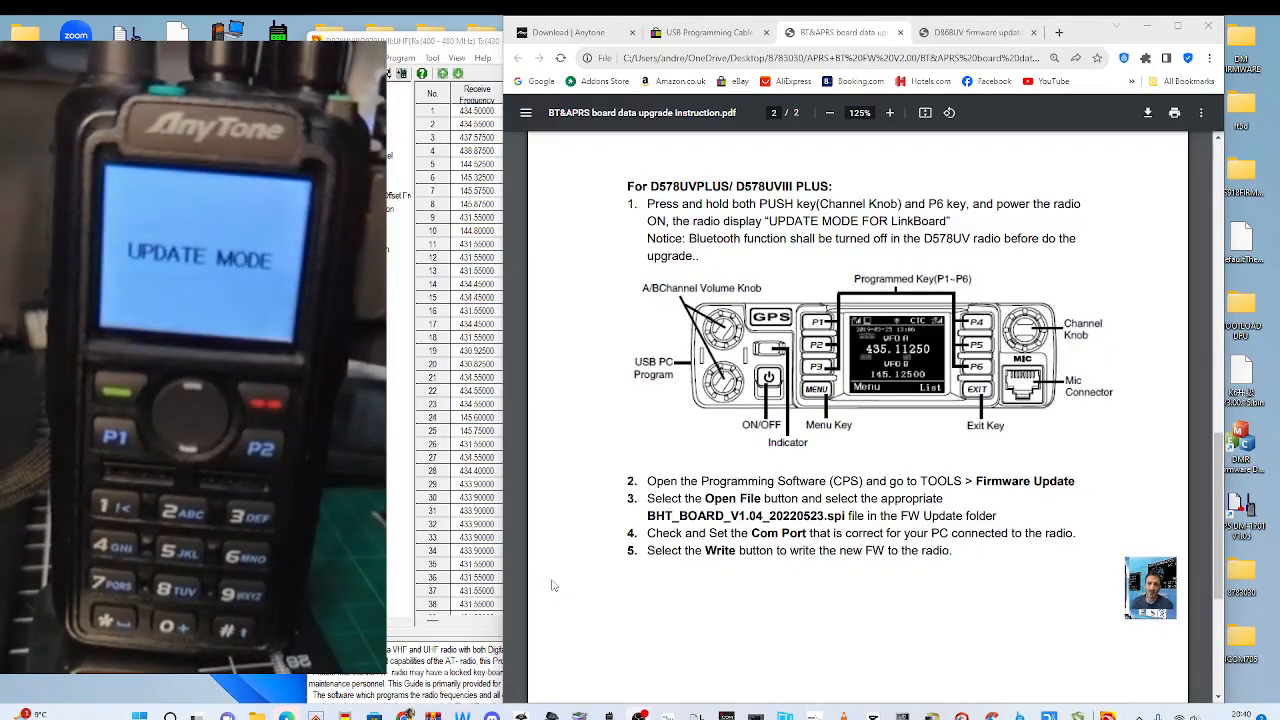
{"action": "scroll", "coordinate": [1097, 418], "scroll_direction": "up", "scroll_amount": 3}
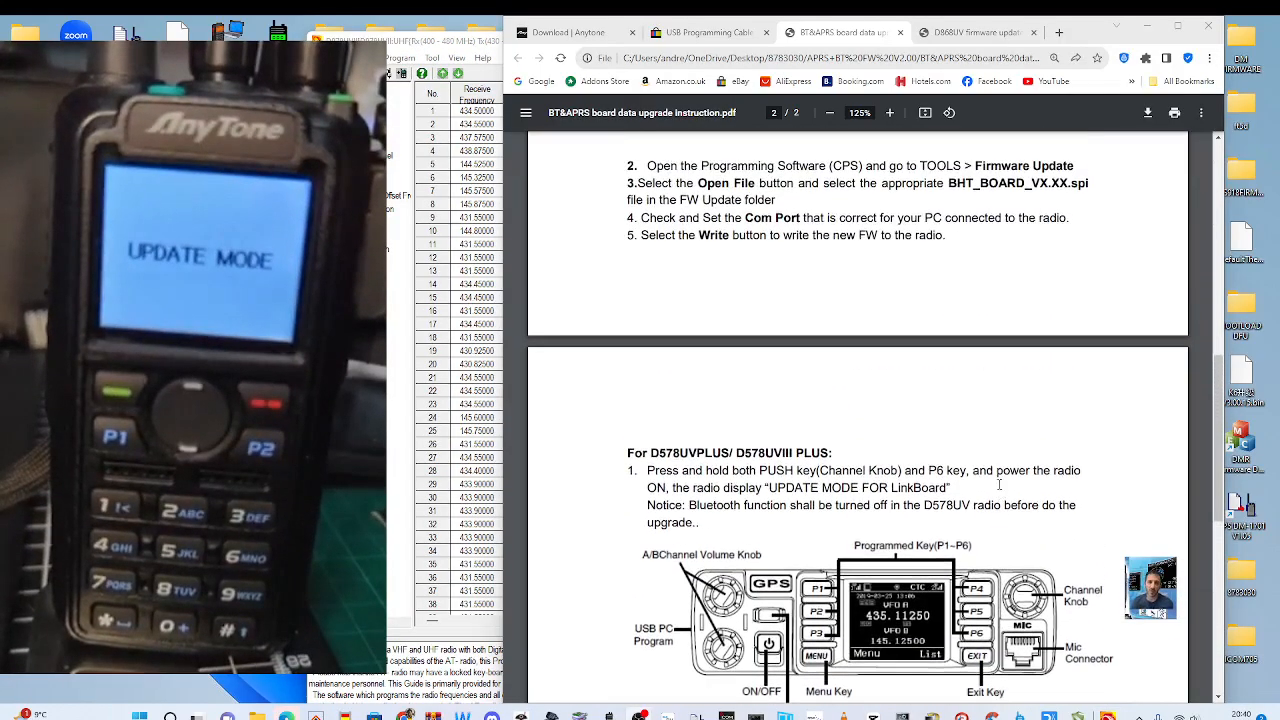
{"action": "scroll", "coordinate": [1090, 420], "scroll_direction": "down", "scroll_amount": 3}
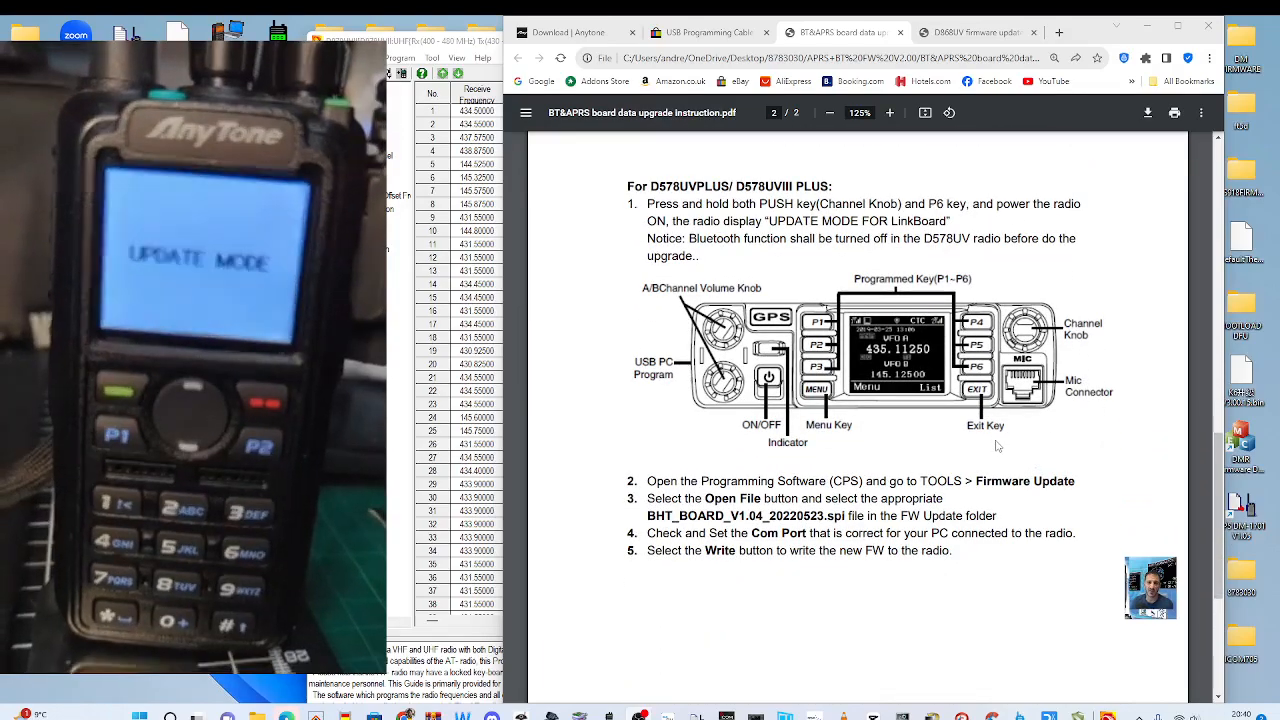
{"action": "scroll", "coordinate": [1000, 447], "scroll_direction": "up", "scroll_amount": 3}
{"action": "scroll", "coordinate": [1042, 447], "scroll_direction": "up", "scroll_amount": 5}
{"action": "scroll", "coordinate": [1043, 447], "scroll_direction": "down", "scroll_amount": 14}
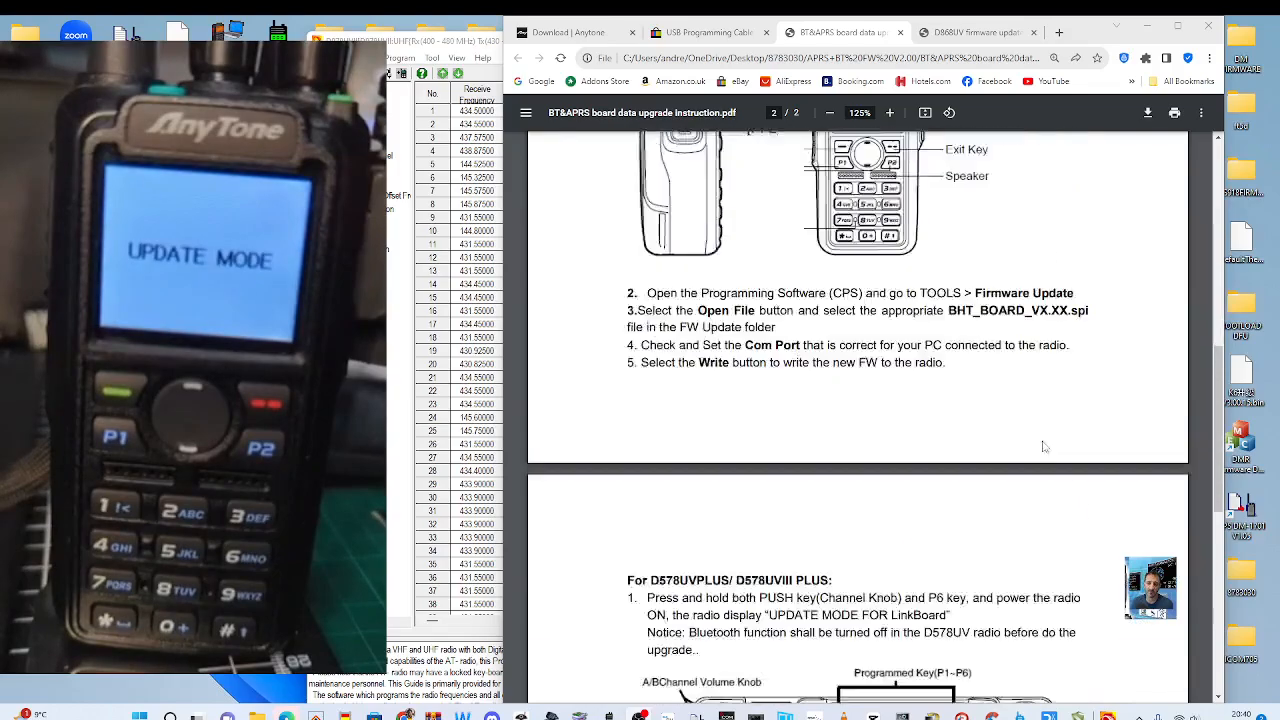
{"action": "scroll", "coordinate": [1043, 447], "scroll_direction": "up", "scroll_amount": 5}
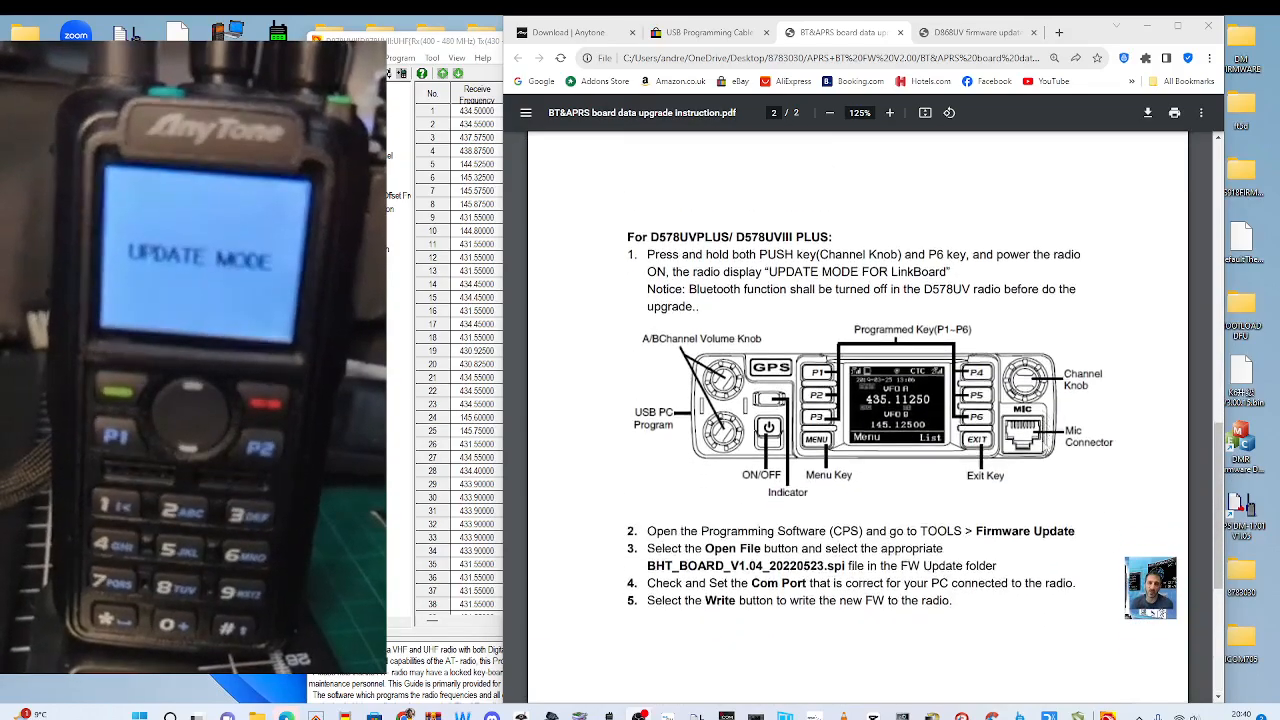
{"action": "scroll", "coordinate": [1043, 447], "scroll_direction": "down", "scroll_amount": 3}
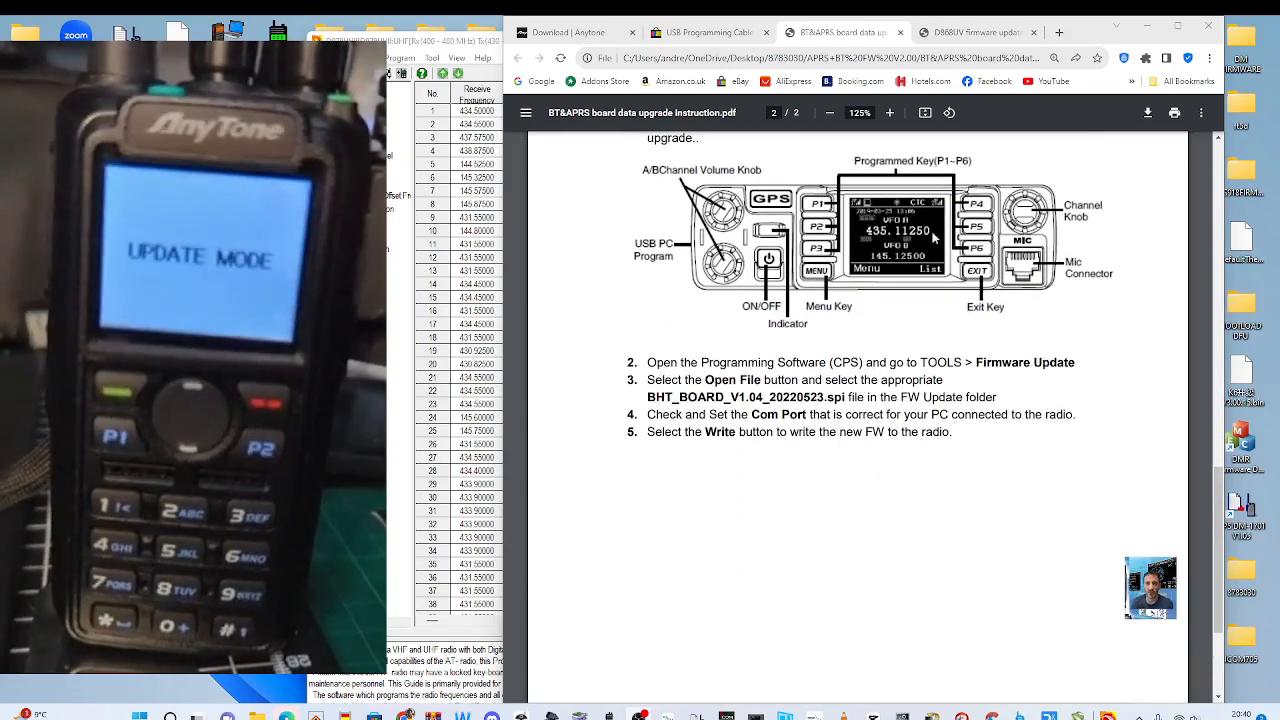
{"action": "scroll", "coordinate": [918, 272], "scroll_direction": "up", "scroll_amount": 5}
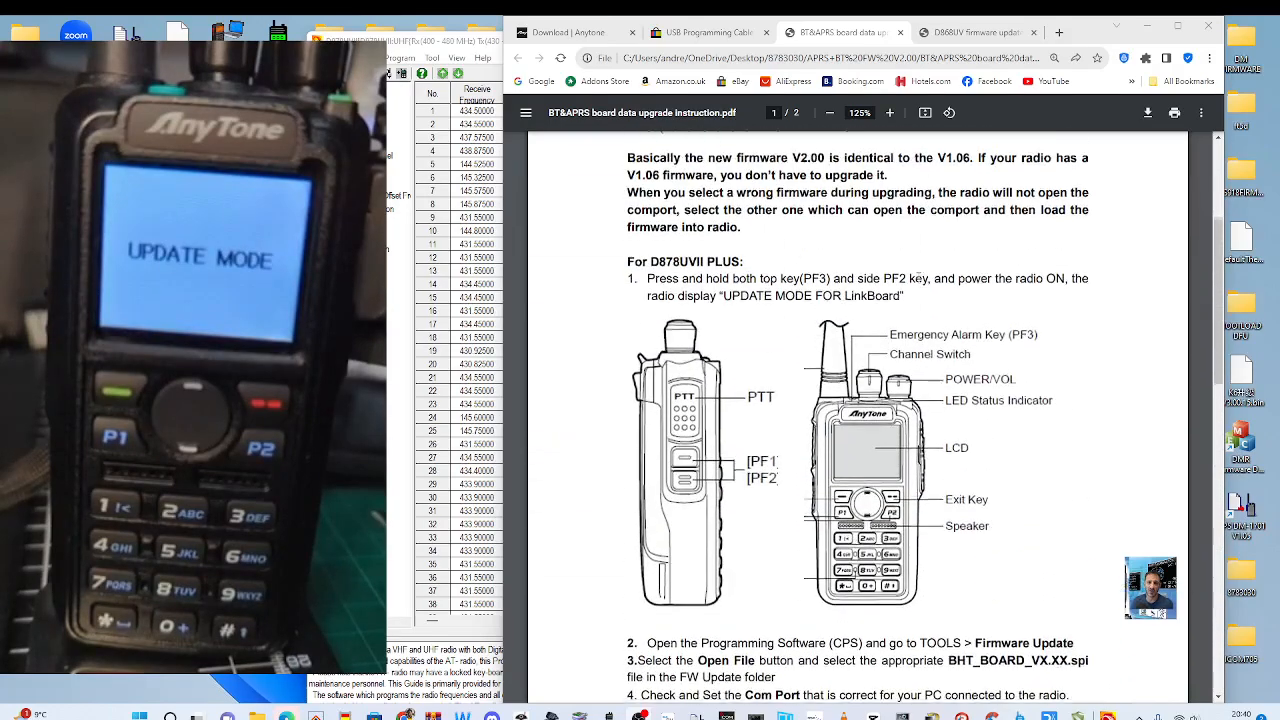
{"action": "scroll", "coordinate": [918, 272], "scroll_direction": "down", "scroll_amount": 5}
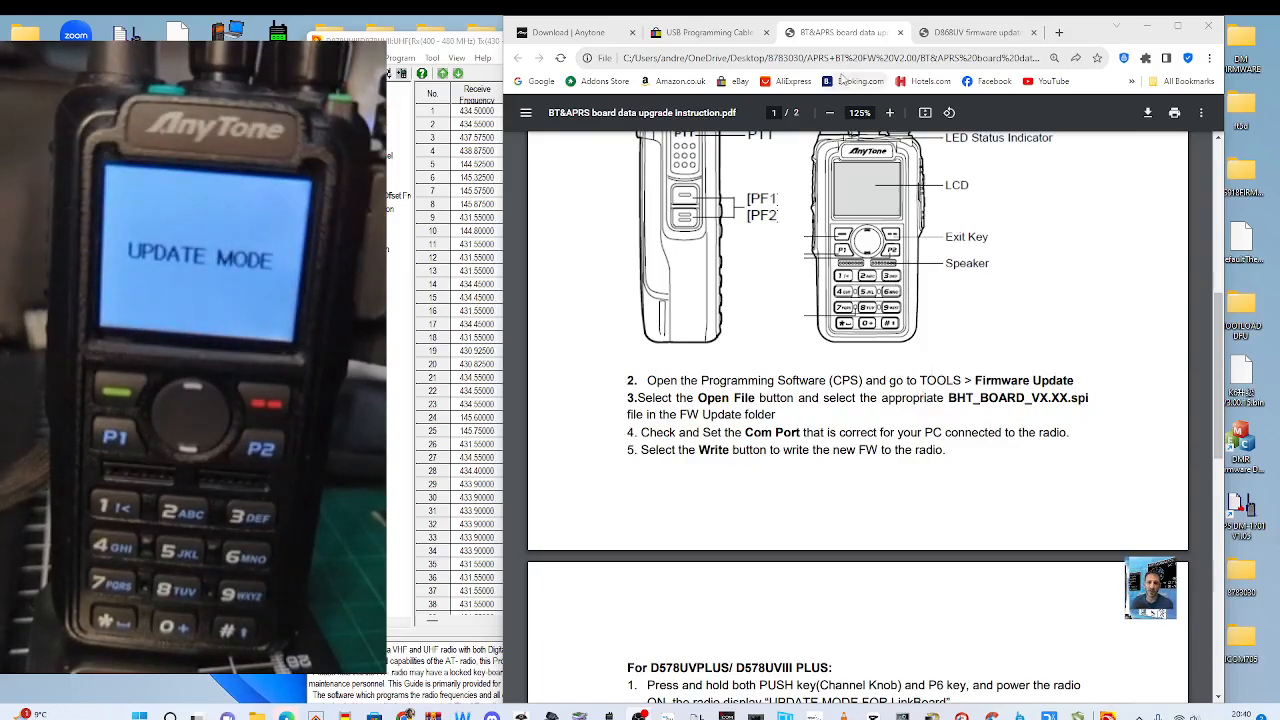
Switch to the D878UVII programming software and open its firmware and icon update tool
{"action": "left_click", "coordinate": [1108, 715]}
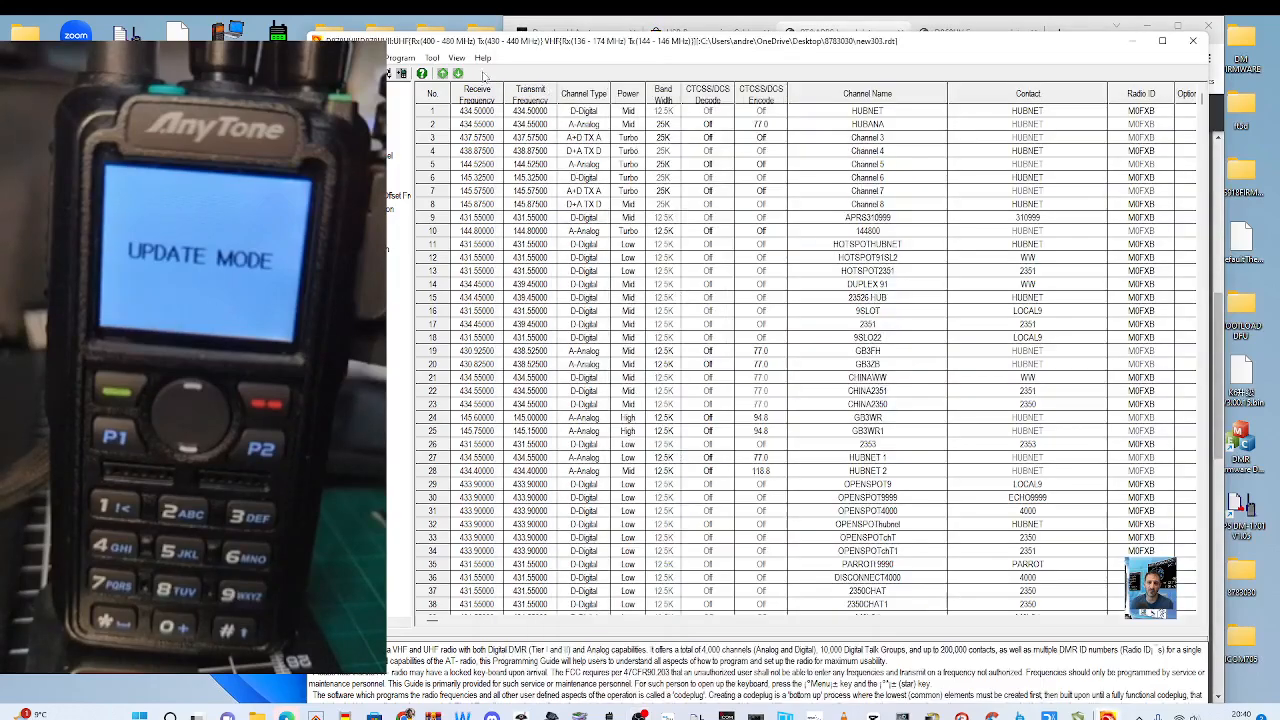
{"action": "left_click", "coordinate": [433, 59]}
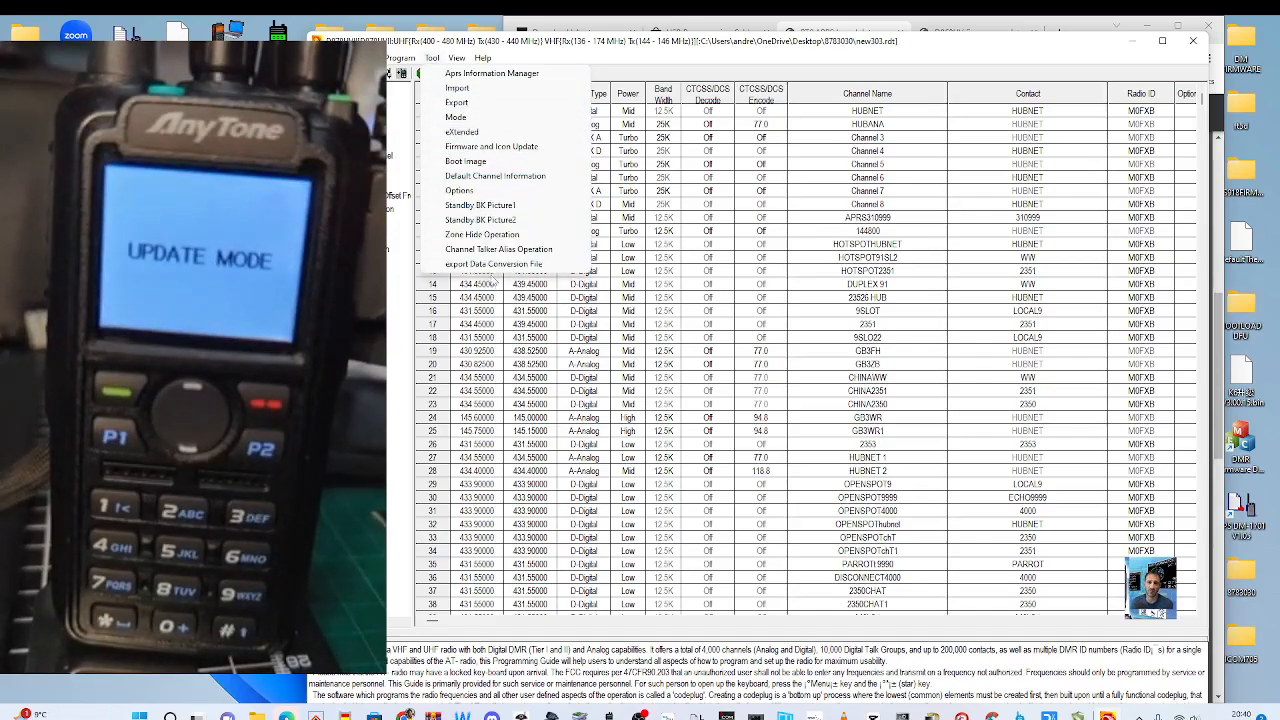
{"action": "left_click", "coordinate": [482, 150]}
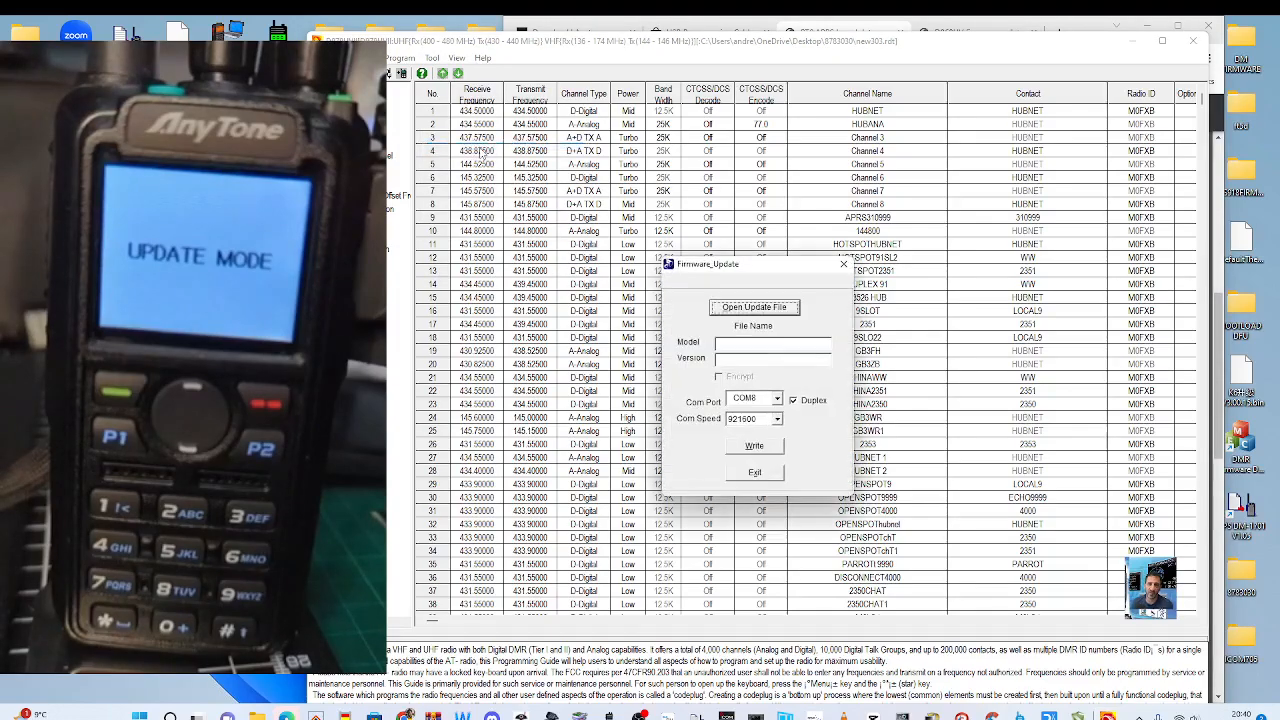
Load BHT_BOARD_H_V2.00_20230417.spi from the V2.00(H) folder of APRS+BT FW V2.00 as the update file
{"action": "left_click", "coordinate": [749, 311]}
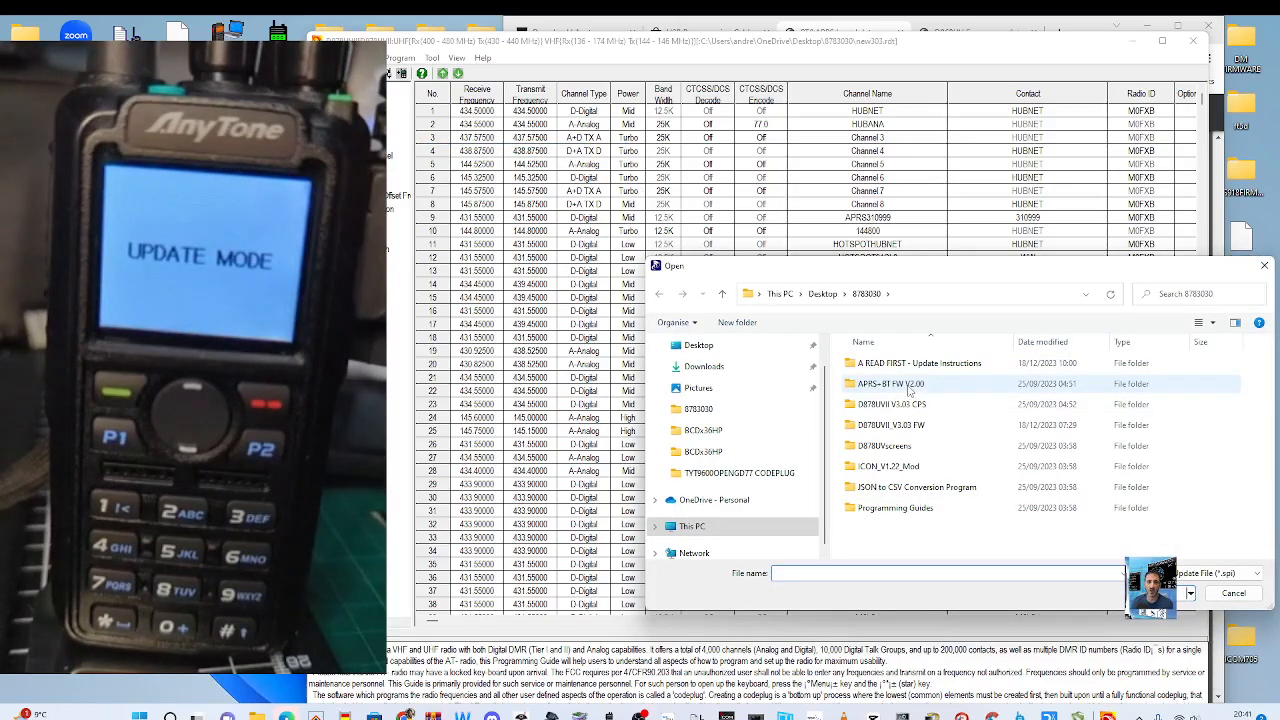
{"action": "double_click", "coordinate": [889, 384]}
{"action": "left_click", "coordinate": [878, 366]}
{"action": "double_click", "coordinate": [872, 364]}
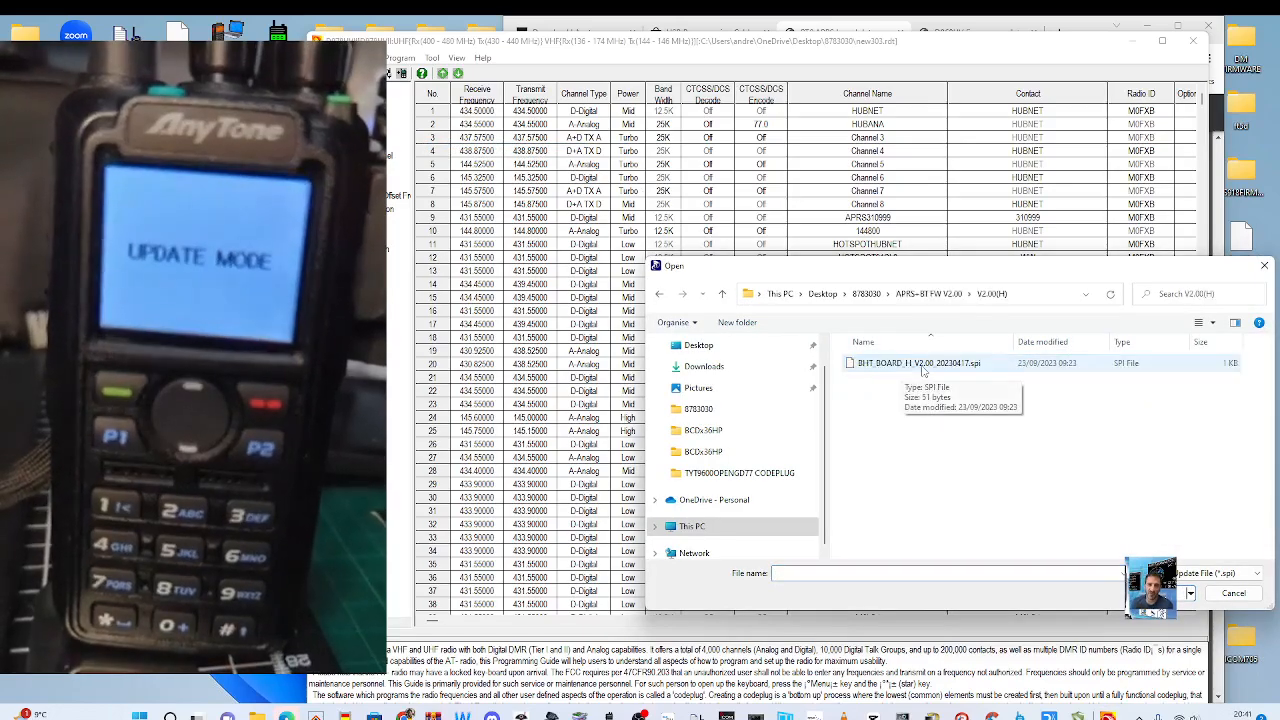
{"action": "double_click", "coordinate": [945, 366]}
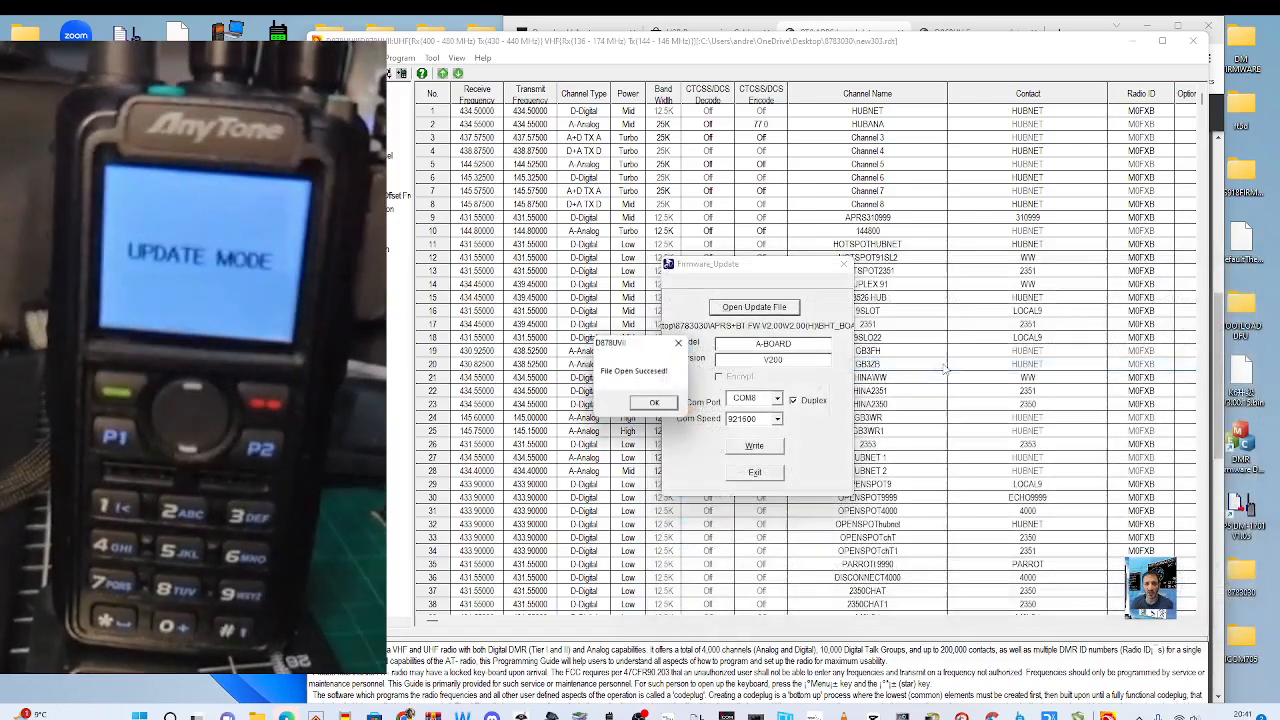
{"action": "left_click", "coordinate": [656, 406]}
Try to write the V2.00(H) board firmware to the radio, cancel the retry and close the update tool
{"action": "left_click", "coordinate": [755, 447]}
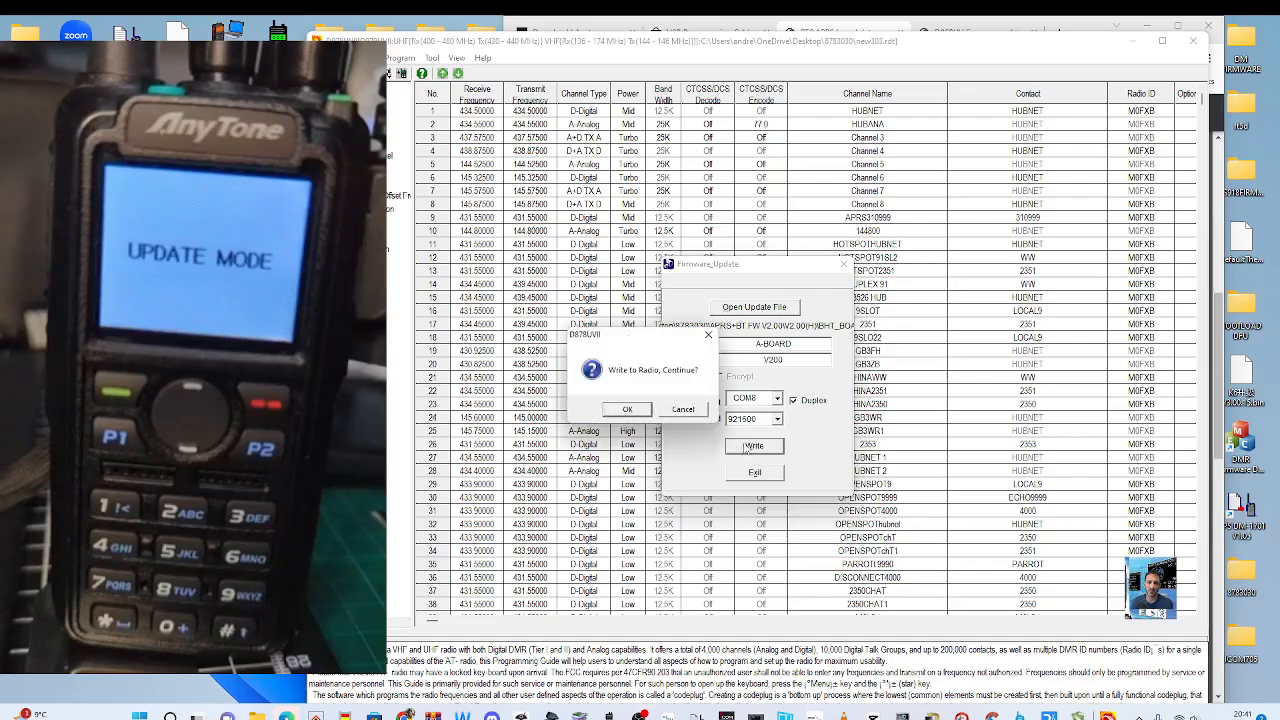
{"action": "key", "text": "Return"}
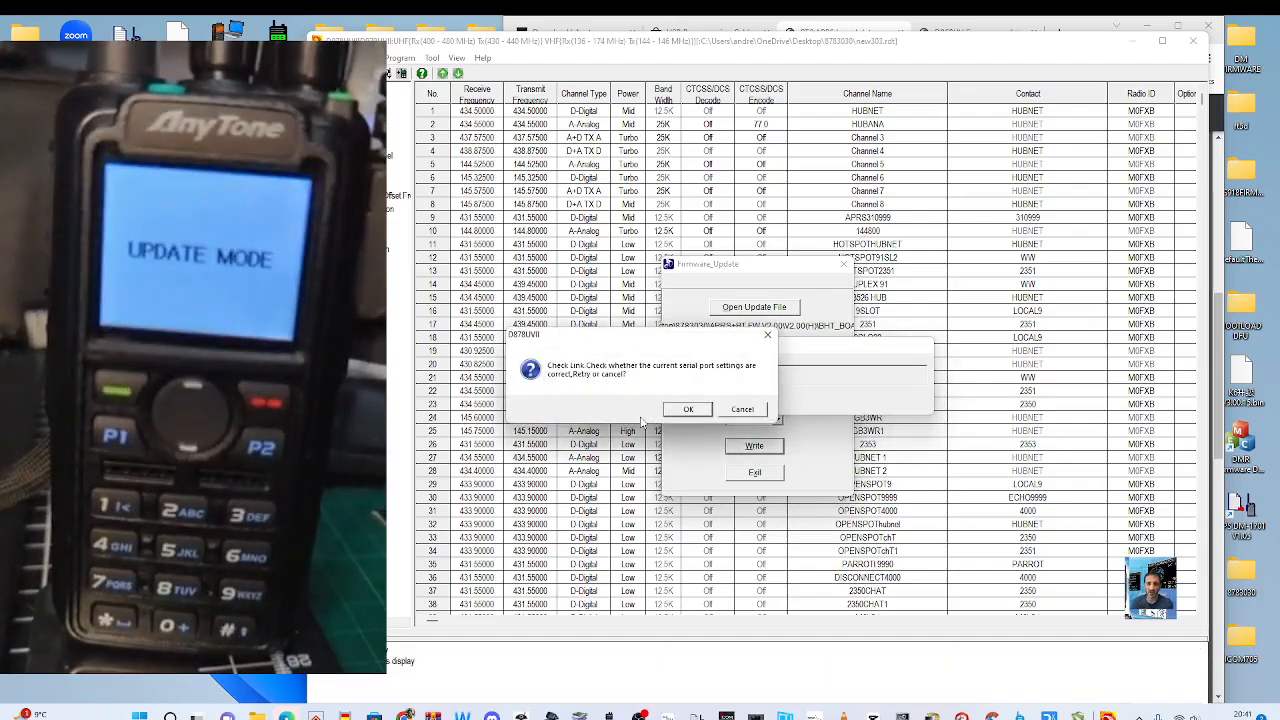
{"action": "left_click_drag", "start_coordinate": [673, 341], "coordinate": [771, 332]}
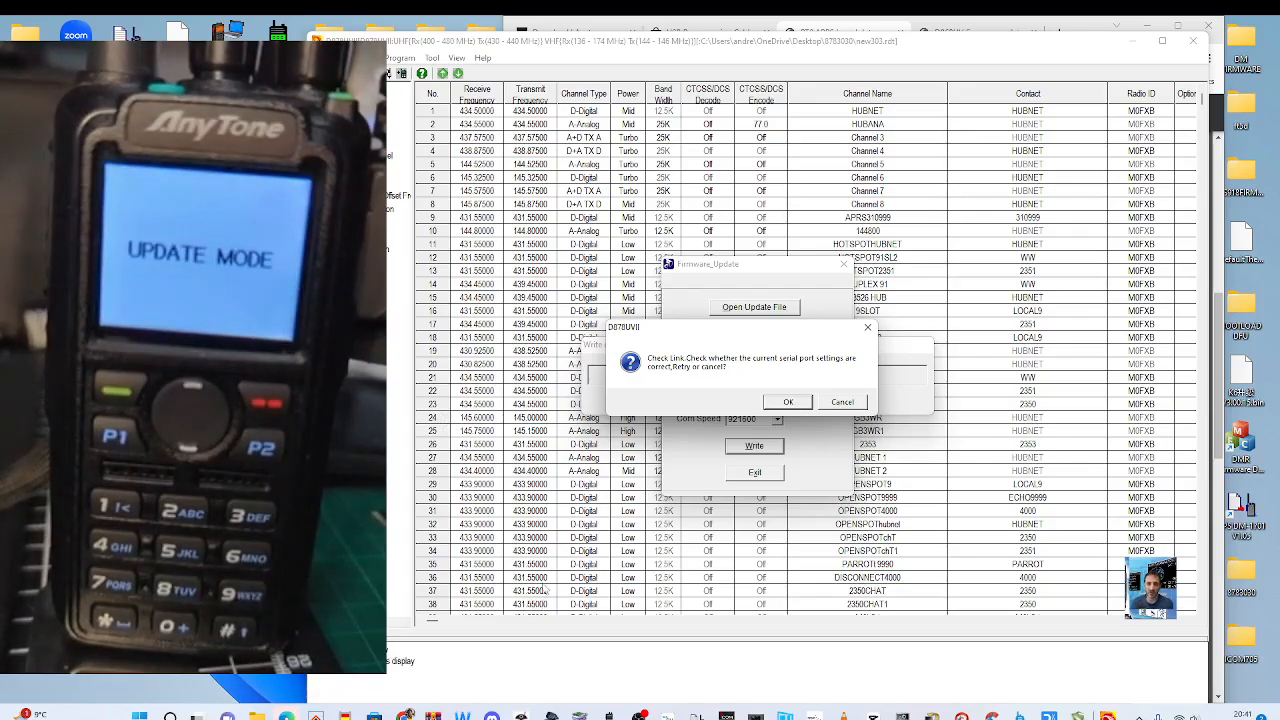
{"action": "key", "text": "Escape"}
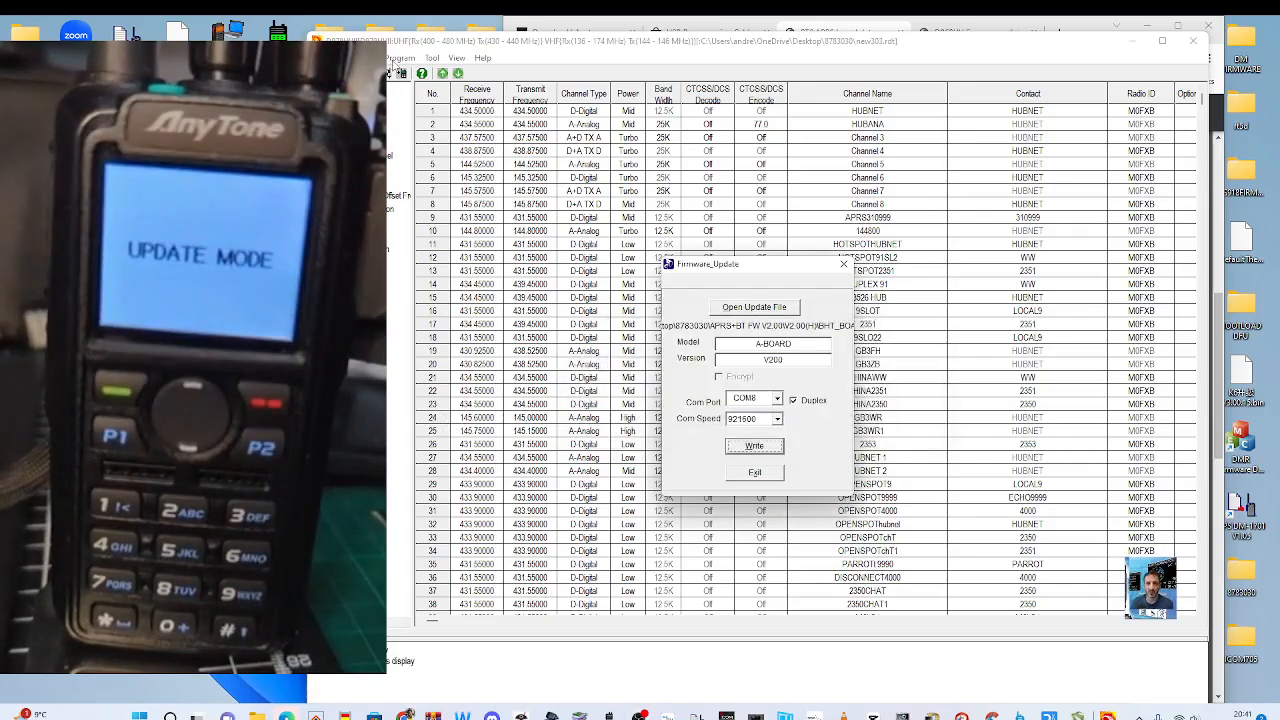
{"action": "left_click", "coordinate": [843, 264]}
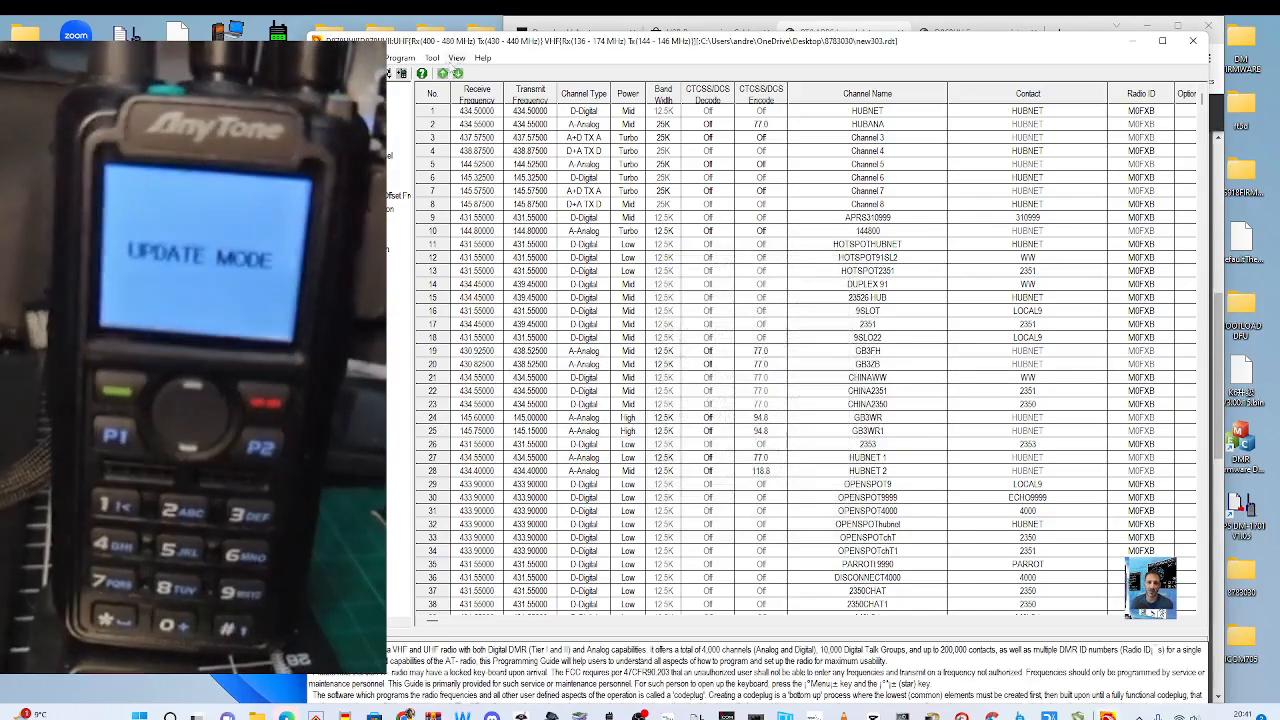
Check the communication port setting and confirm COM8
{"action": "left_click", "coordinate": [372, 58]}
{"action": "left_click", "coordinate": [398, 74]}
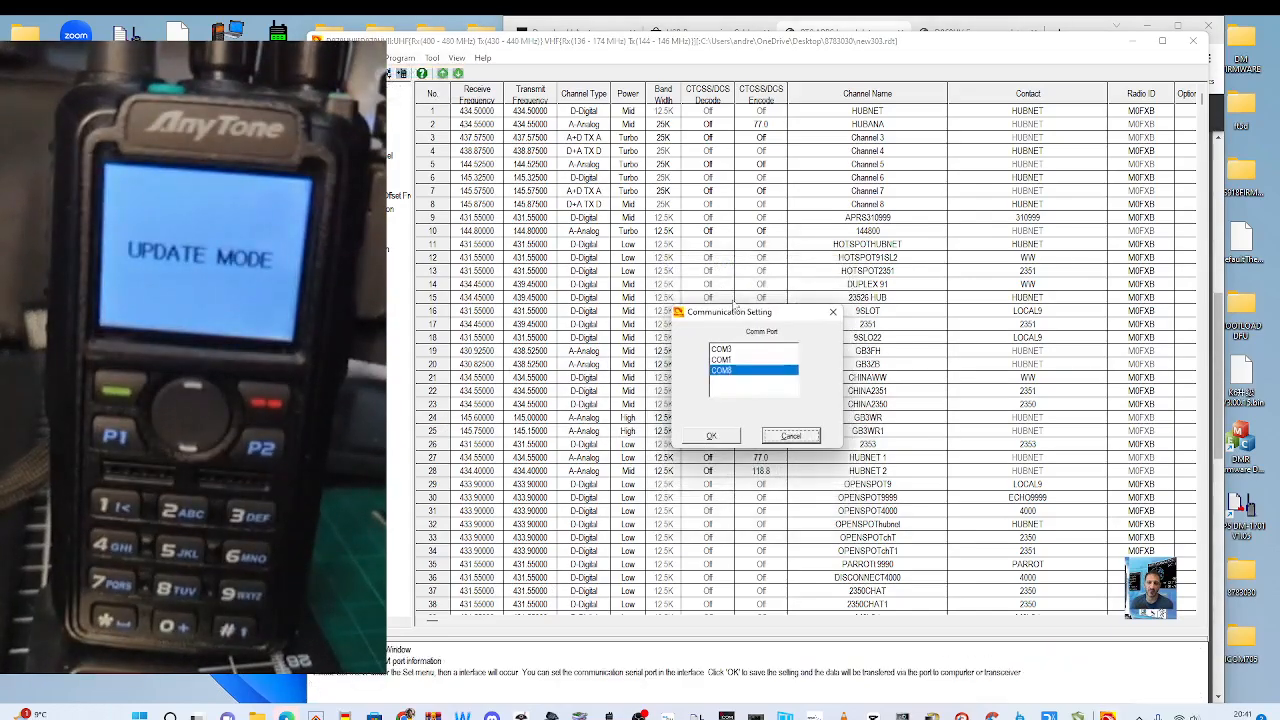
{"action": "left_click", "coordinate": [716, 435]}
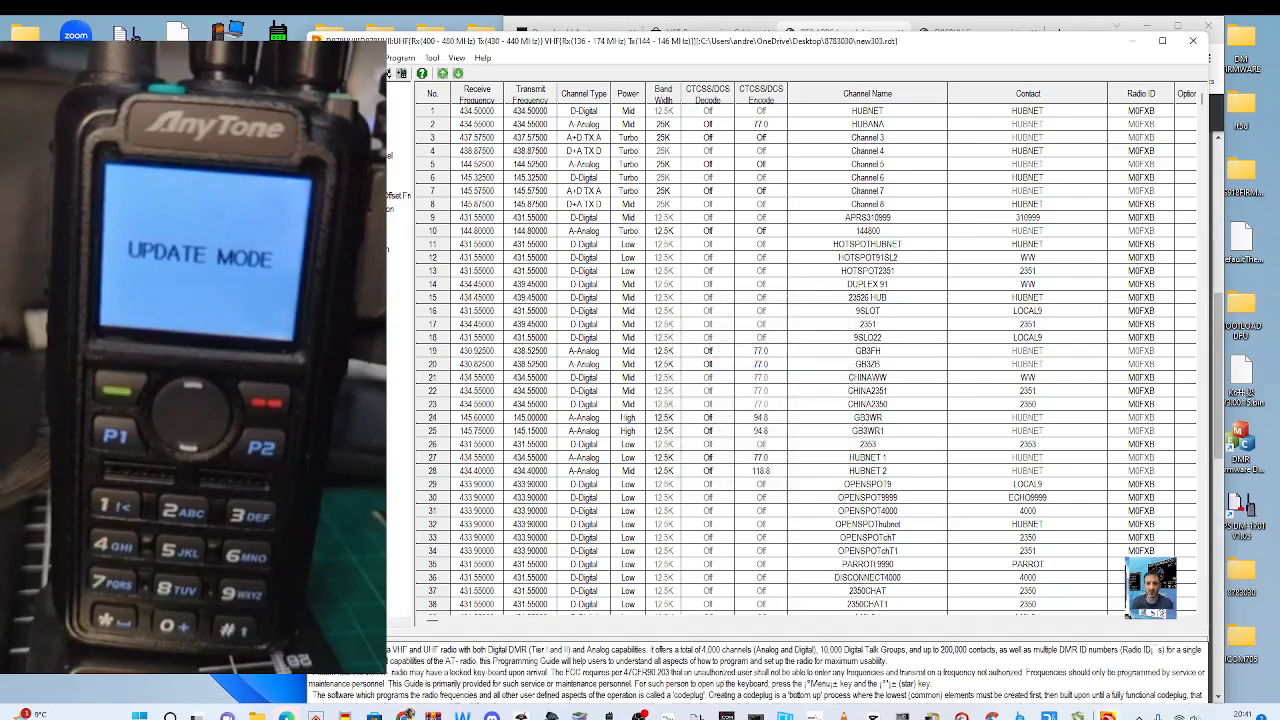
Reopen the firmware update tool and check that its com port is COM8
{"action": "left_click", "coordinate": [395, 62]}
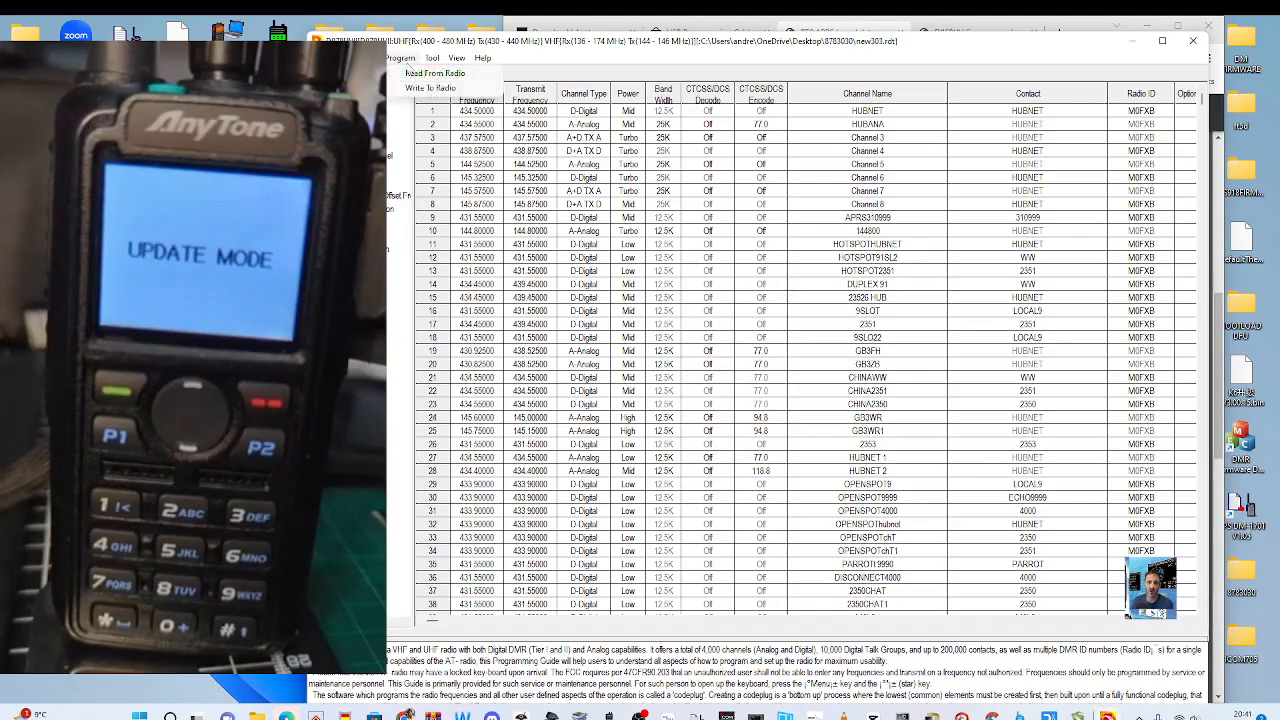
{"action": "mouse_move", "coordinate": [425, 62]}
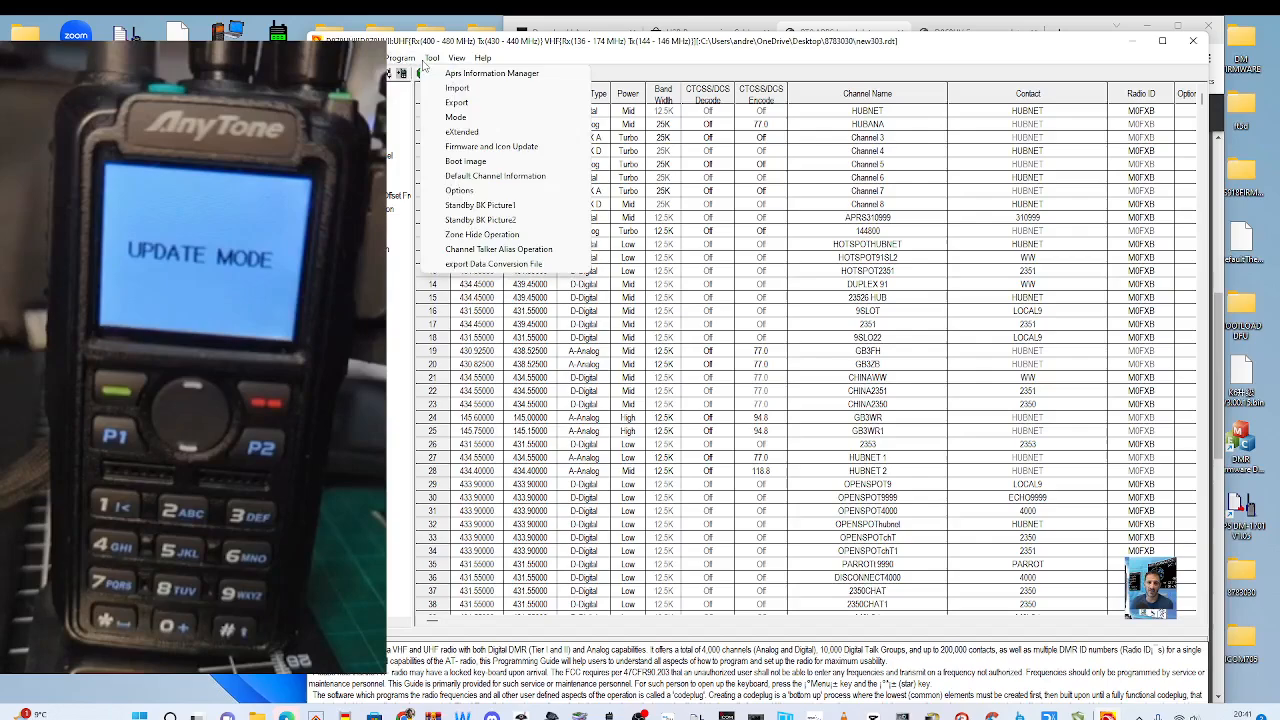
{"action": "left_click", "coordinate": [487, 150]}
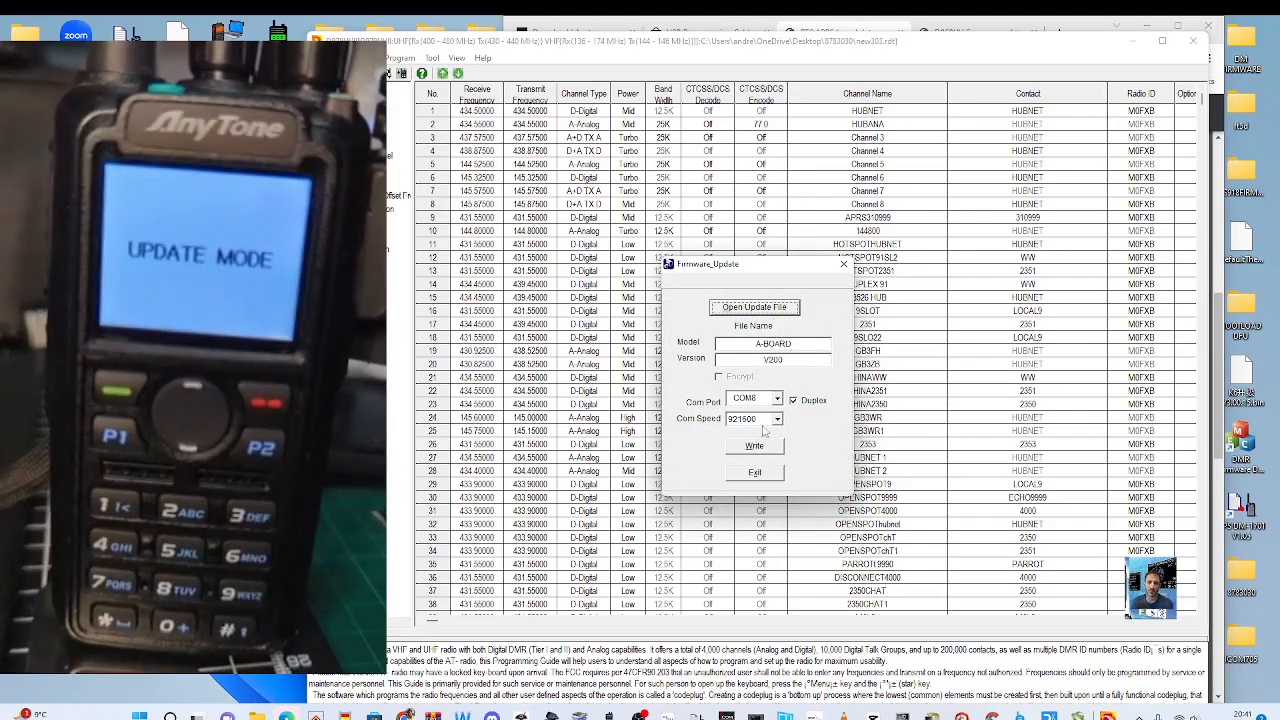
{"action": "left_click", "coordinate": [777, 398]}
{"action": "left_click", "coordinate": [777, 398]}
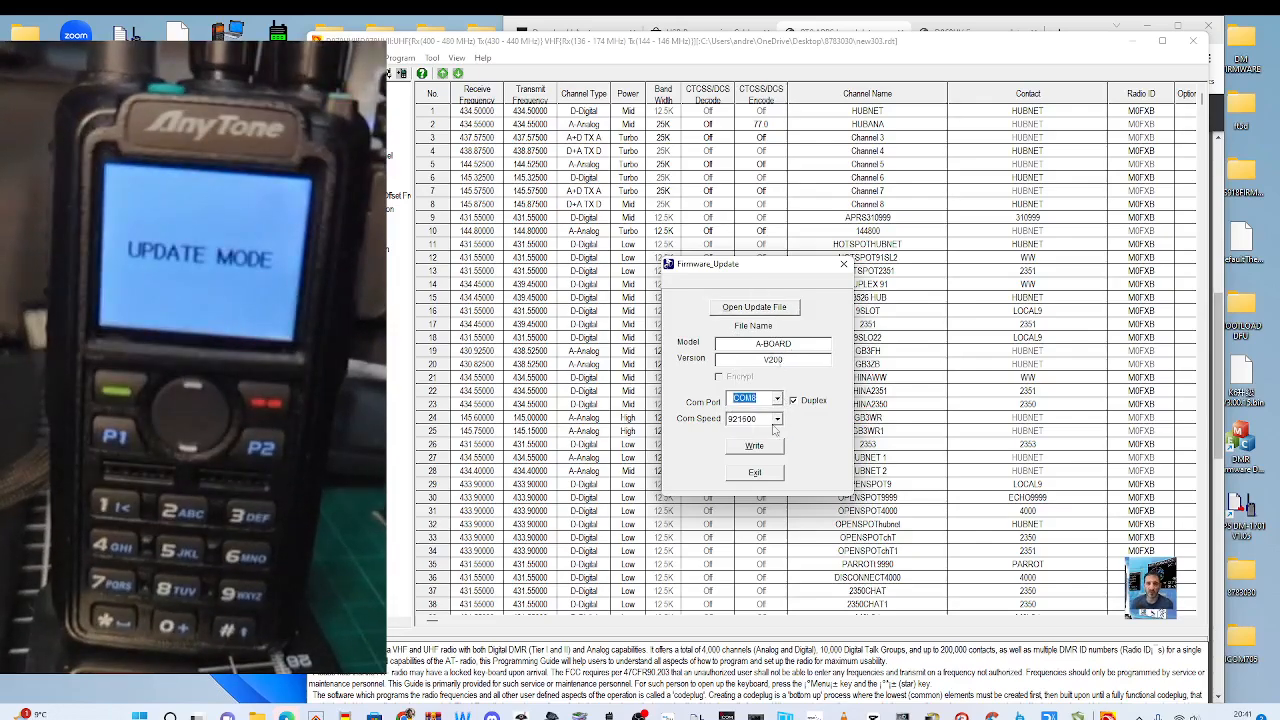
Try again to write the H board firmware to the radio over COM8
{"action": "left_click", "coordinate": [766, 447]}
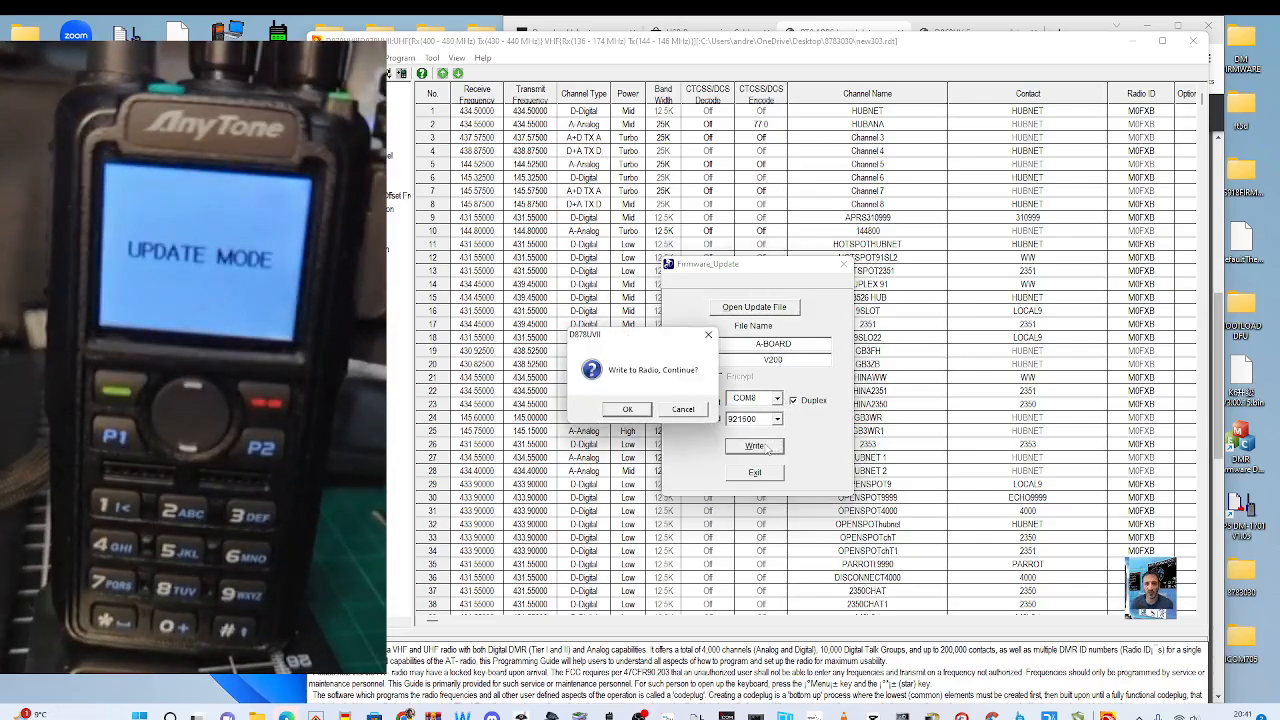
{"action": "left_click", "coordinate": [629, 410]}
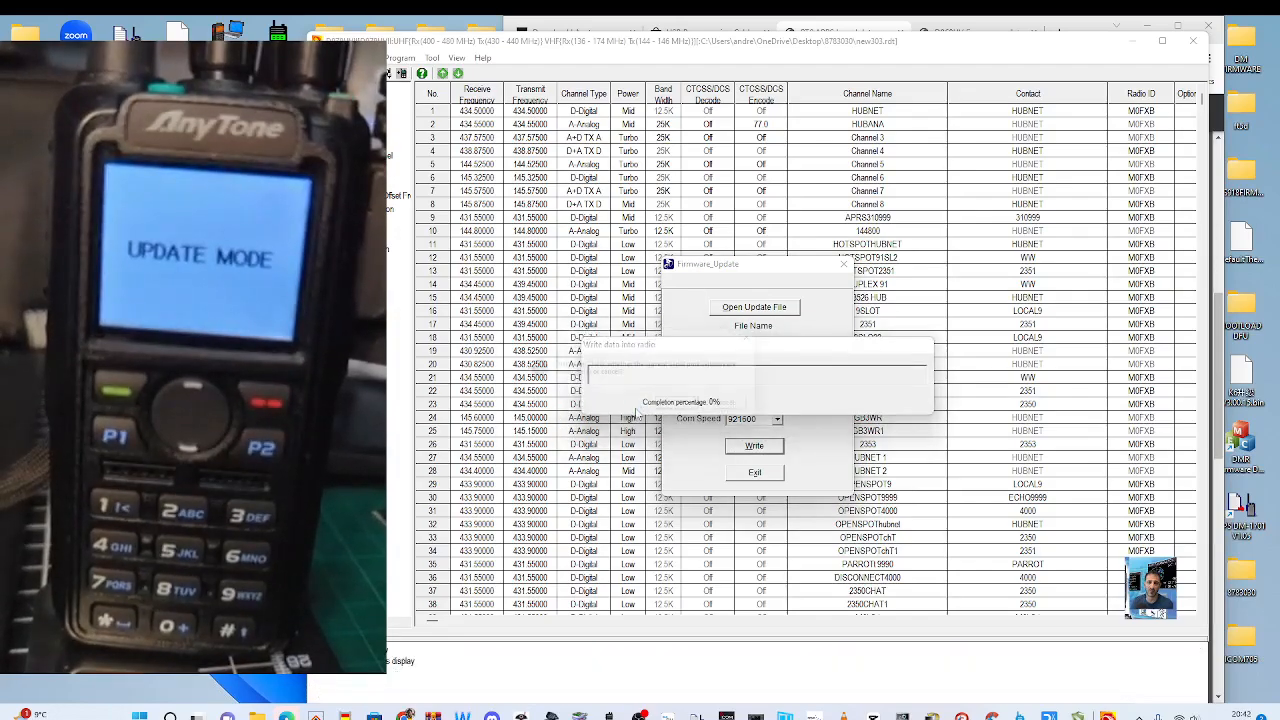
{"action": "left_click", "coordinate": [765, 337]}
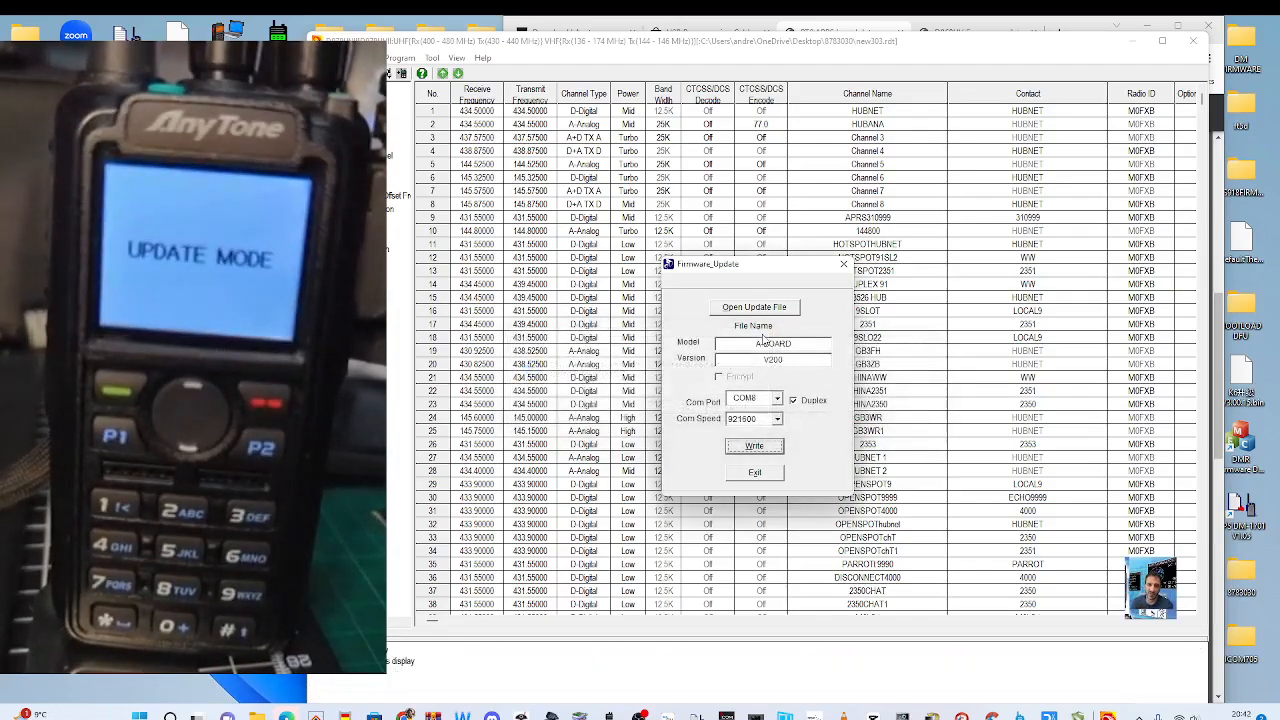
Load BHT_BOARD_V2.00_M_20230923.spi from the V2.00(M) folder as the update file
{"action": "left_click", "coordinate": [760, 308]}
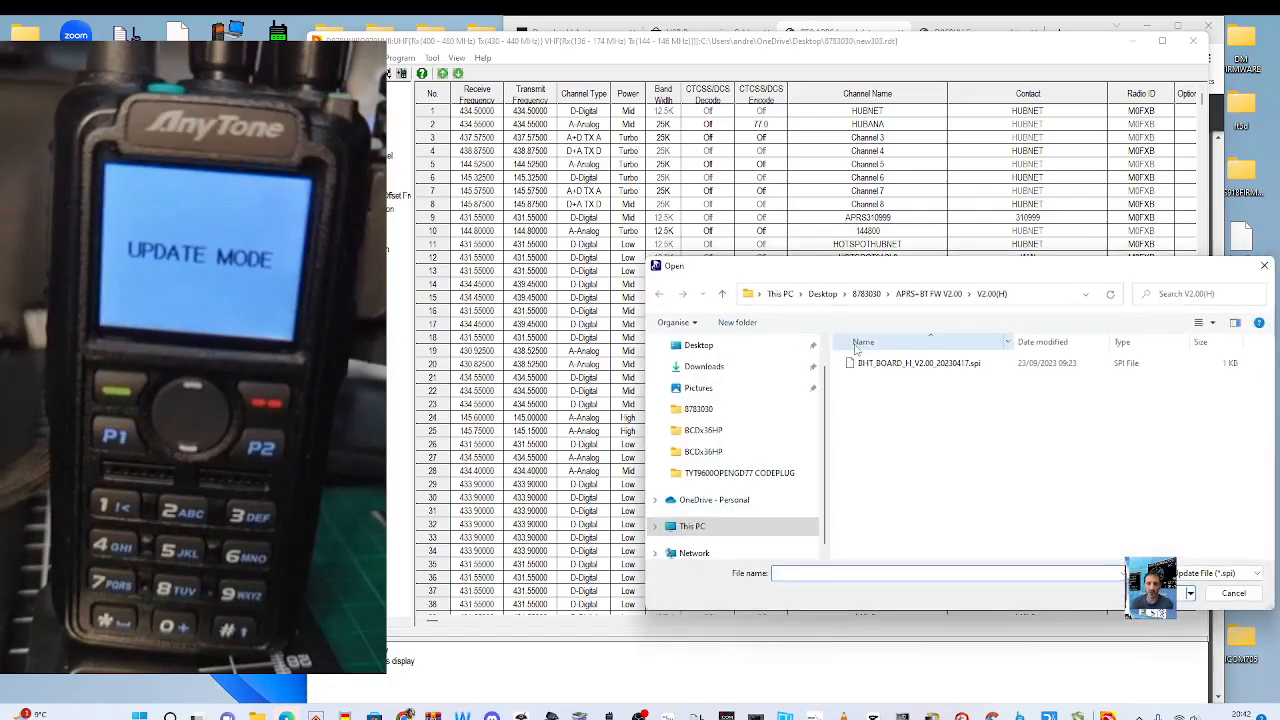
{"action": "left_click", "coordinate": [722, 294]}
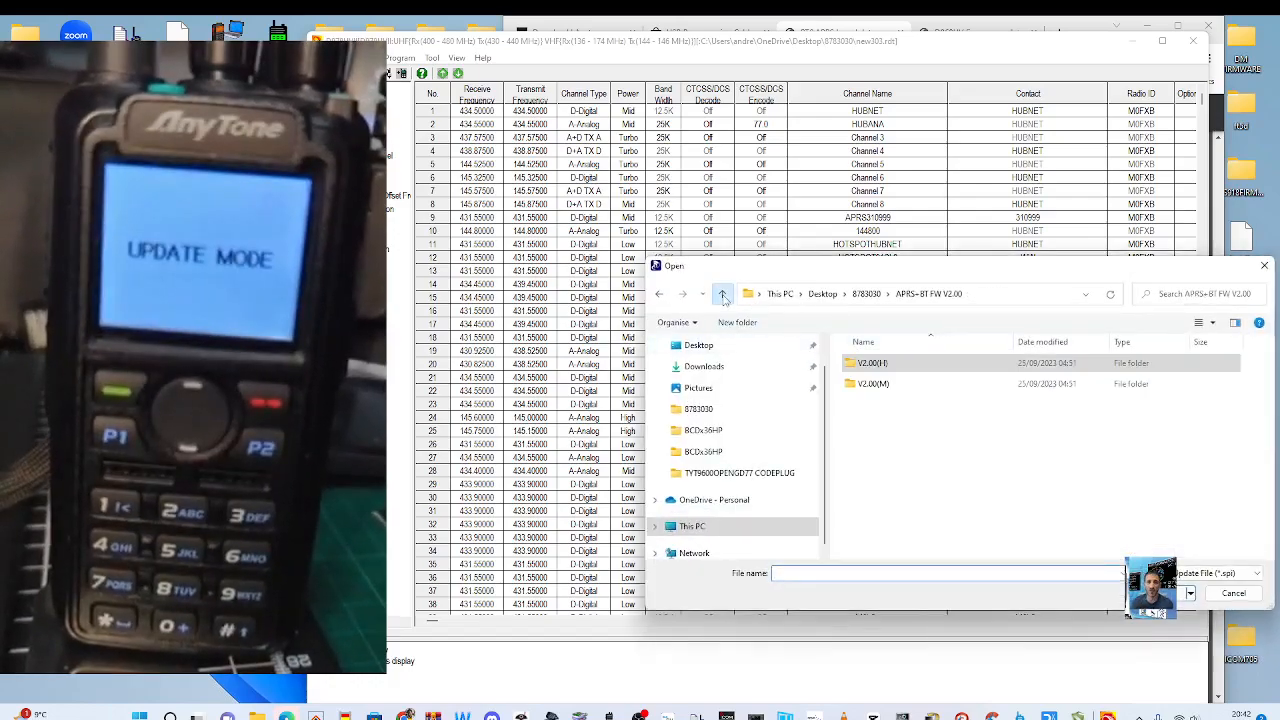
{"action": "double_click", "coordinate": [872, 383]}
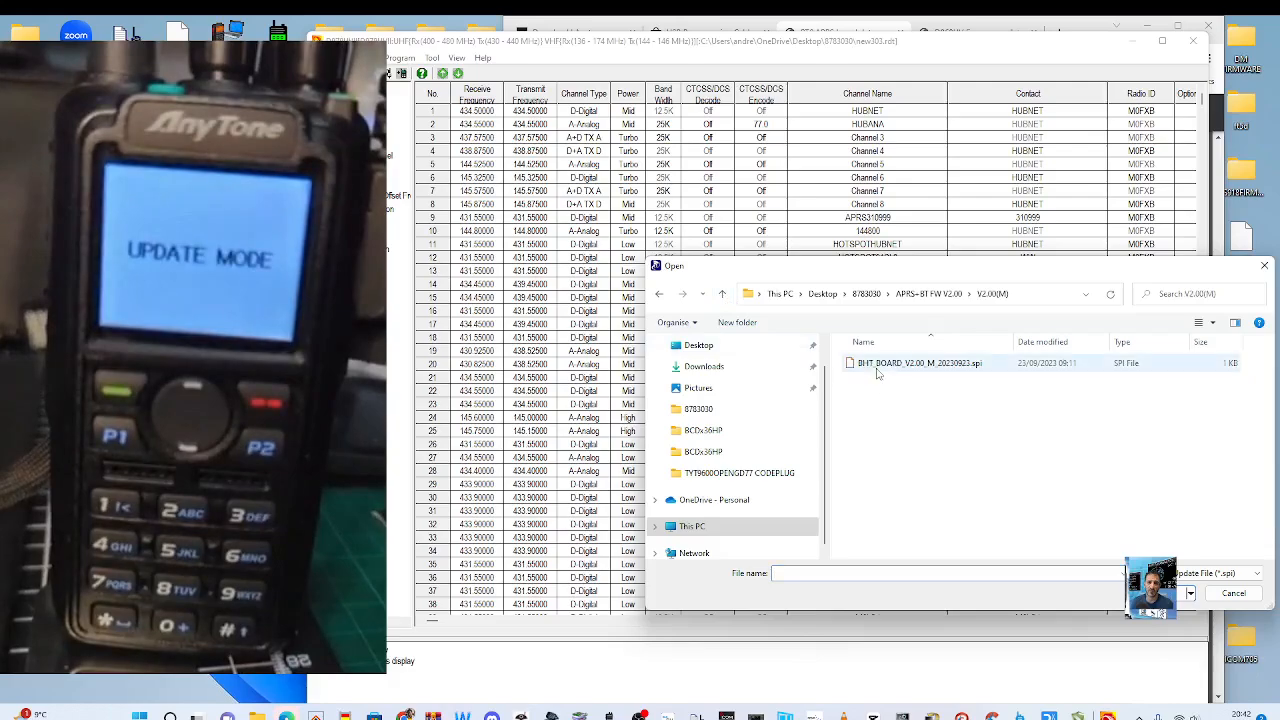
{"action": "double_click", "coordinate": [877, 370]}
{"action": "left_click", "coordinate": [664, 403]}
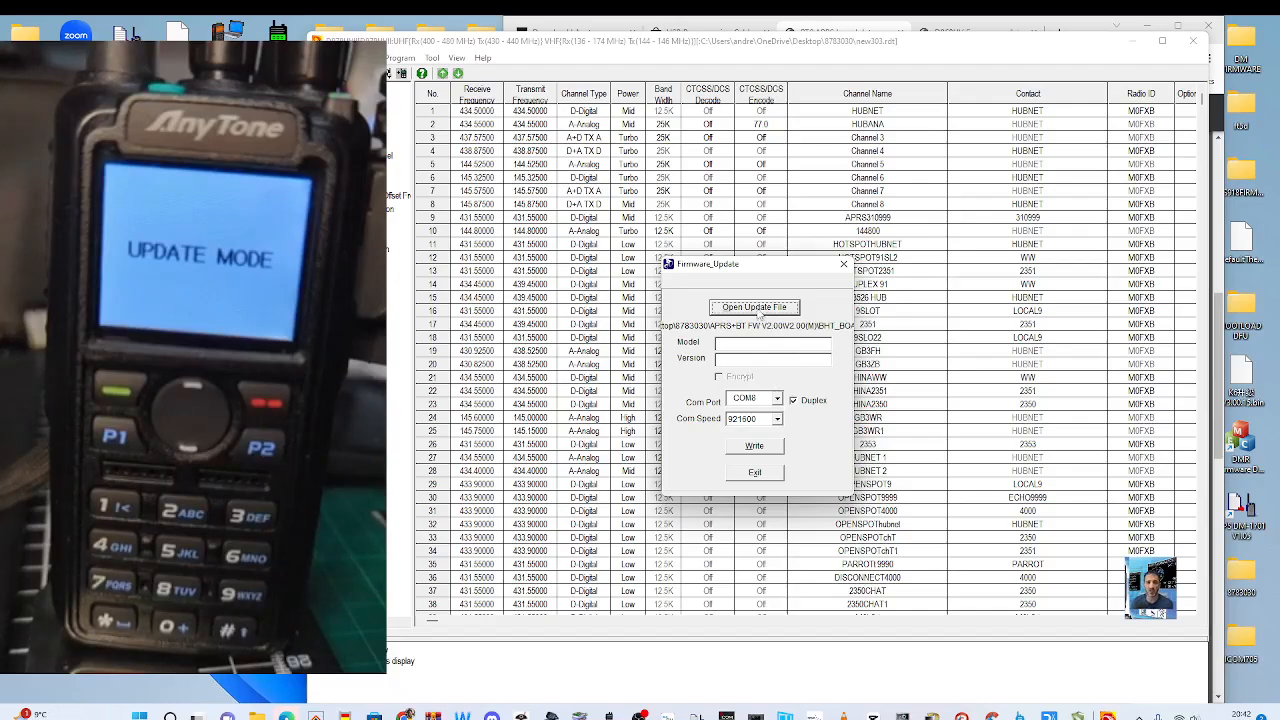
Write the V2.00(M) board firmware to the radio and acknowledge the finished write
{"action": "left_click", "coordinate": [753, 446]}
{"action": "left_click", "coordinate": [624, 410]}
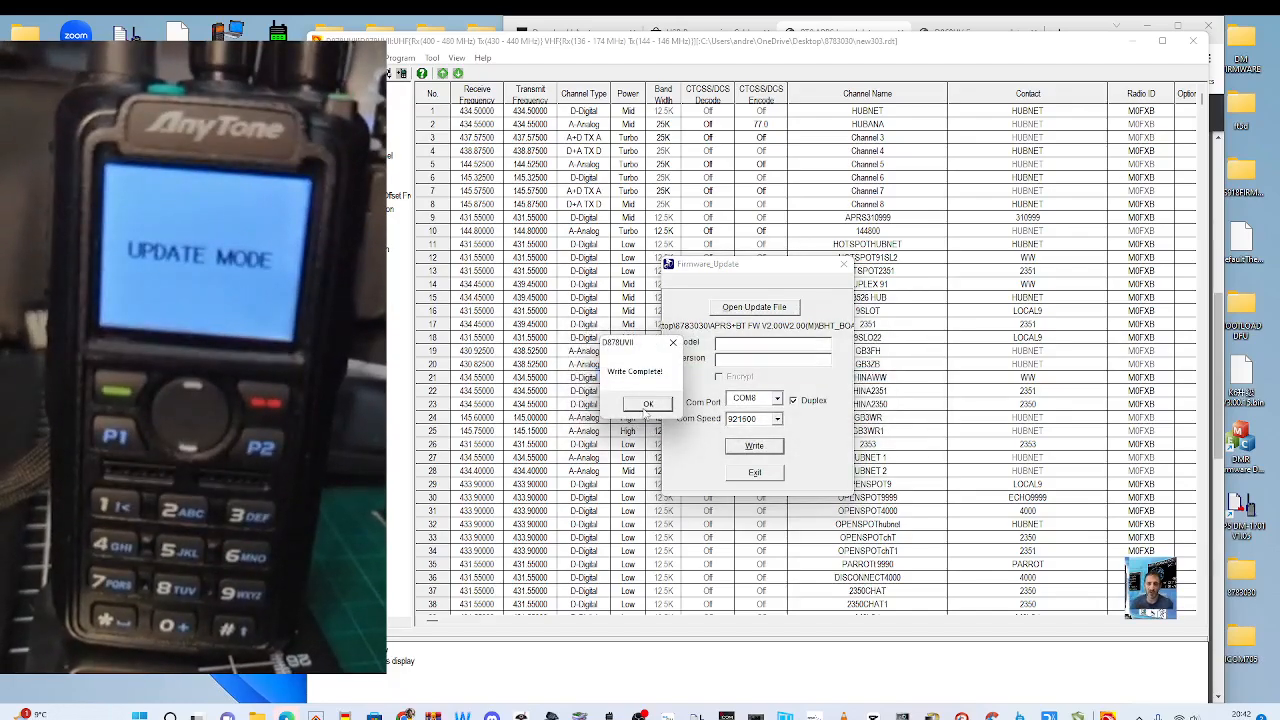
{"action": "left_click", "coordinate": [647, 405]}
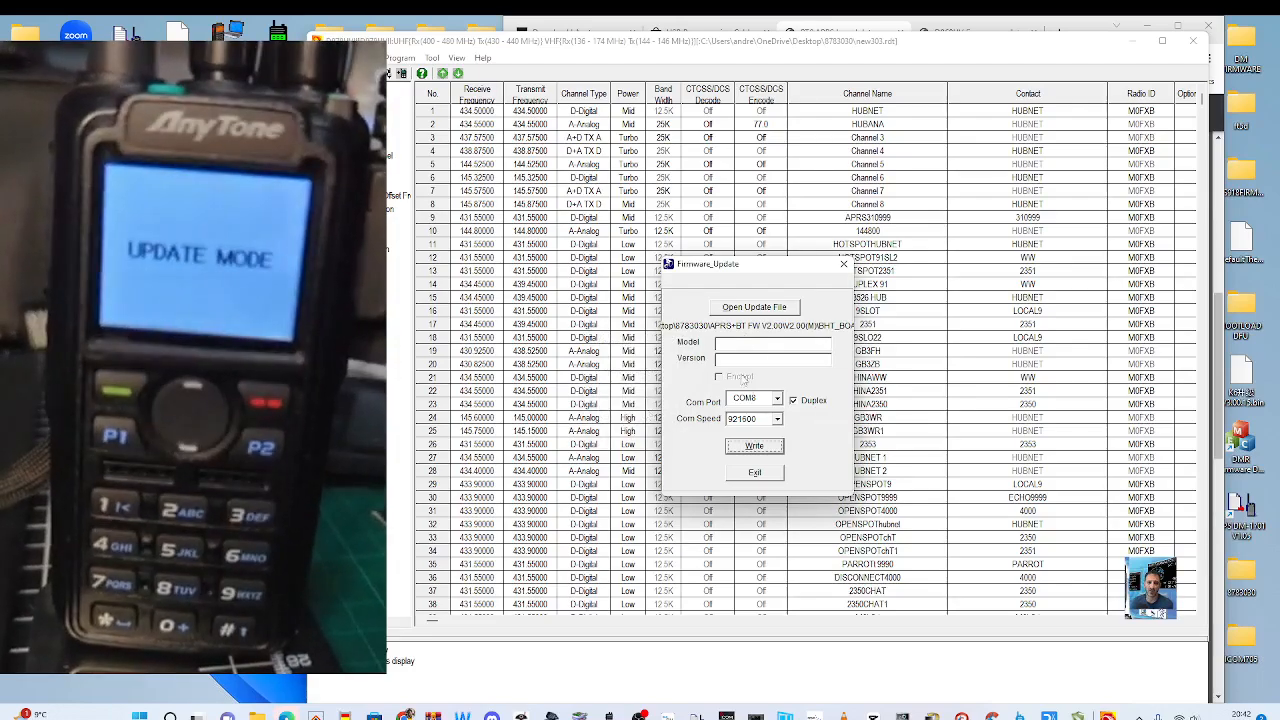
Minimise the browser window and open the JSON to CSV Conversion Program folder inside the desktop's 8783030 folder
{"action": "key", "text": "alt+Tab"}
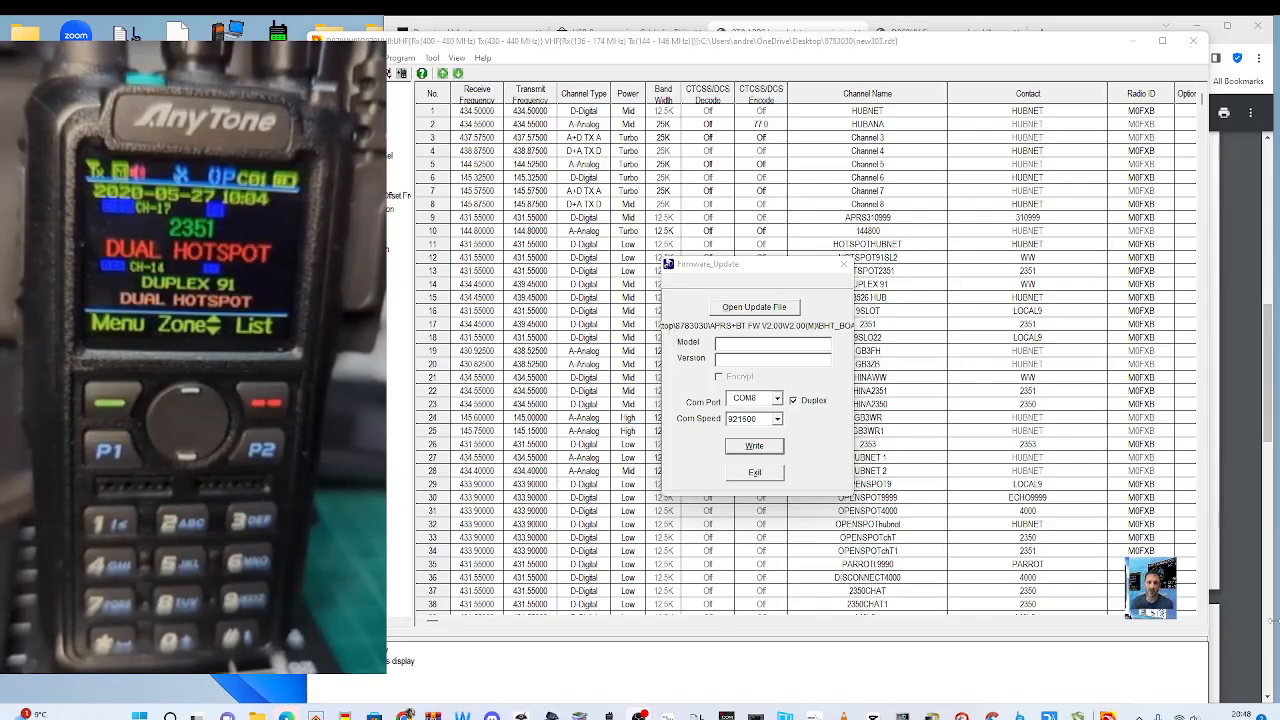
{"action": "left_click", "coordinate": [1199, 27]}
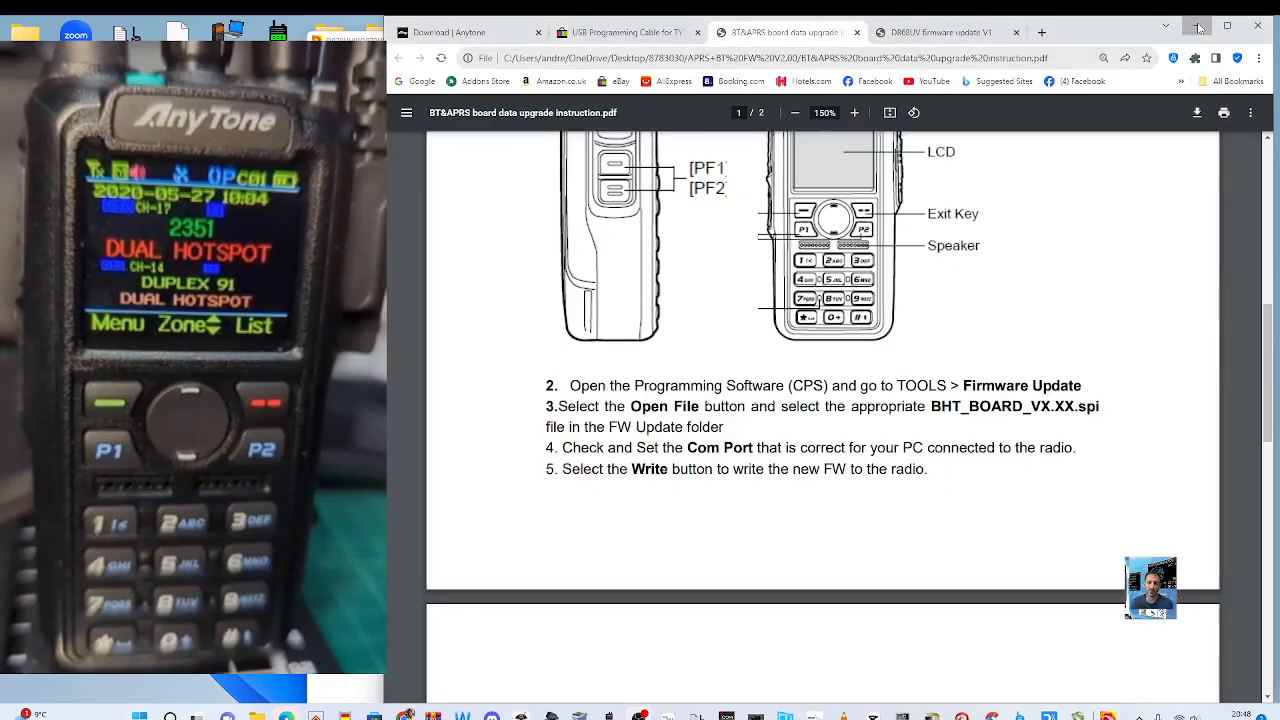
{"action": "left_click", "coordinate": [1199, 27]}
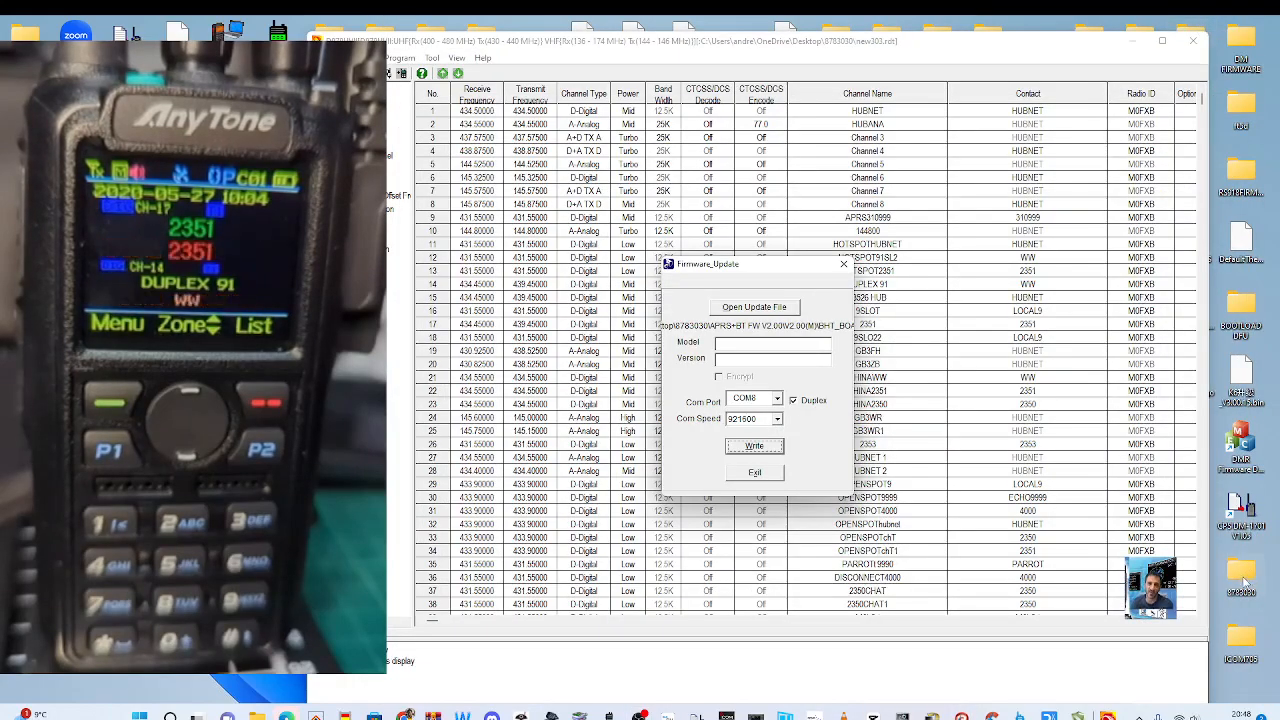
{"action": "double_click", "coordinate": [1245, 582]}
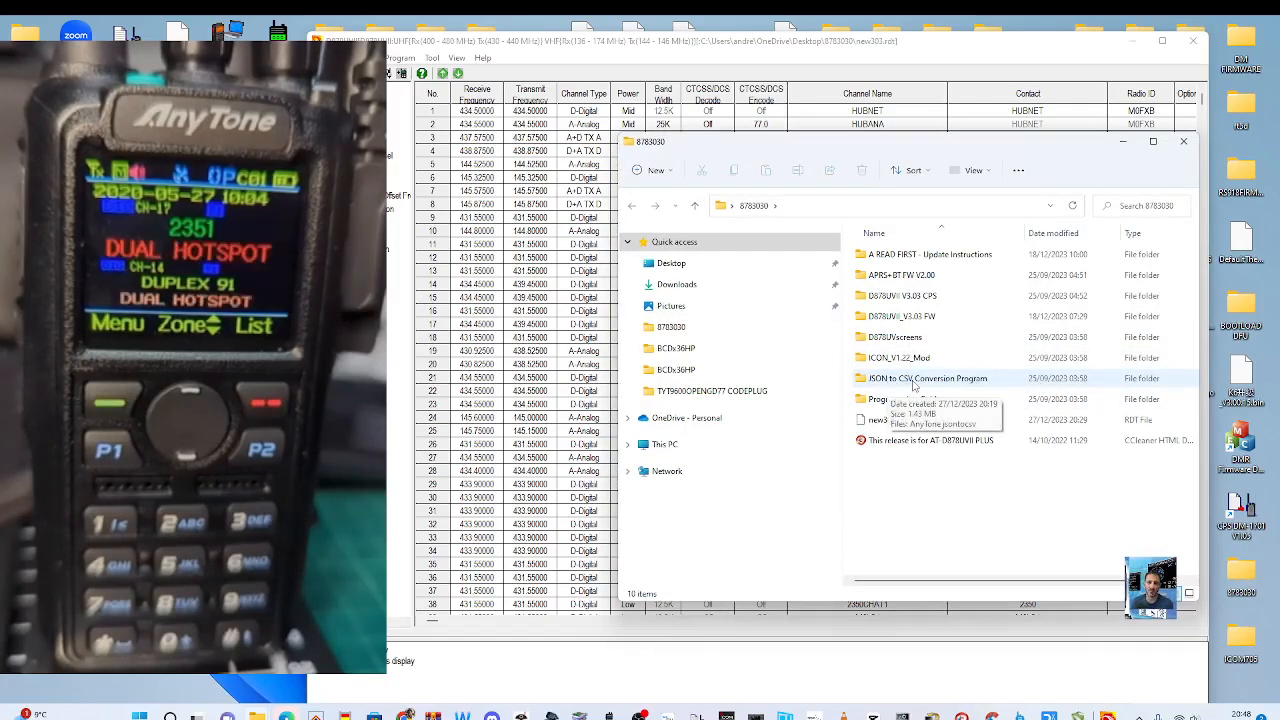
{"action": "double_click", "coordinate": [913, 380]}
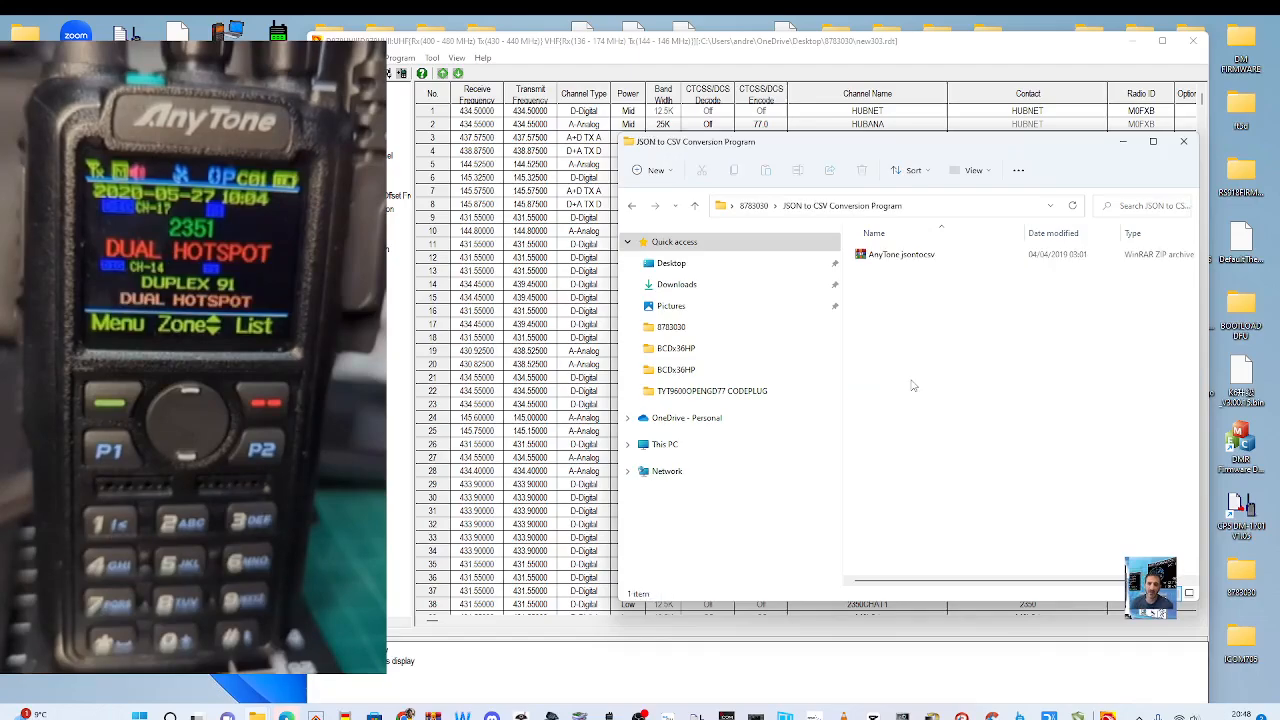
Run the converter from the AnyTone jsontocsv archive, view its JSON file selection, and close it without converting
{"action": "double_click", "coordinate": [884, 254]}
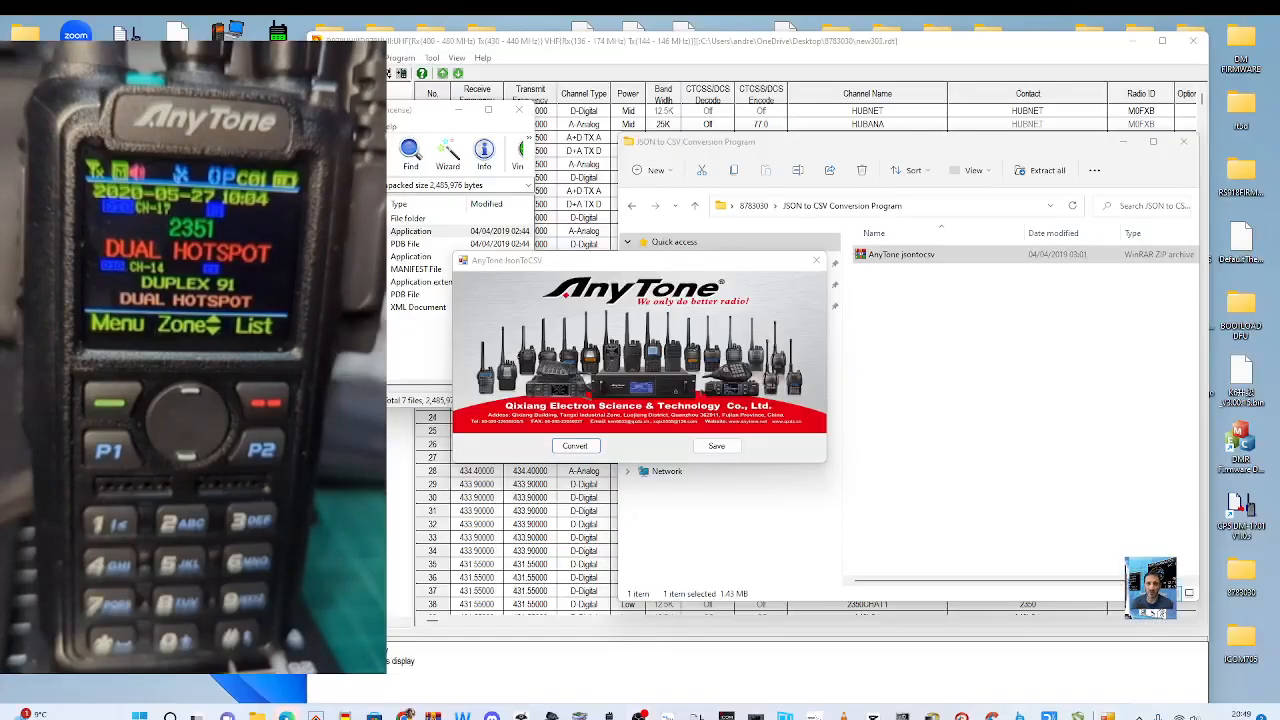
{"action": "left_click", "coordinate": [575, 447]}
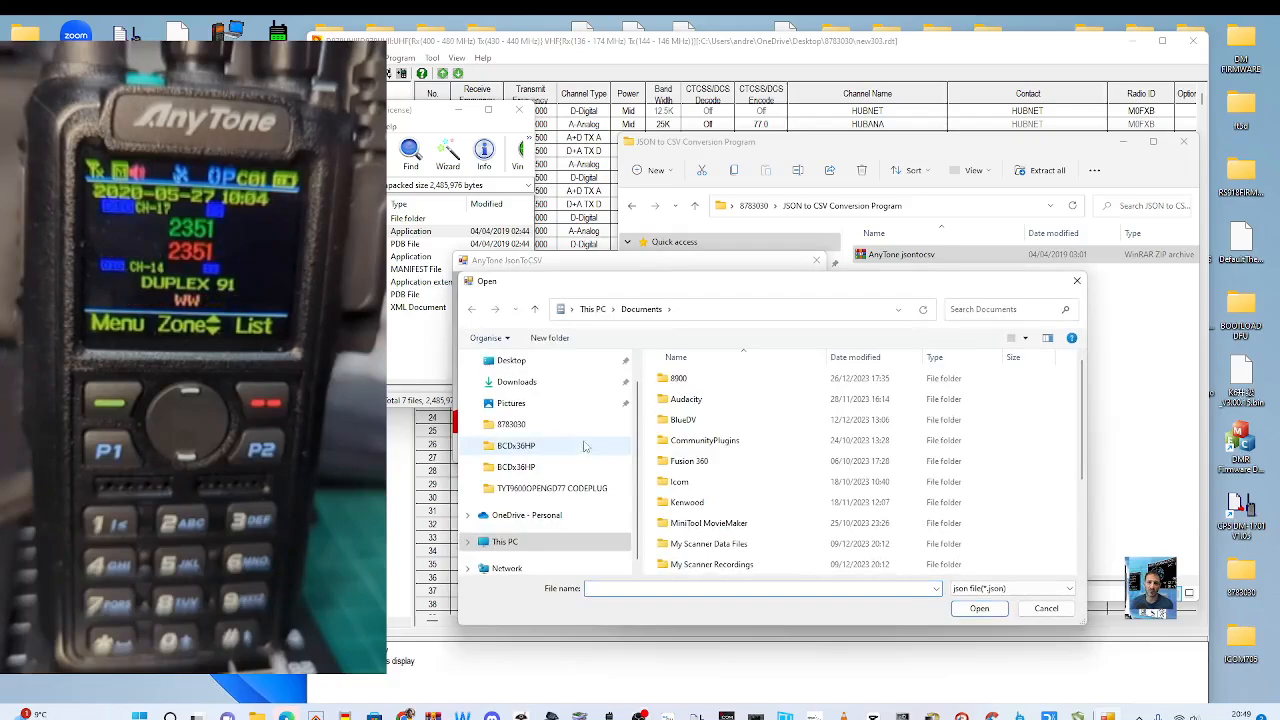
{"action": "left_click", "coordinate": [1077, 281]}
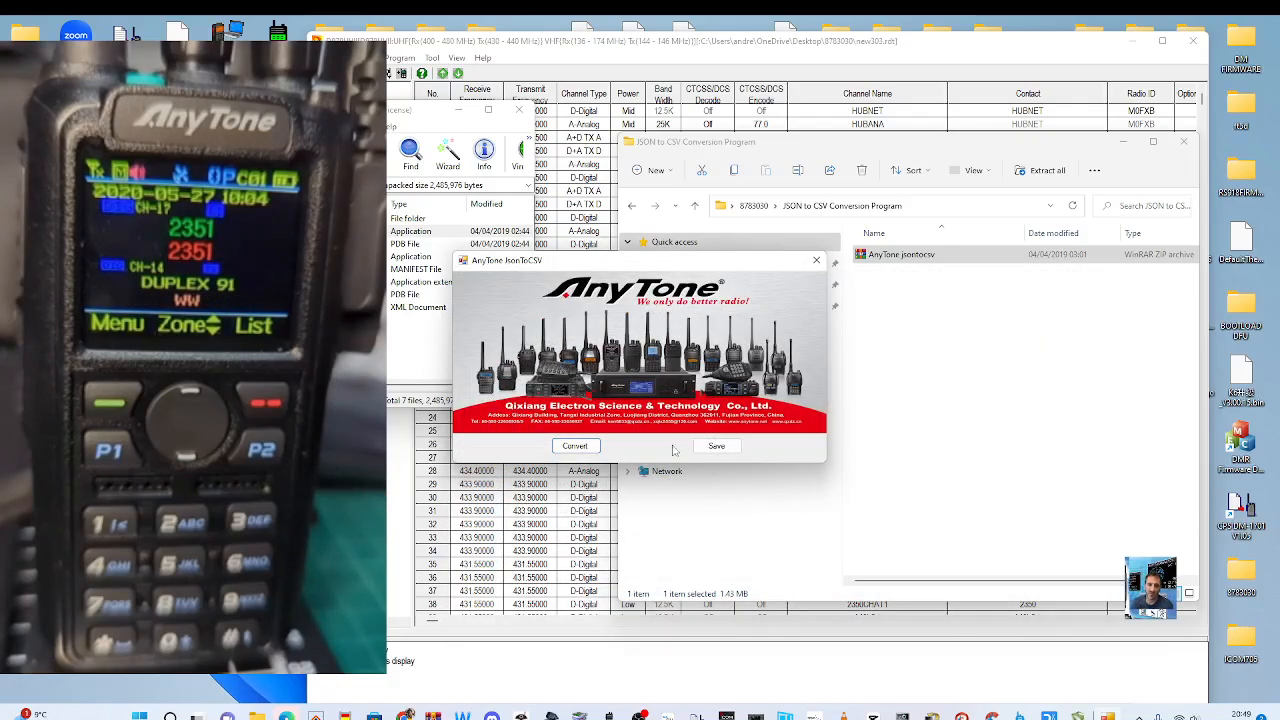
{"action": "left_click", "coordinate": [816, 260]}
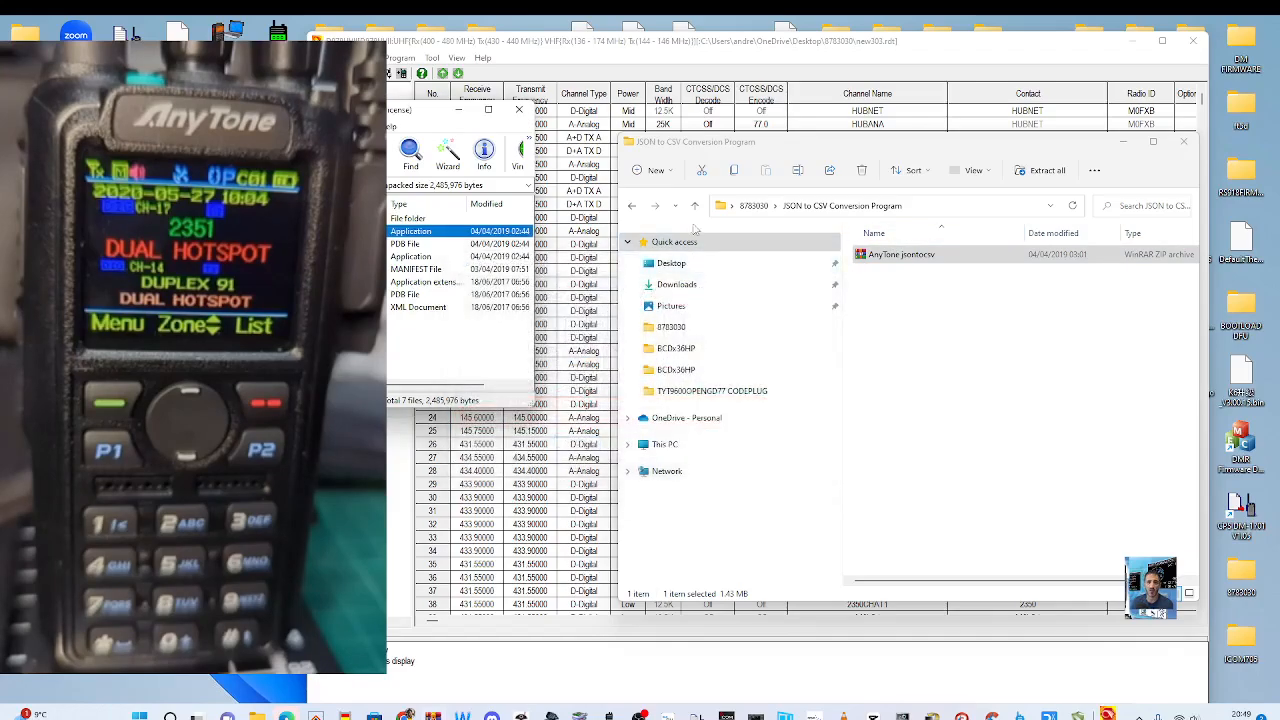
Open the ICON_V1.22_M folder inside the package's ICON_V1.22_Mod folder and run QX_Firmware_Update
{"action": "left_click", "coordinate": [694, 206]}
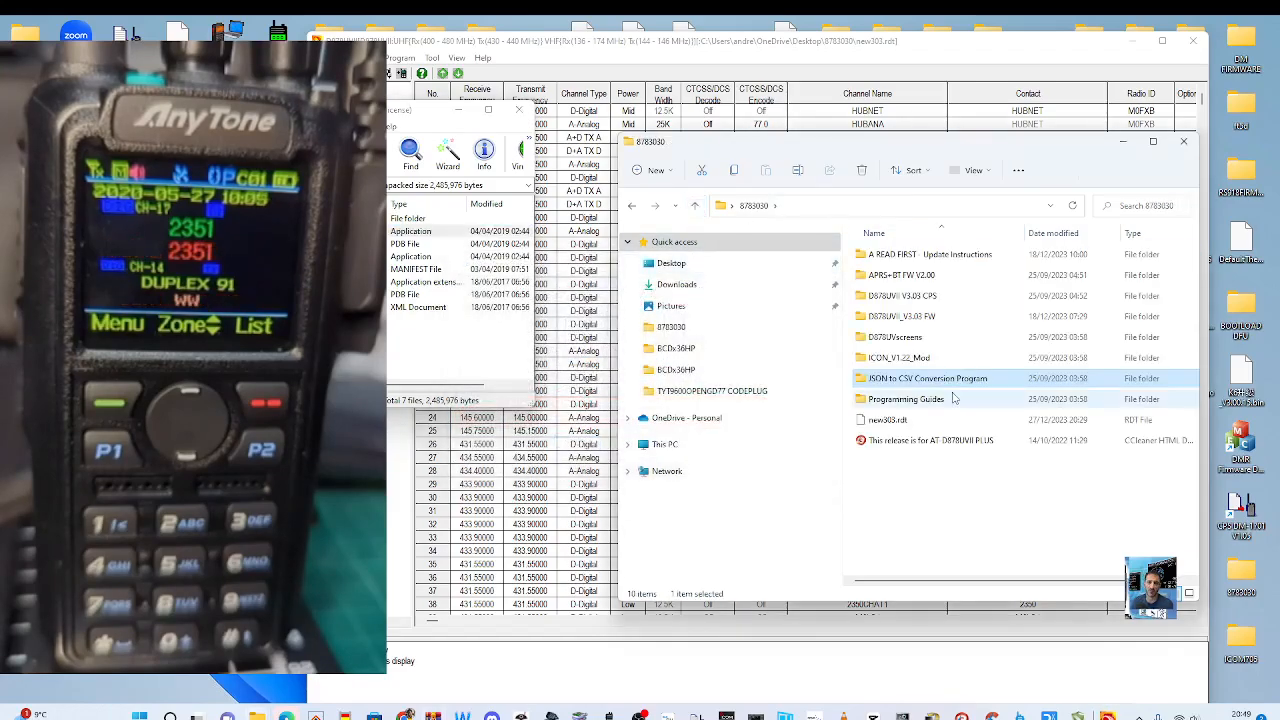
{"action": "double_click", "coordinate": [910, 362]}
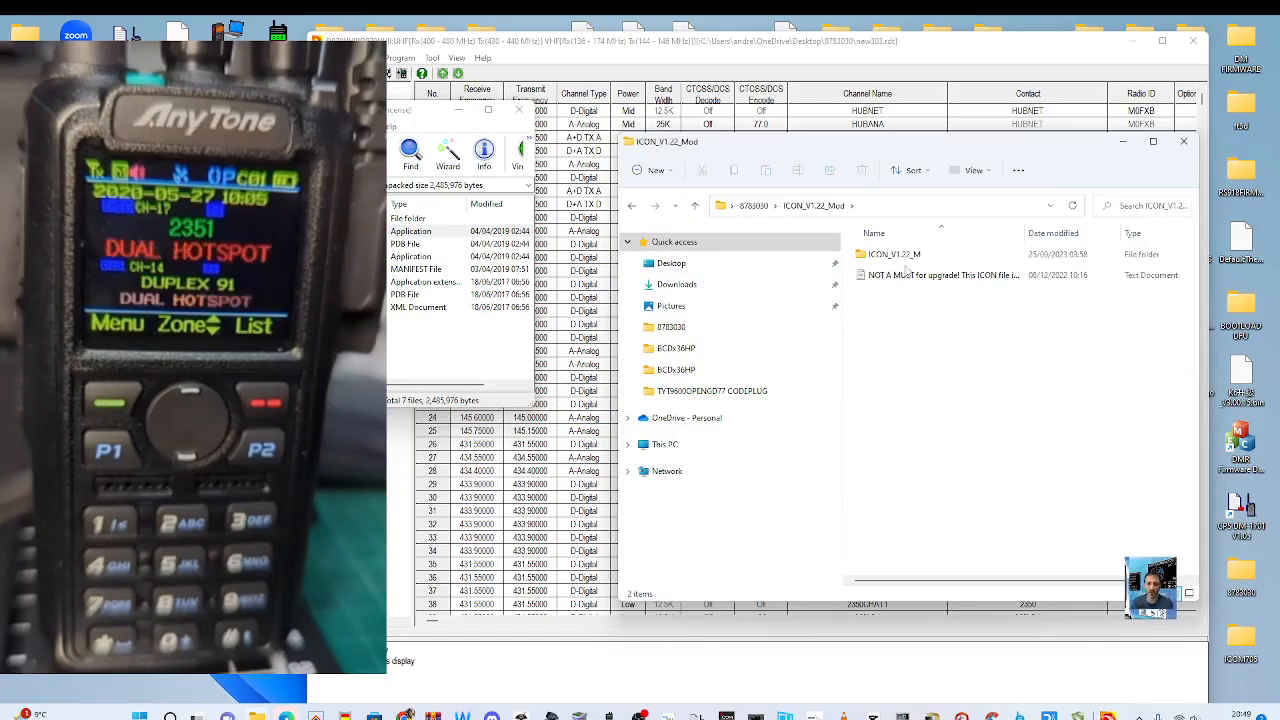
{"action": "double_click", "coordinate": [895, 255]}
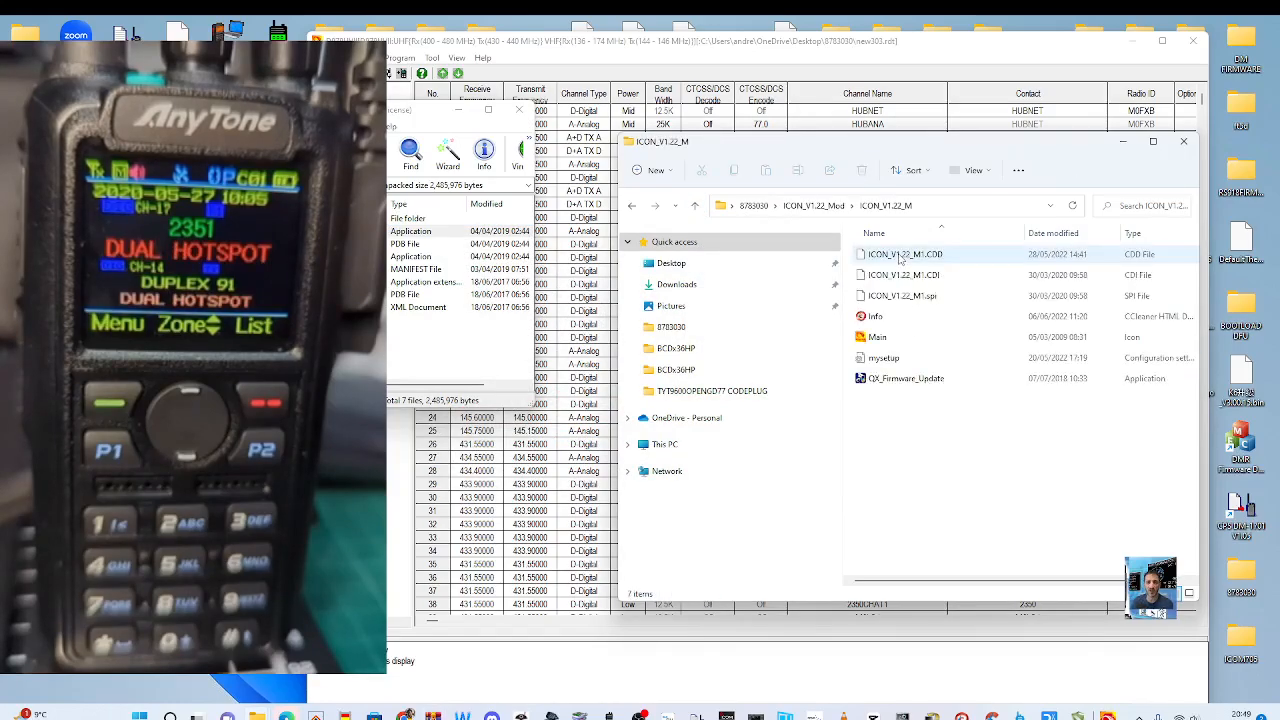
{"action": "double_click", "coordinate": [906, 380]}
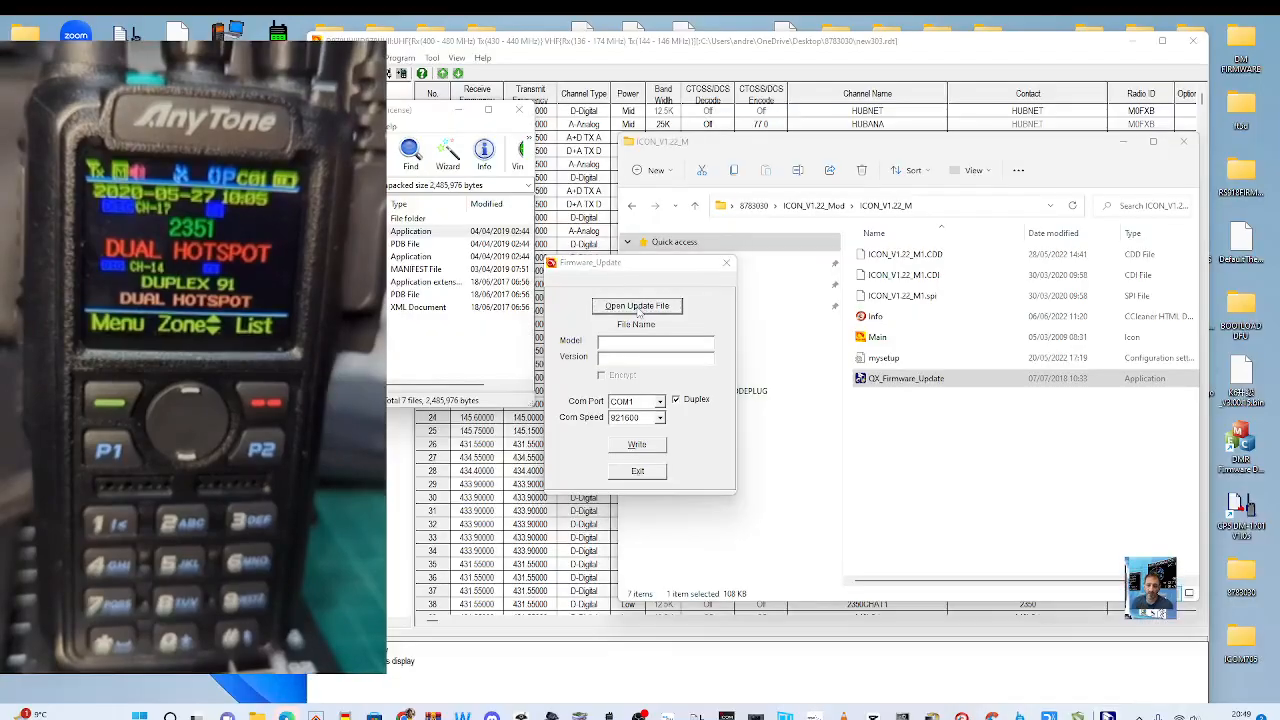
Load ICON_V1.22_M1.spi as the update file and try to write it to the radio over COM1
{"action": "left_click", "coordinate": [650, 307]}
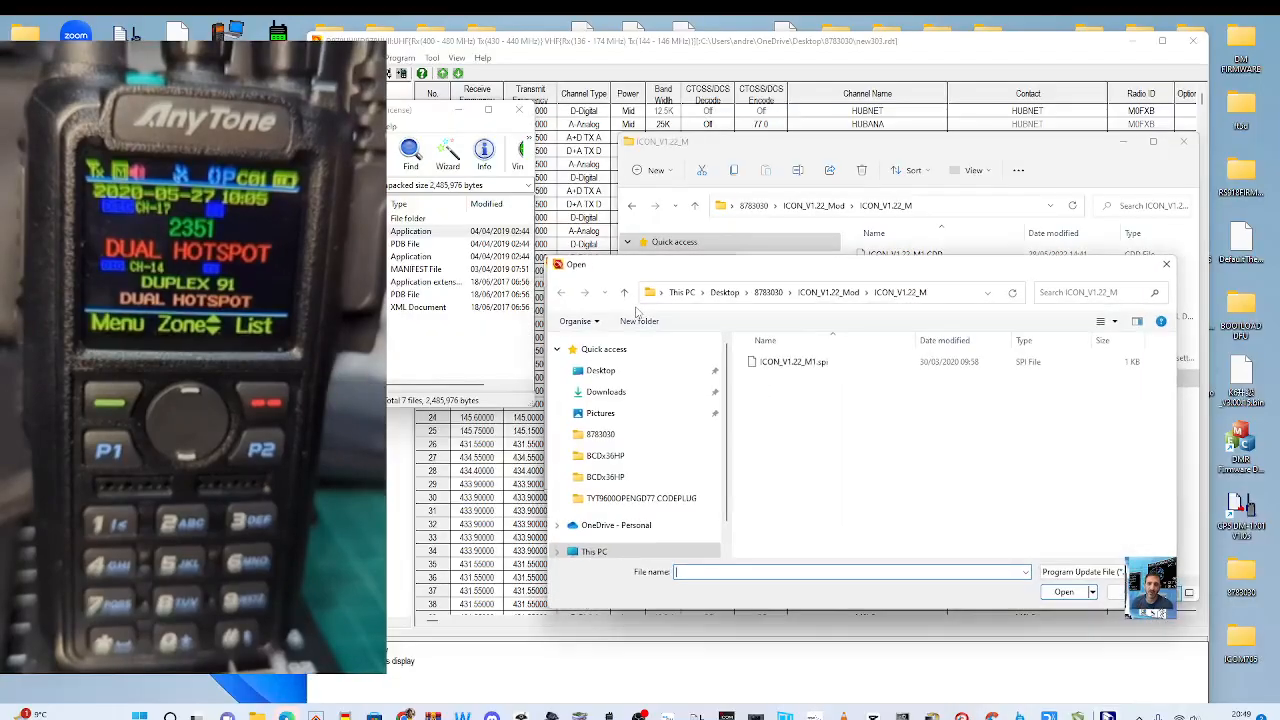
{"action": "double_click", "coordinate": [783, 361]}
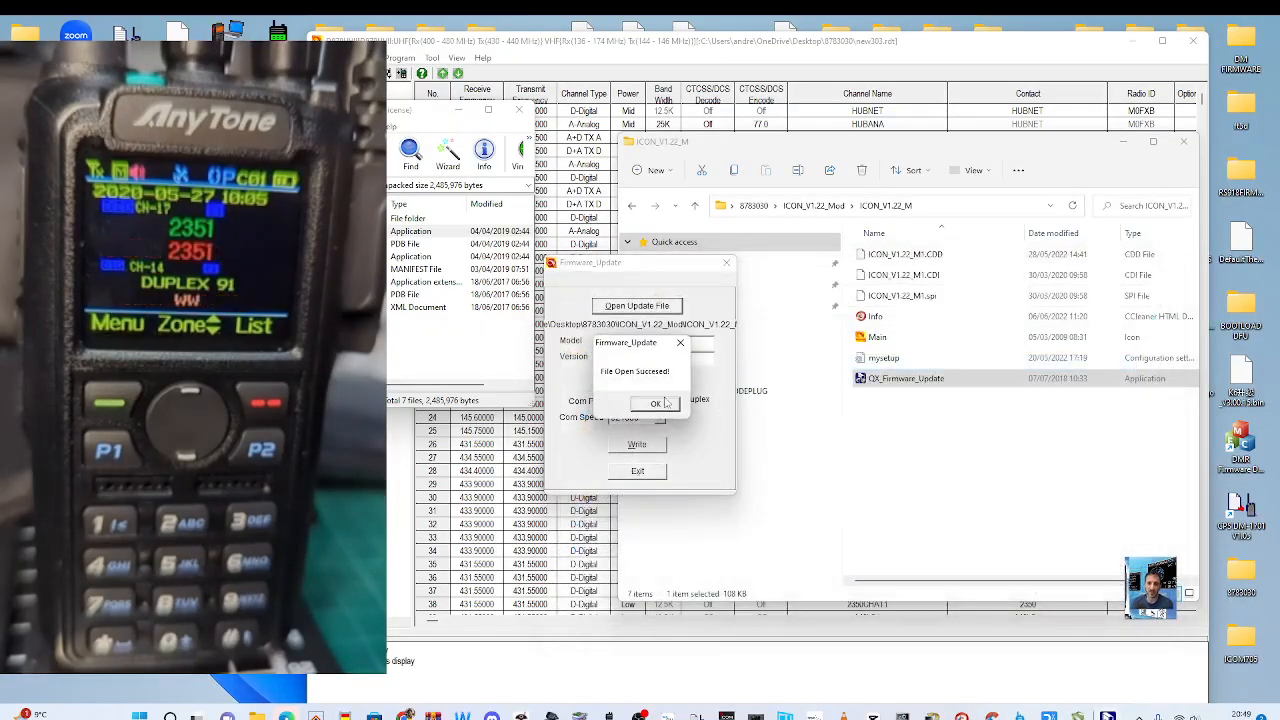
{"action": "left_click", "coordinate": [662, 403]}
{"action": "left_click", "coordinate": [652, 450]}
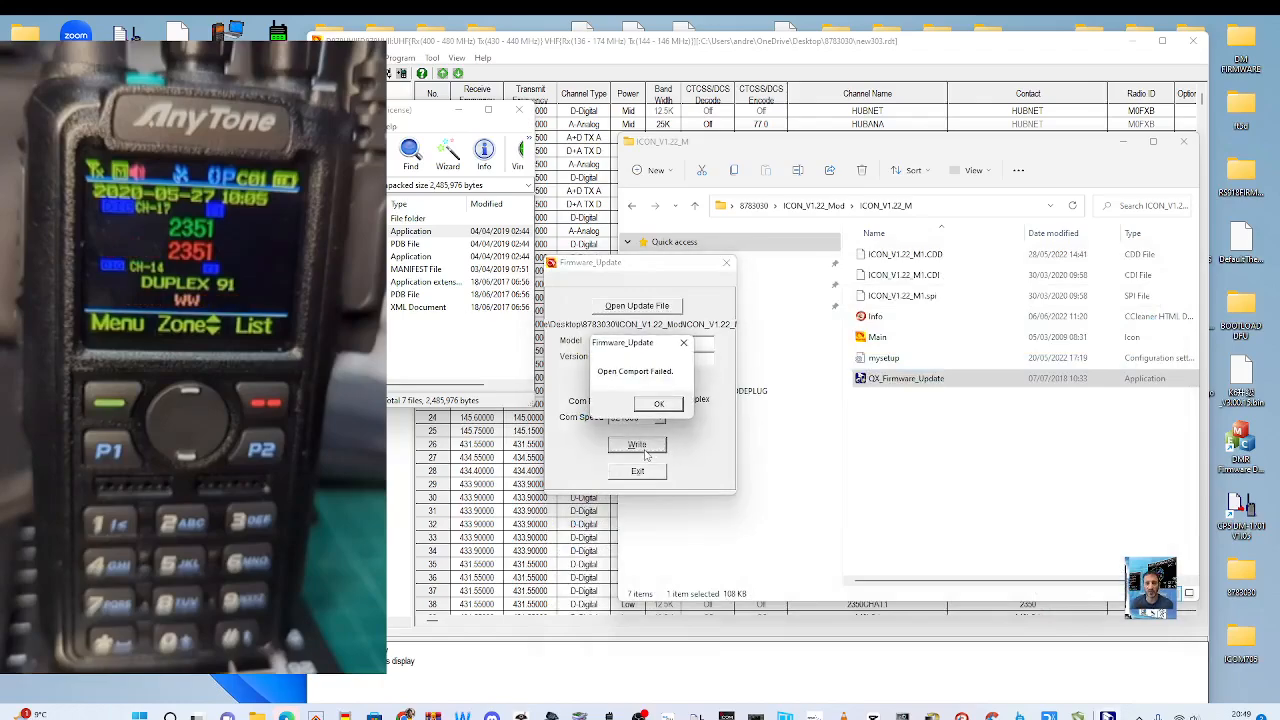
{"action": "left_click", "coordinate": [656, 404]}
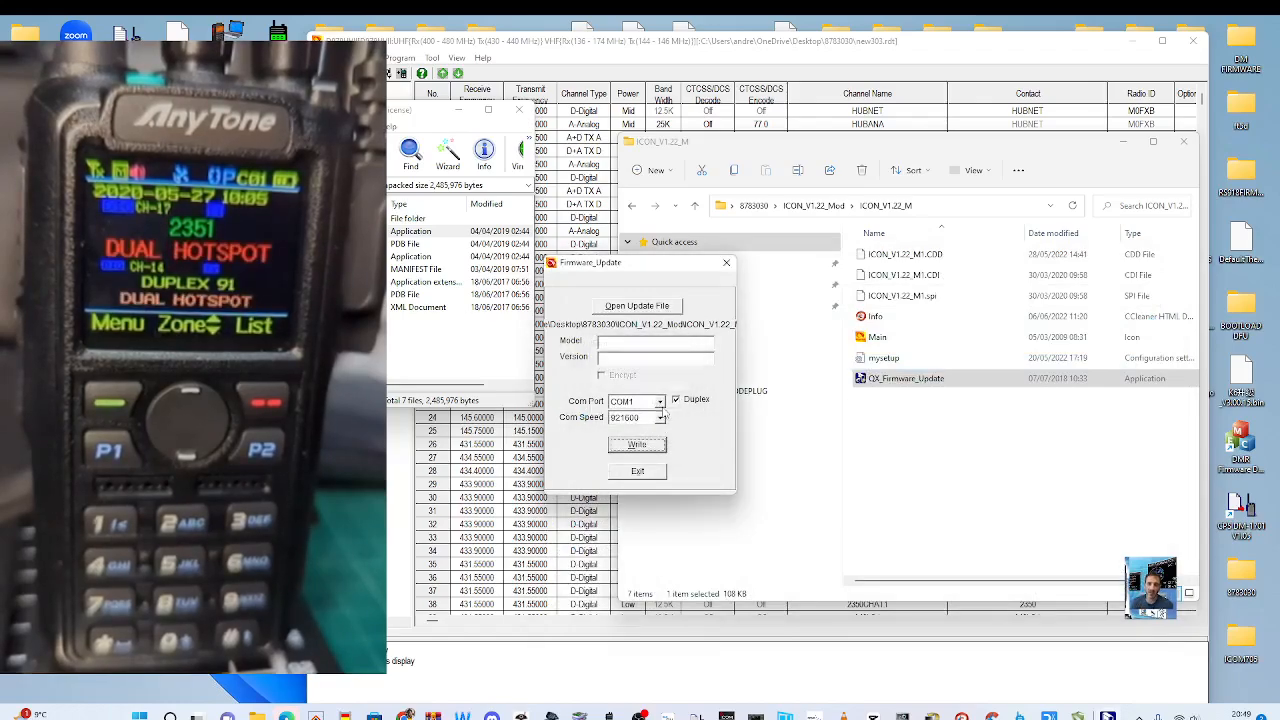
{"action": "left_click", "coordinate": [650, 447]}
{"action": "left_click", "coordinate": [659, 405]}
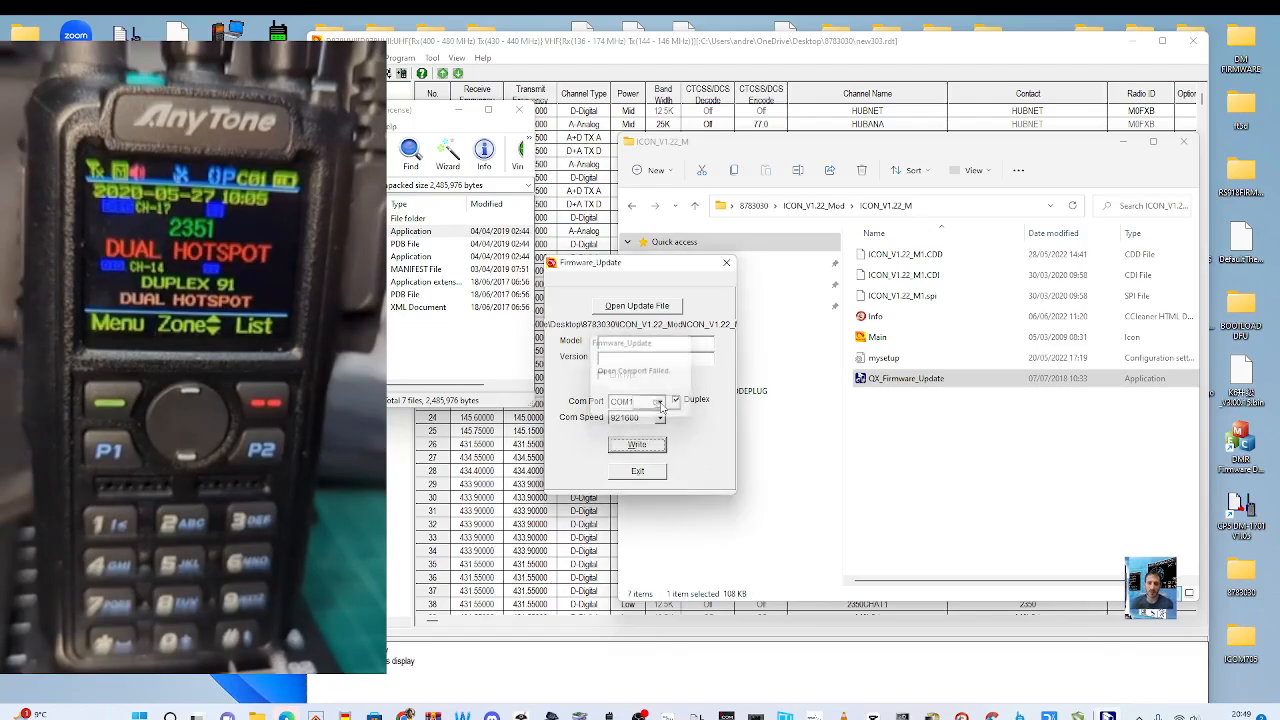
Set the com port to COM8 and try to write the icon file, retrying the link check before cancelling
{"action": "left_click", "coordinate": [659, 402]}
{"action": "left_click", "coordinate": [634, 428]}
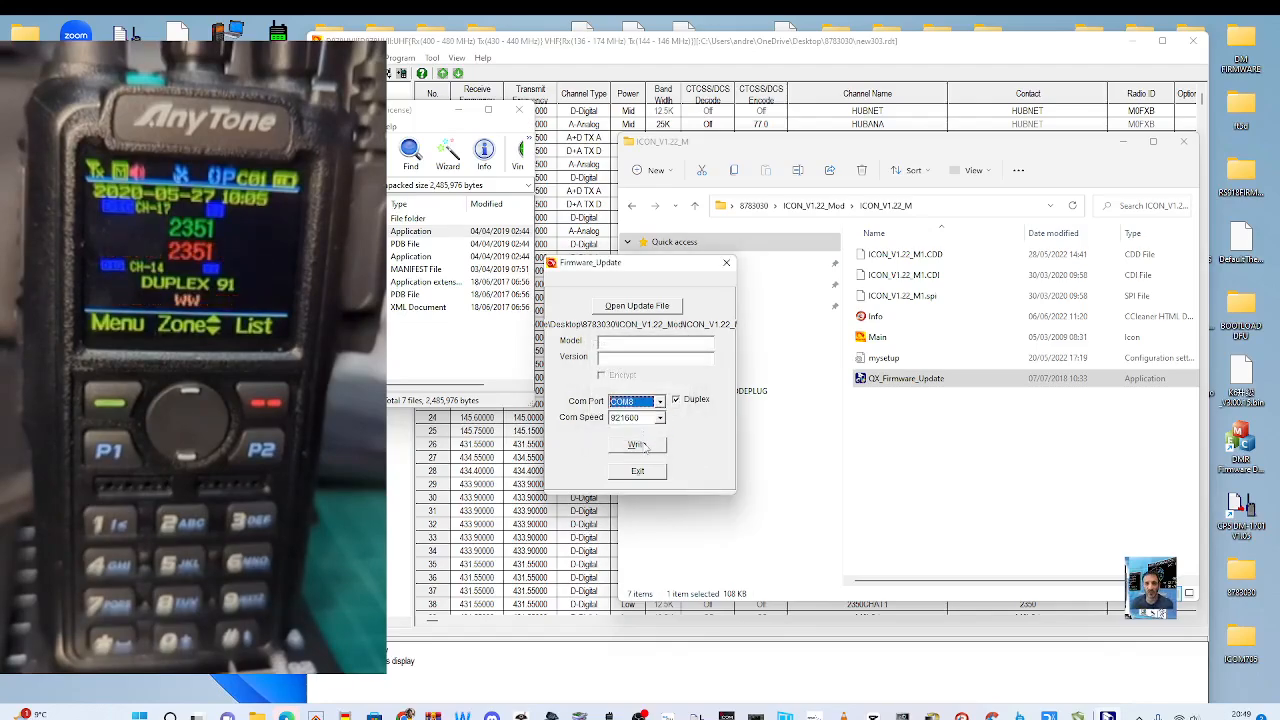
{"action": "left_click", "coordinate": [643, 447]}
{"action": "left_click", "coordinate": [645, 410]}
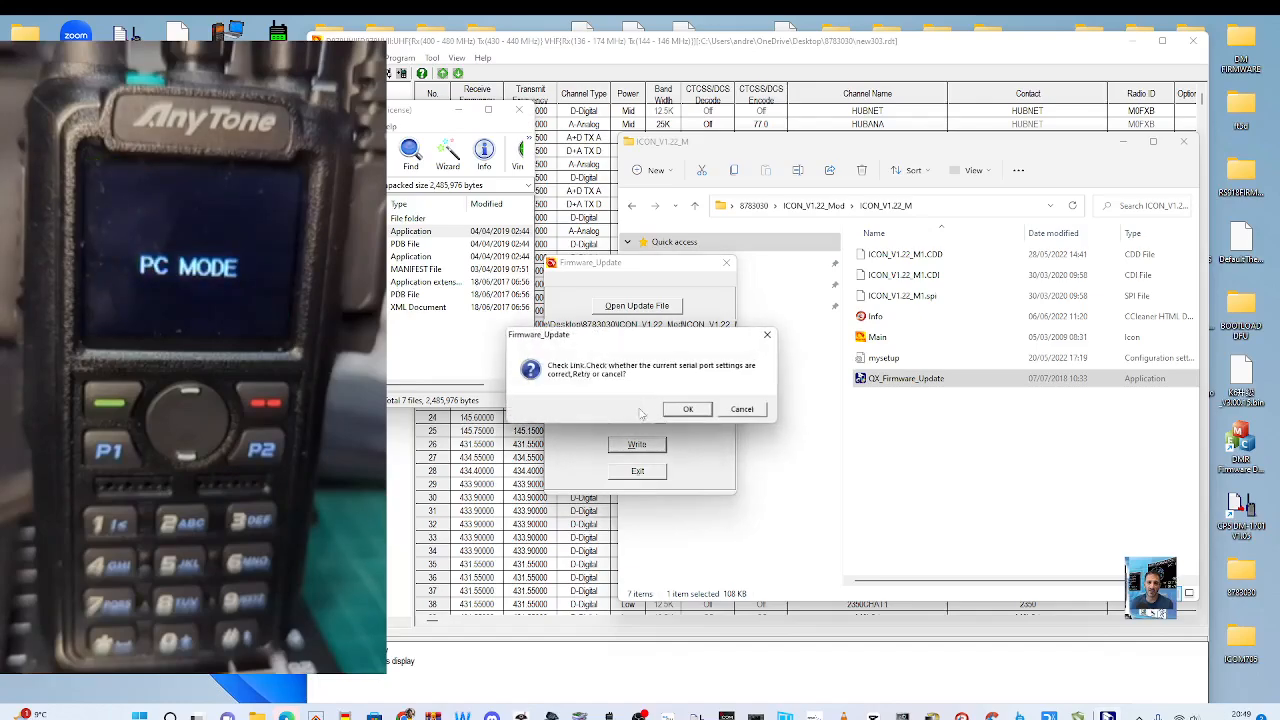
{"action": "left_click", "coordinate": [688, 409]}
{"action": "left_click", "coordinate": [689, 409]}
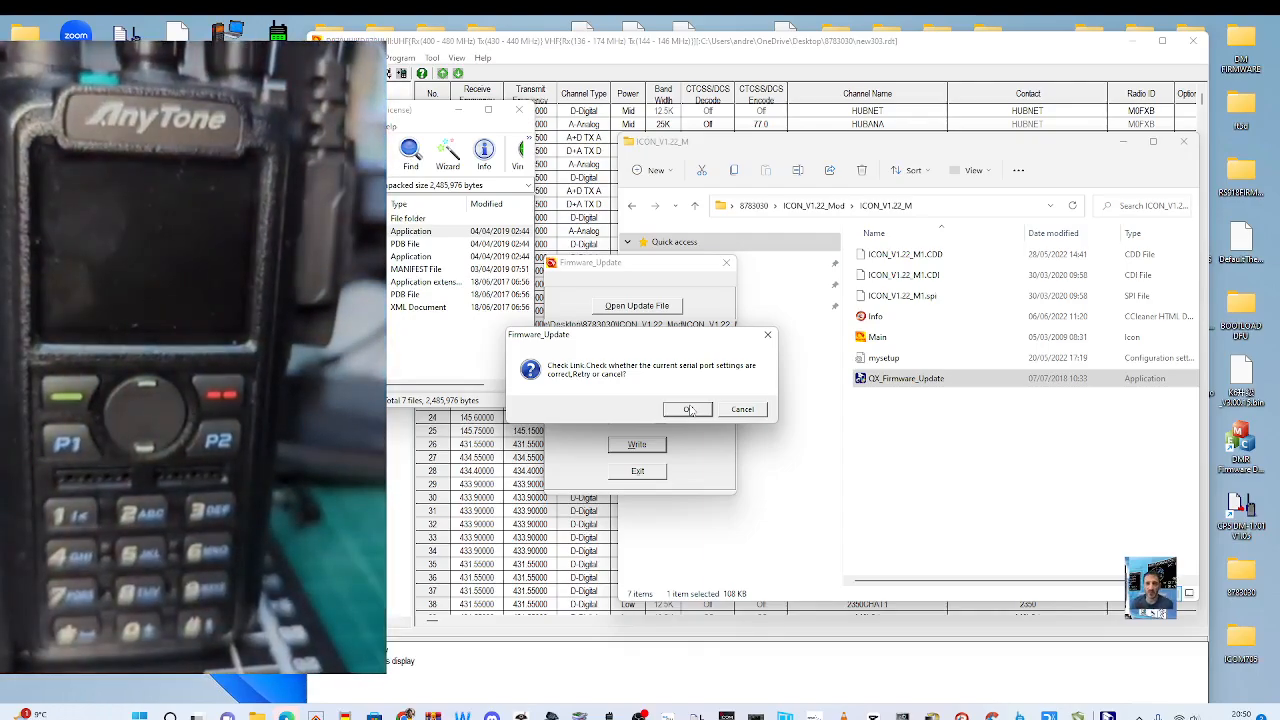
{"action": "left_click", "coordinate": [350, 316]}
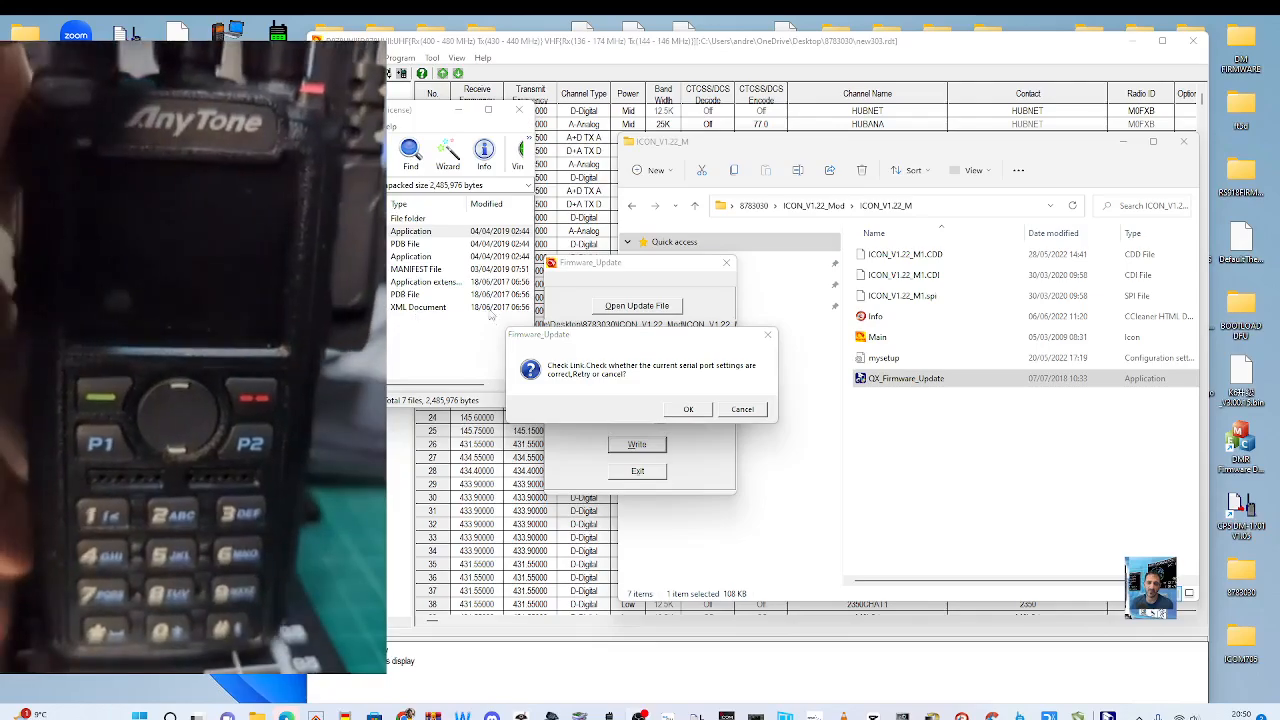
{"action": "left_click", "coordinate": [688, 409]}
{"action": "left_click", "coordinate": [687, 411]}
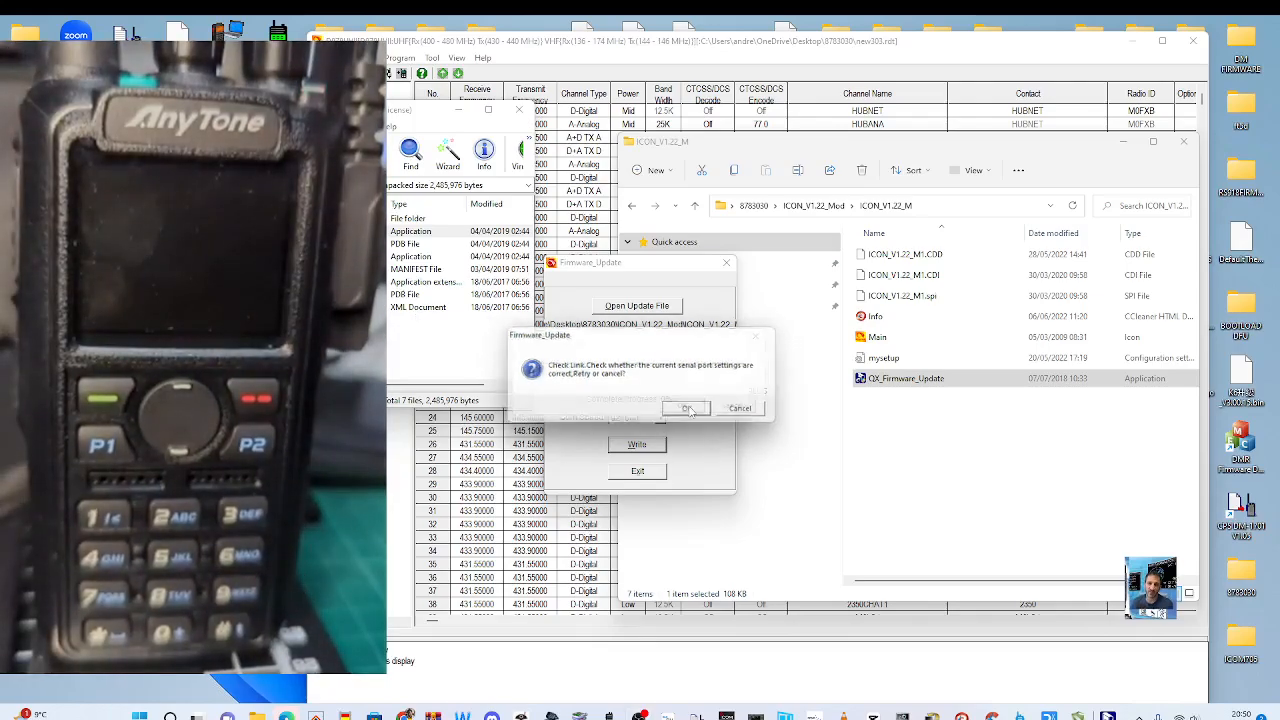
{"action": "left_click", "coordinate": [688, 411]}
{"action": "left_click", "coordinate": [747, 412]}
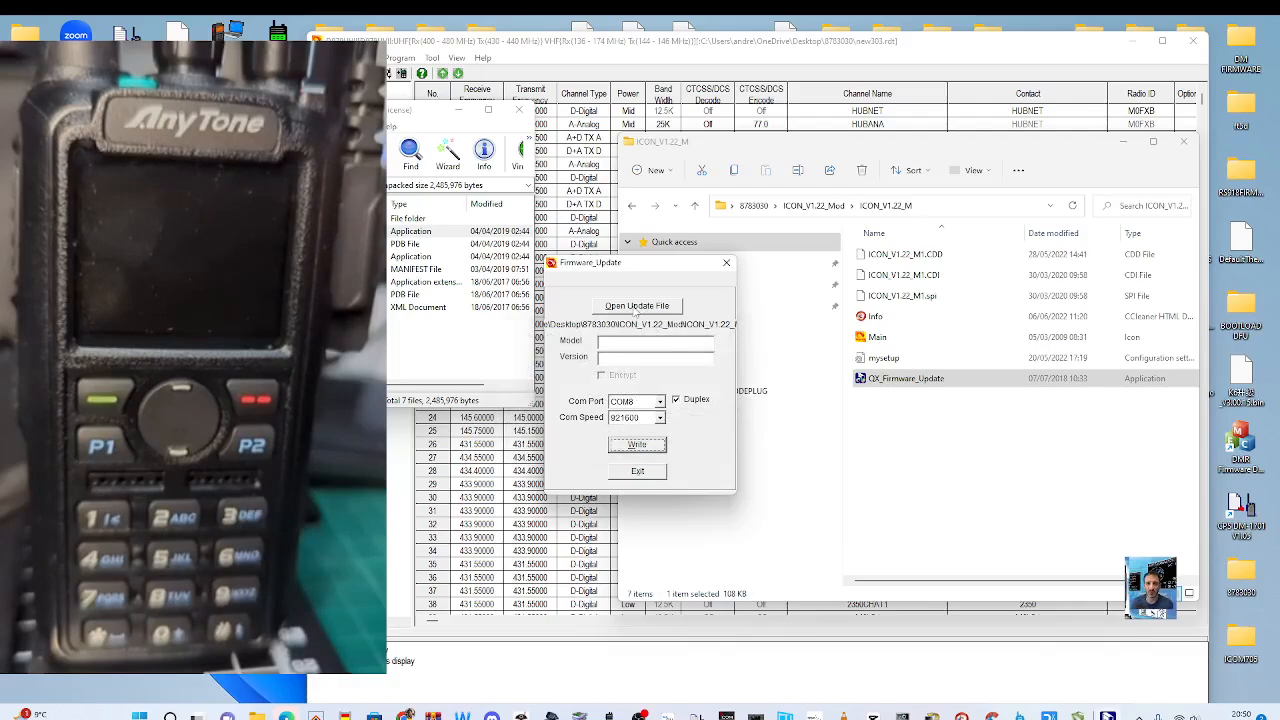
Reload ICON_V1.22_M1.spi, try the write to the radio again over COM8, and cancel it at the link check
{"action": "left_click", "coordinate": [633, 307]}
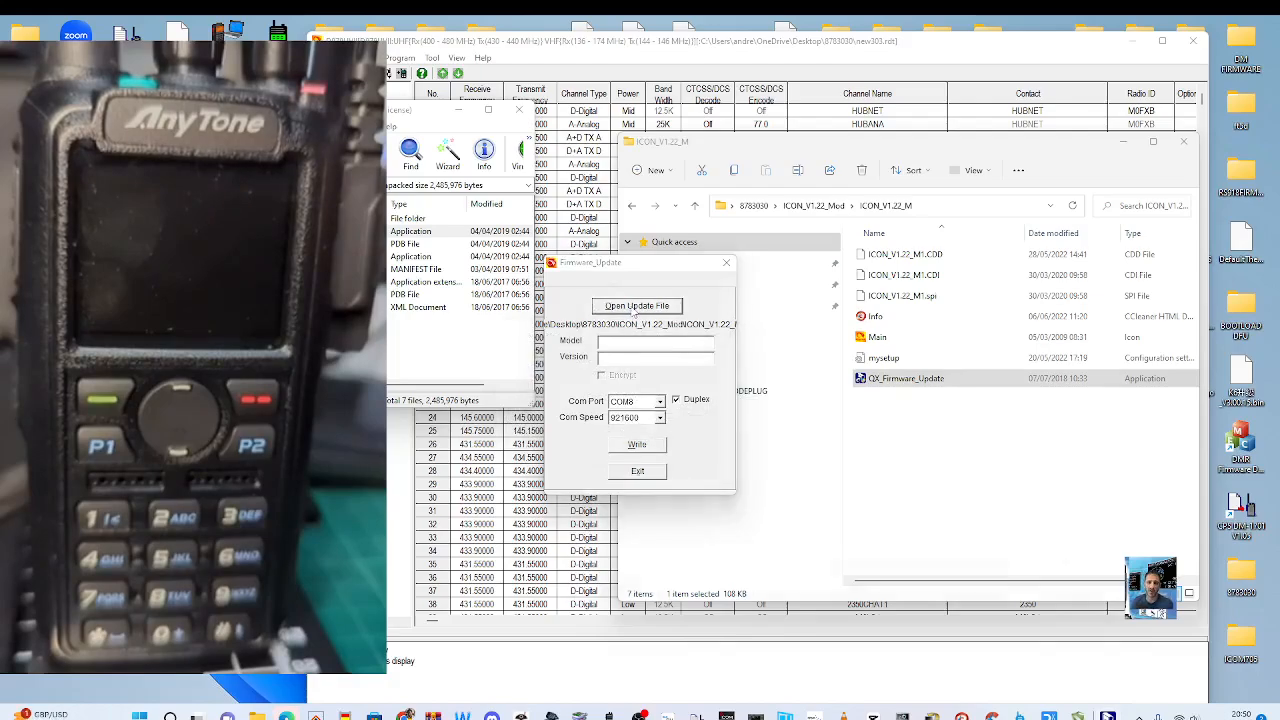
{"action": "double_click", "coordinate": [789, 365]}
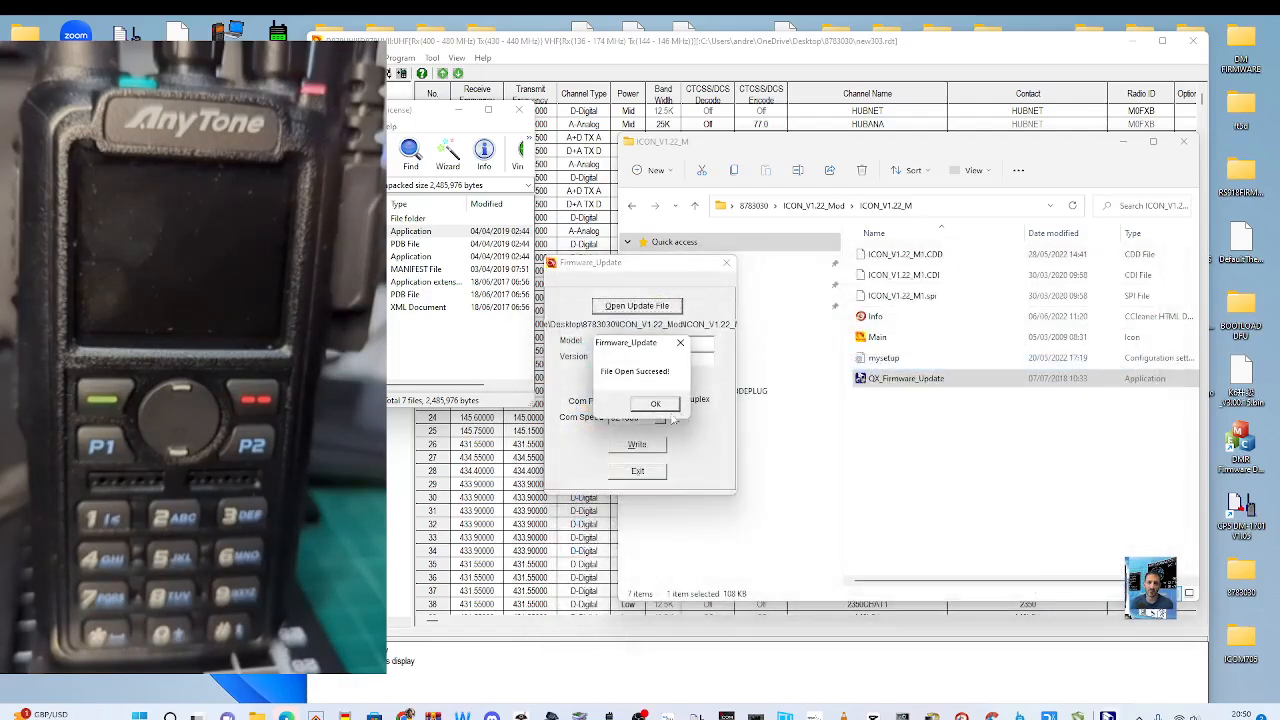
{"action": "left_click", "coordinate": [654, 404]}
{"action": "left_click", "coordinate": [637, 447]}
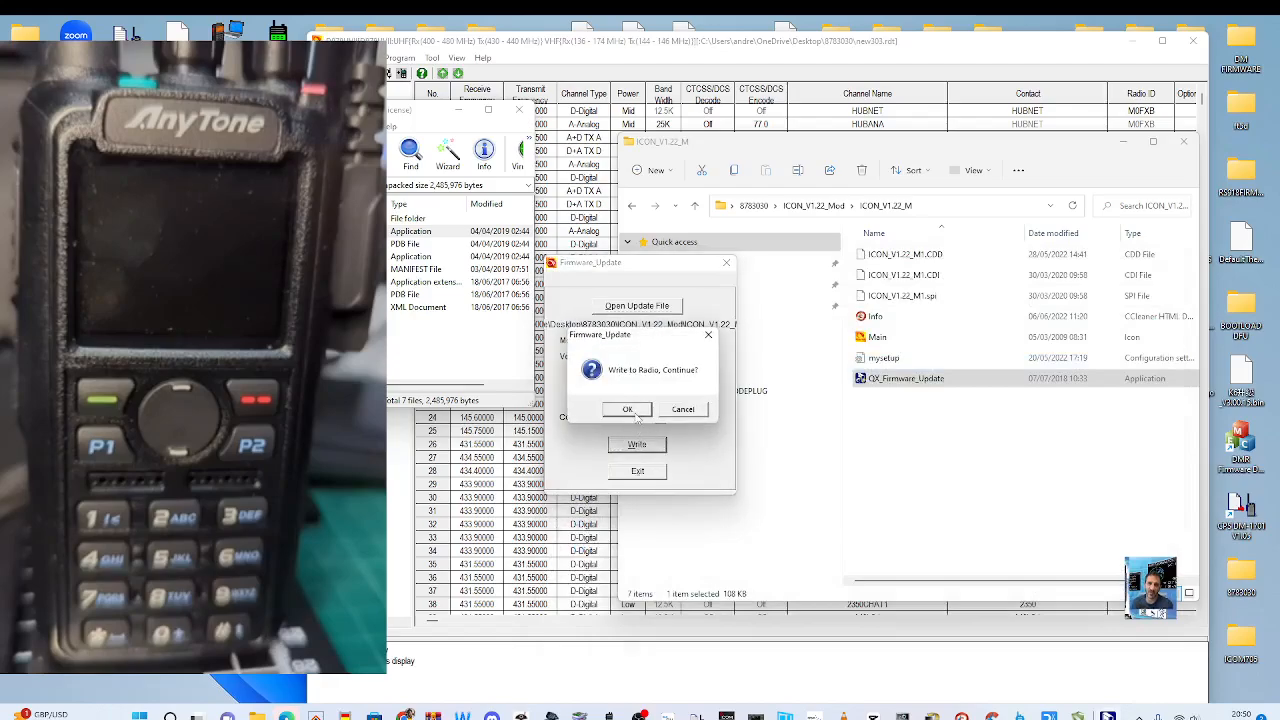
{"action": "left_click", "coordinate": [628, 410]}
{"action": "left_click_drag", "start_coordinate": [643, 348], "coordinate": [770, 347]}
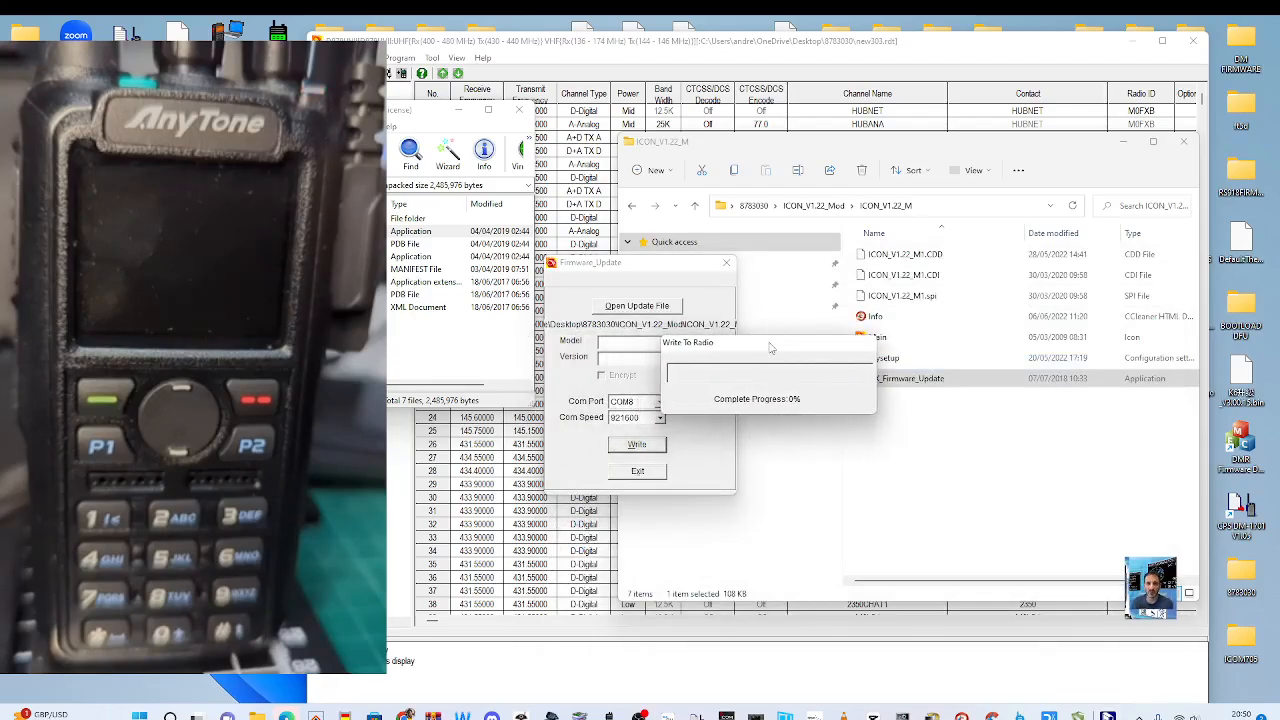
{"action": "left_click_drag", "start_coordinate": [670, 338], "coordinate": [781, 349]}
{"action": "left_click", "coordinate": [743, 413]}
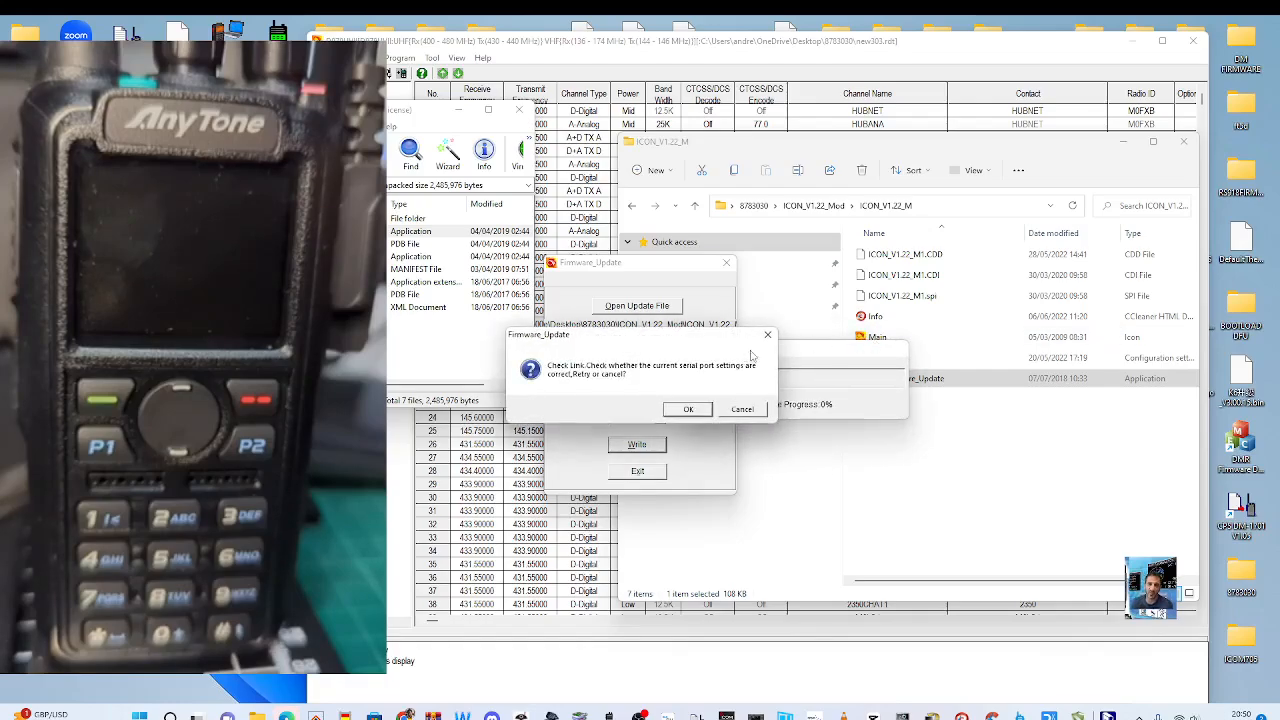
{"action": "left_click", "coordinate": [767, 335]}
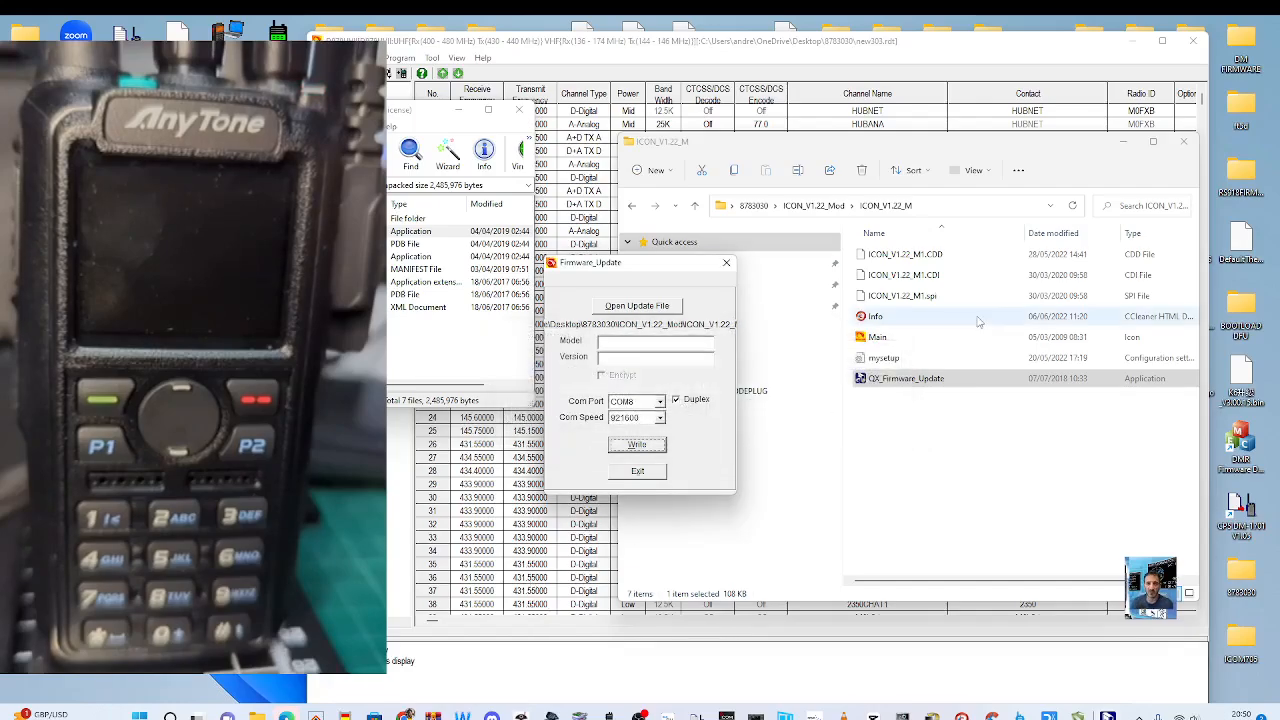
Open the Info document in the ICON_V1.22_M folder to read the icon update instructions, and view the D868UV firmware page
{"action": "double_click", "coordinate": [886, 319]}
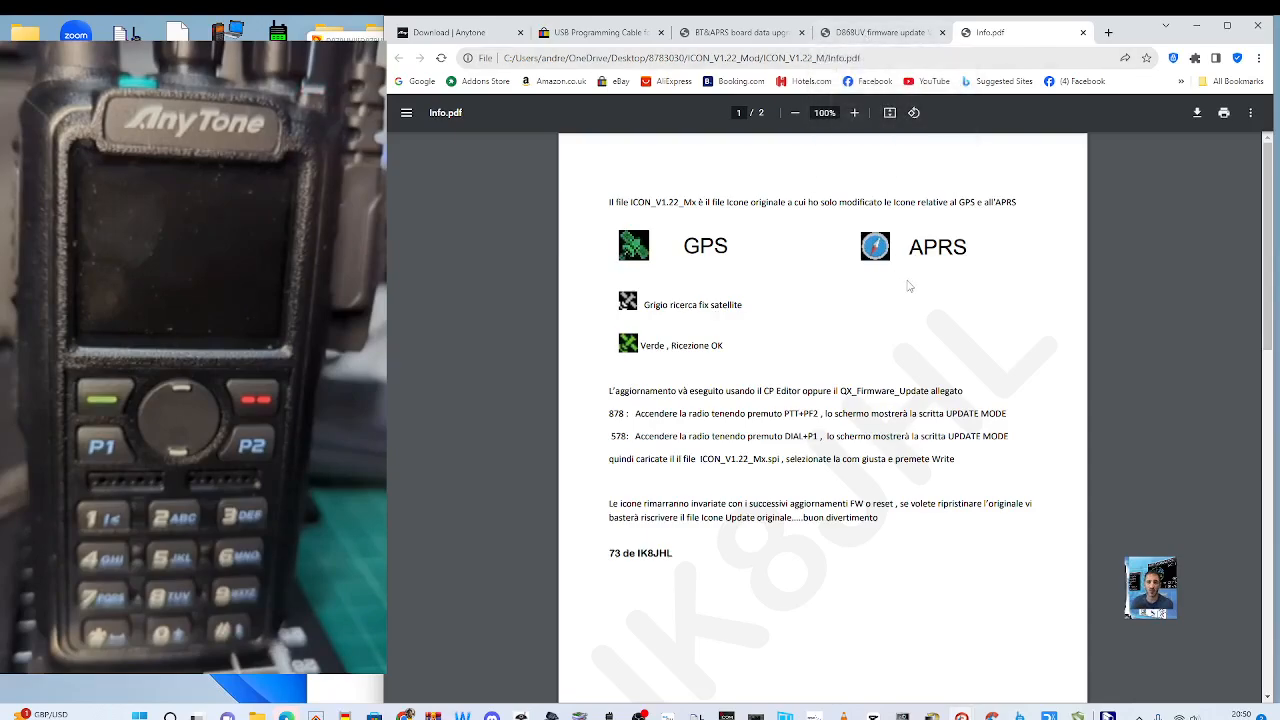
{"action": "left_click", "coordinate": [875, 34]}
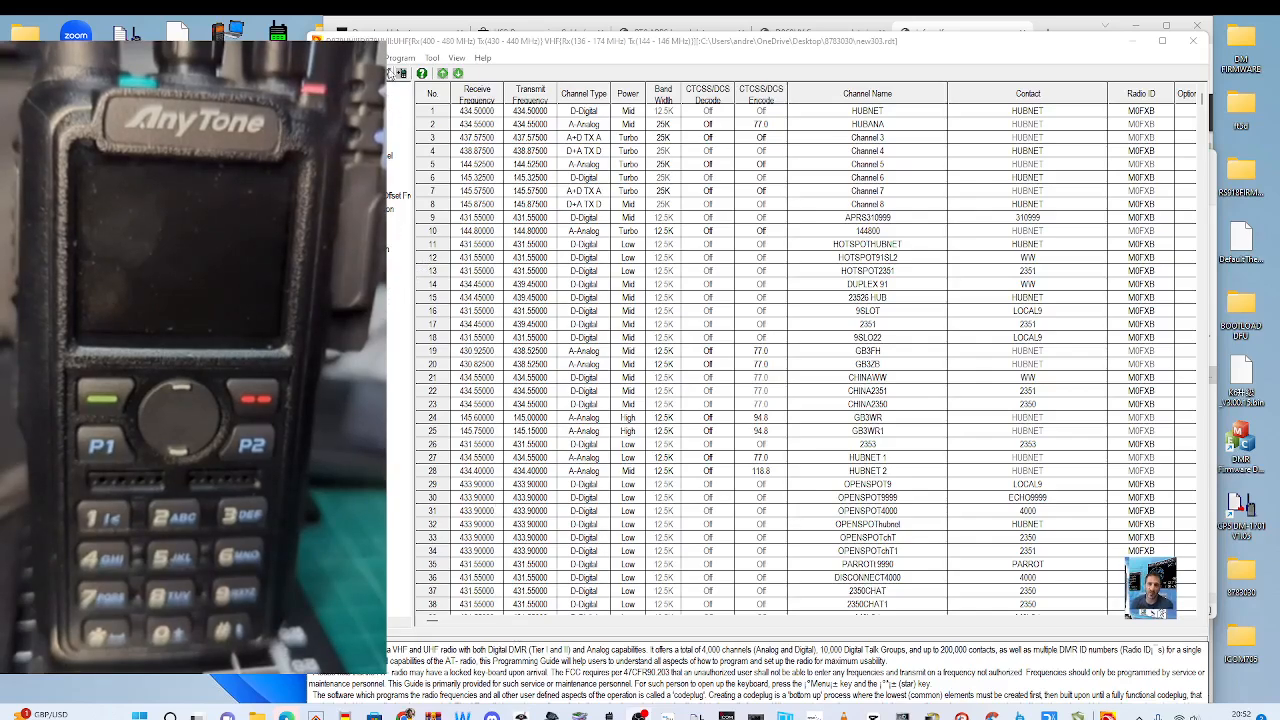
Open the Firmware and Icon Update tool from the D878UVII programming software
{"action": "left_click", "coordinate": [401, 58]}
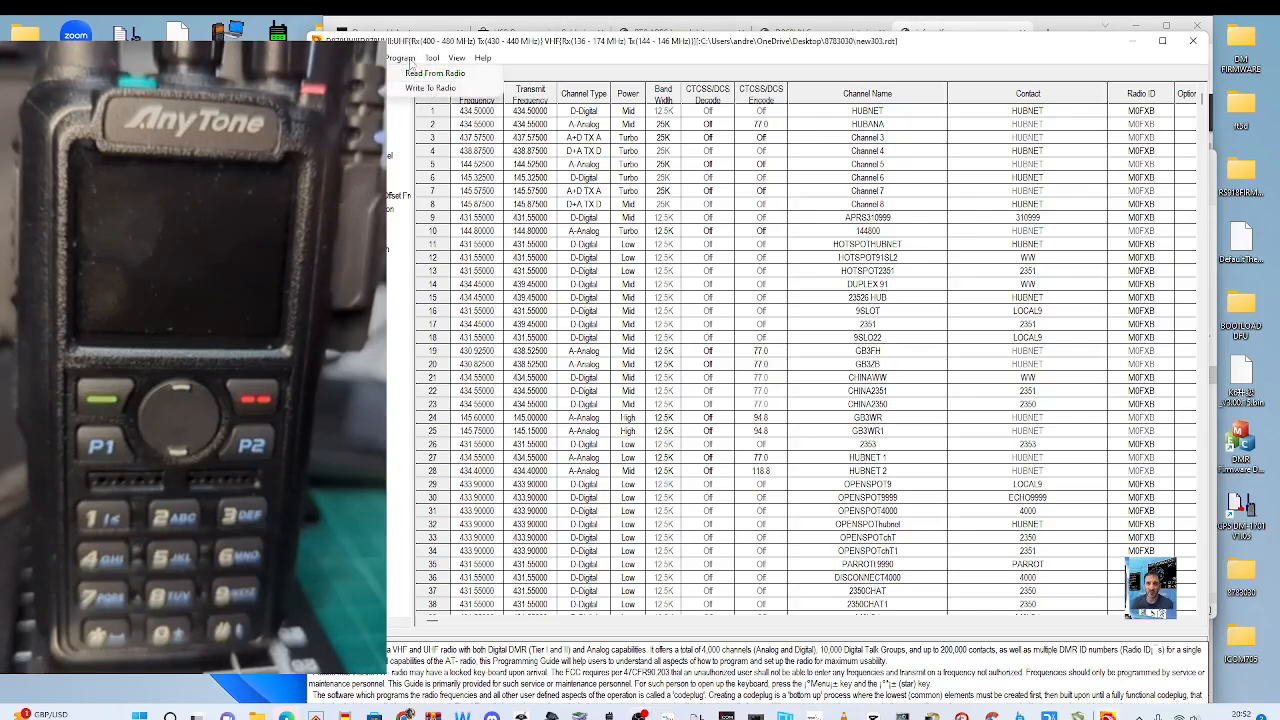
{"action": "mouse_move", "coordinate": [430, 60]}
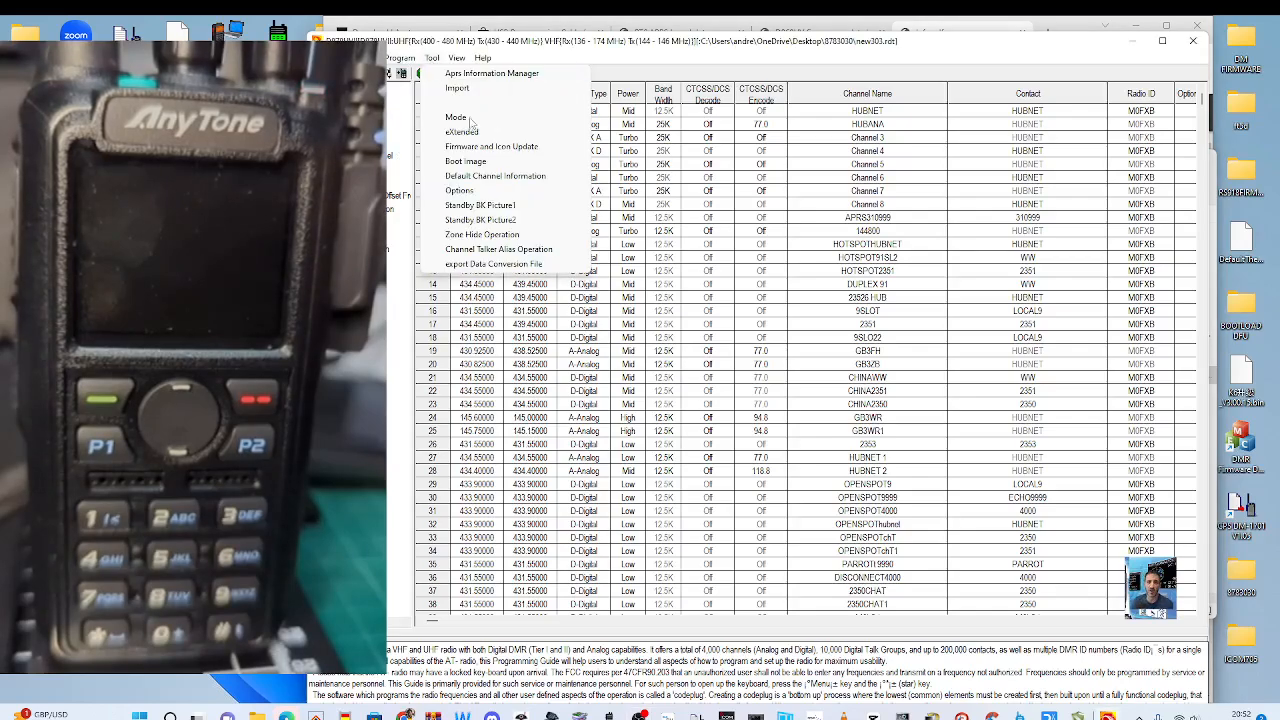
{"action": "left_click", "coordinate": [492, 148]}
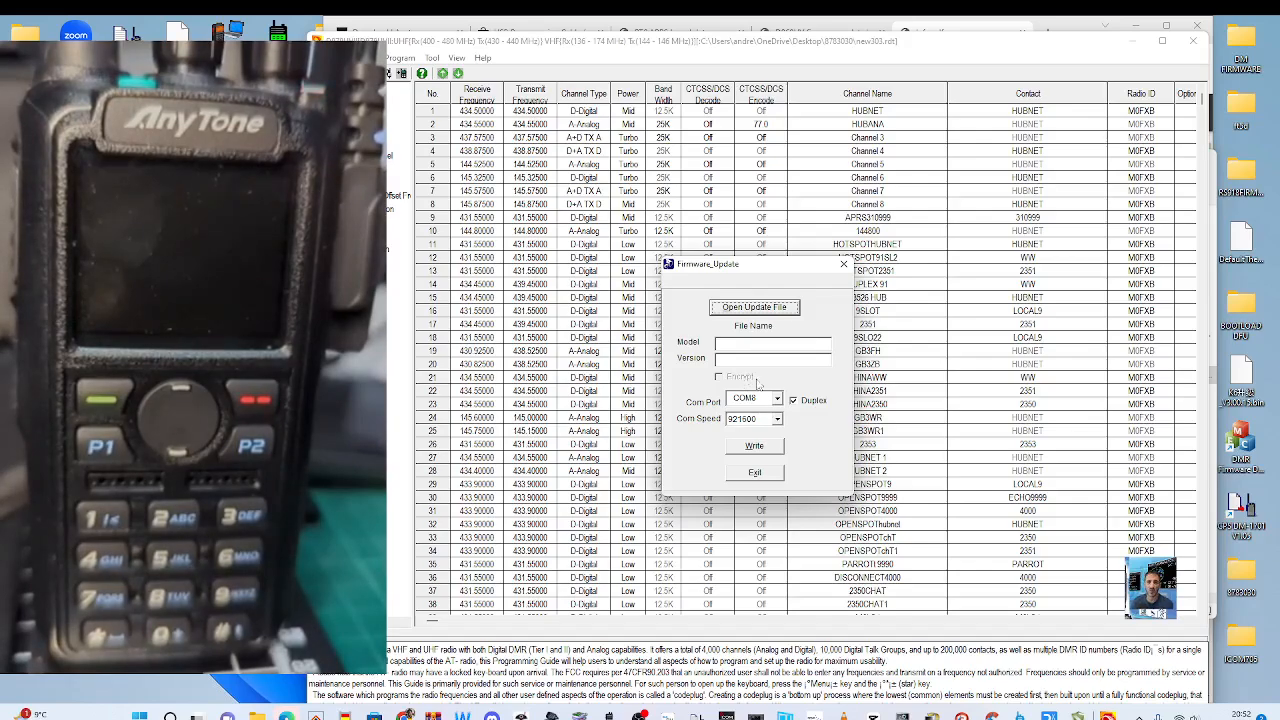
Load ICON_V1.22_M1.spi from the ICON_V1.22_M folder inside ICON_V1.22_Mod as the update file
{"action": "left_click", "coordinate": [755, 307]}
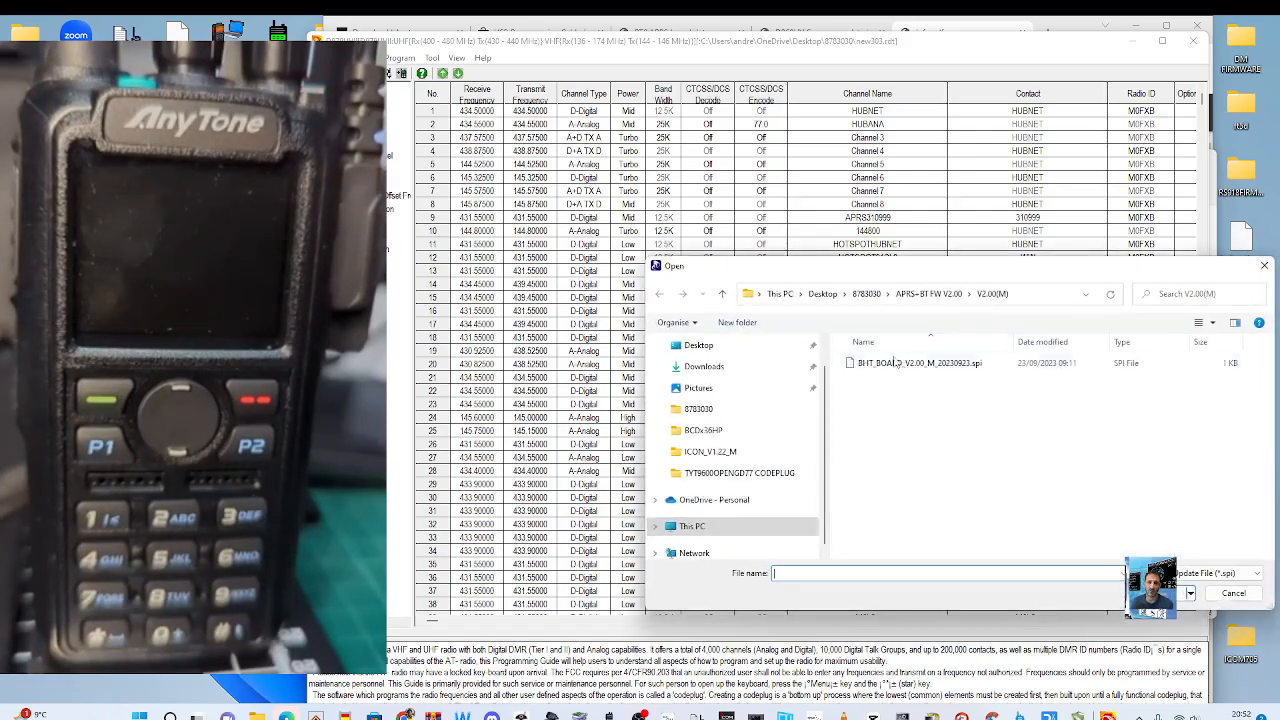
{"action": "left_click_drag", "start_coordinate": [824, 377], "coordinate": [823, 350]}
{"action": "left_click", "coordinate": [723, 294]}
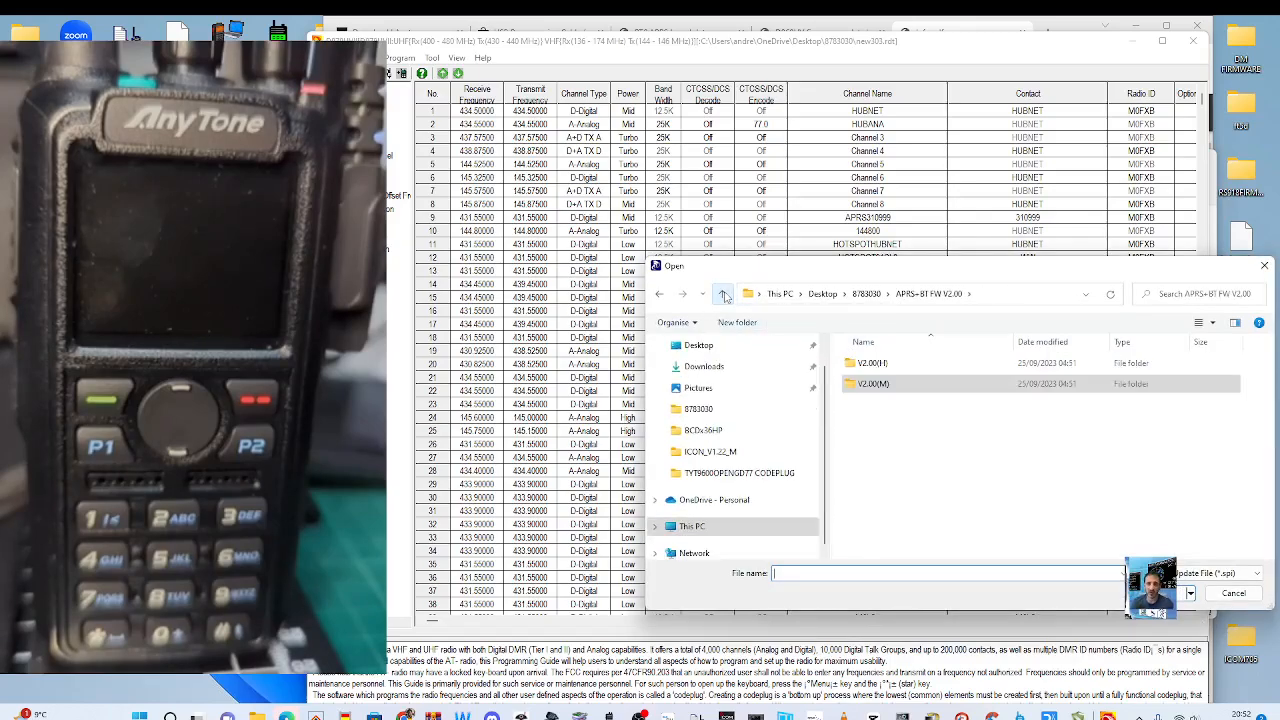
{"action": "left_click", "coordinate": [723, 294]}
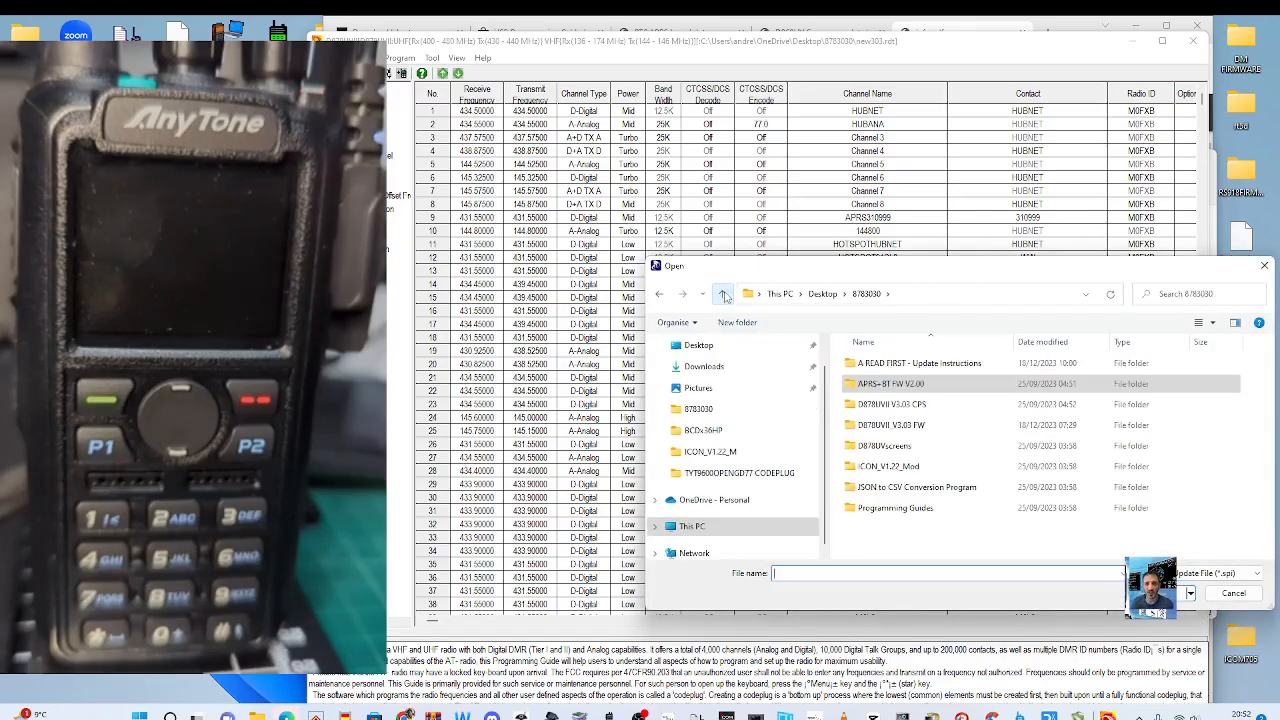
{"action": "double_click", "coordinate": [896, 467]}
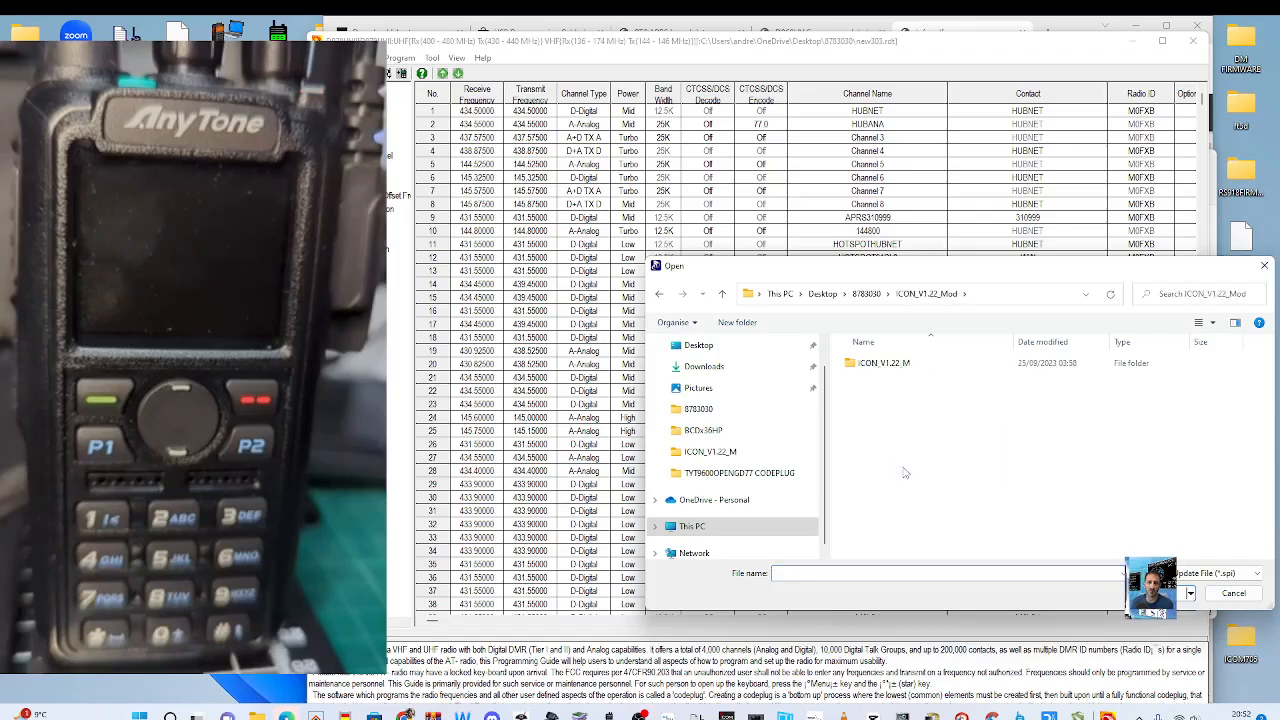
{"action": "double_click", "coordinate": [878, 364]}
{"action": "double_click", "coordinate": [878, 364]}
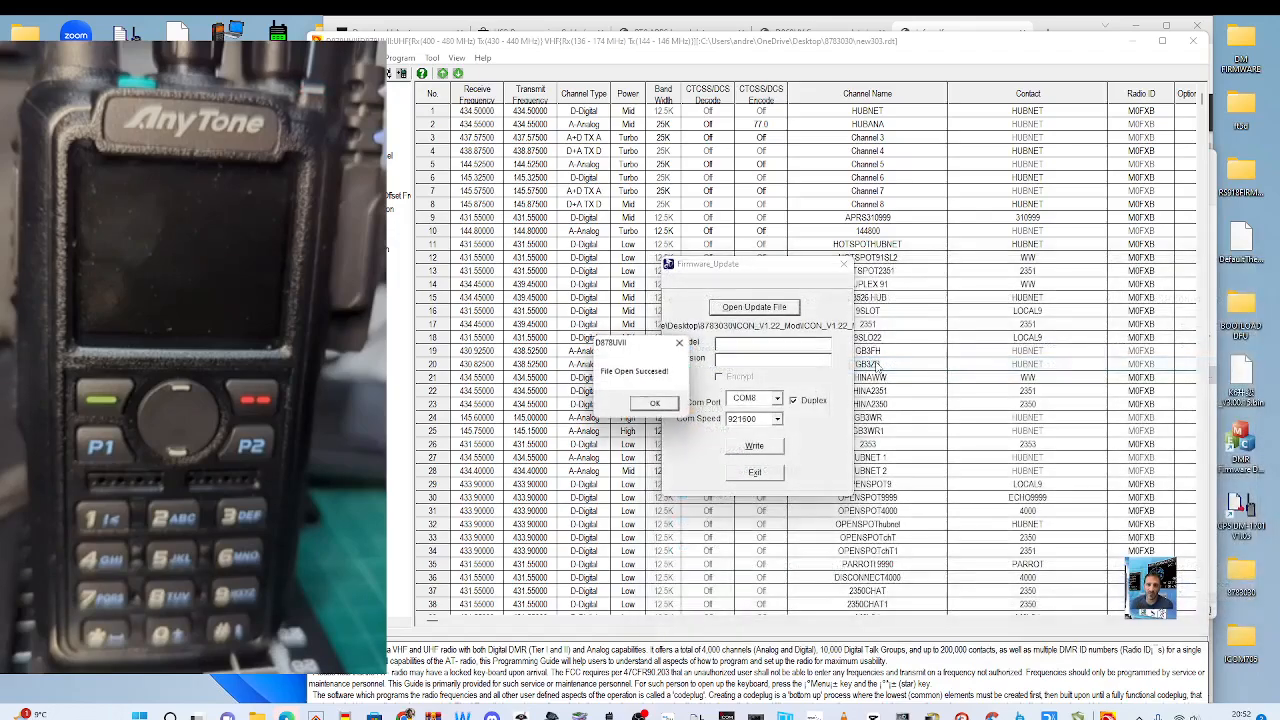
{"action": "left_click", "coordinate": [655, 404]}
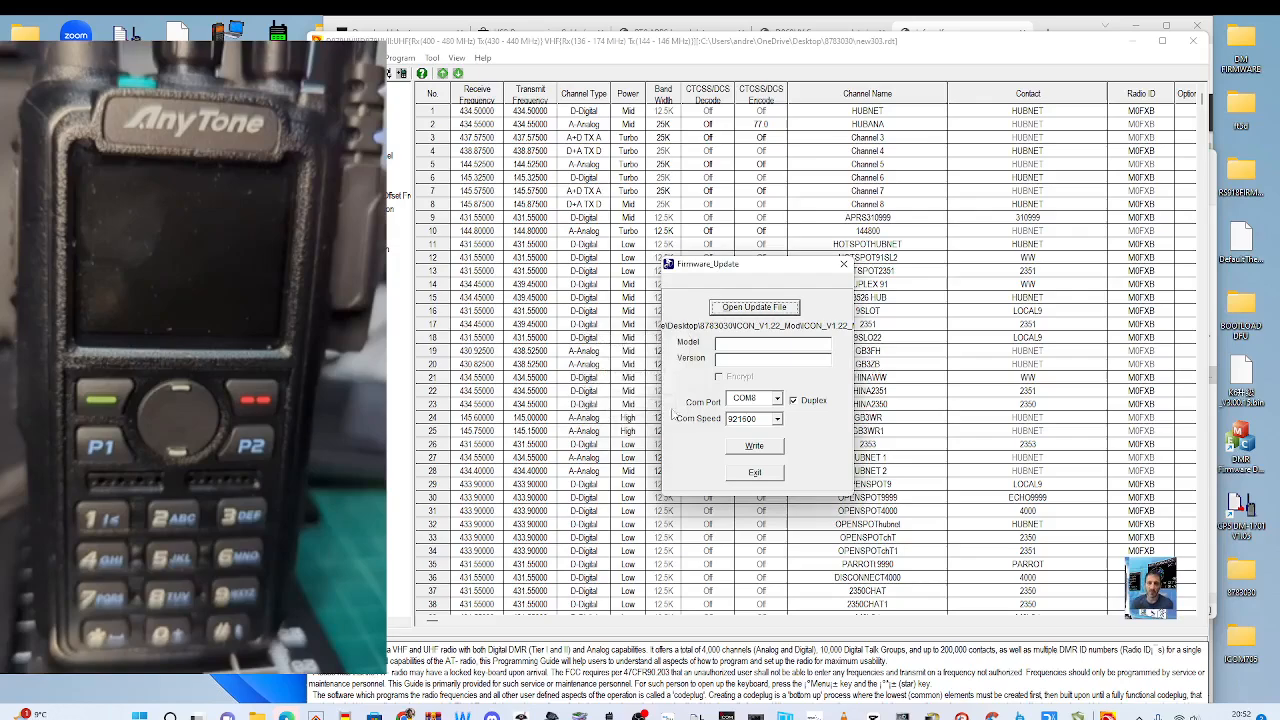
Write the ICON_V1.22_M1 icon file to the radio over COM8, retrying the link check
{"action": "left_click", "coordinate": [759, 447]}
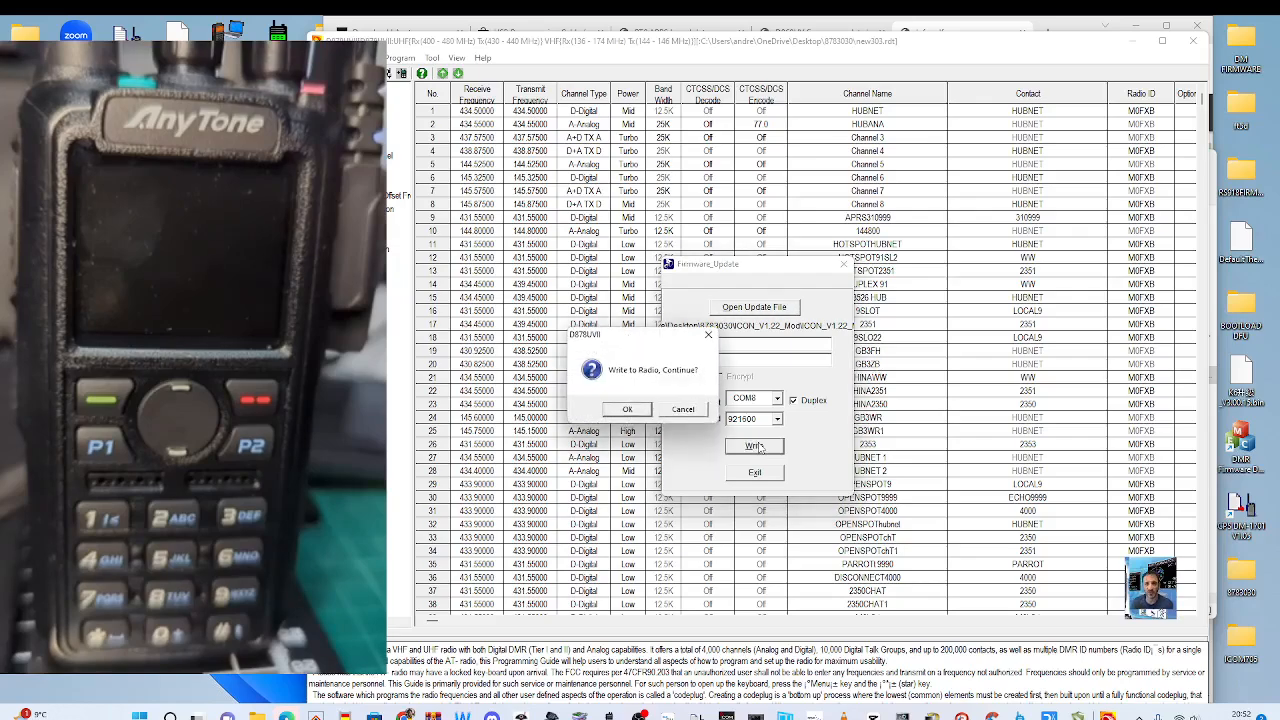
{"action": "left_click", "coordinate": [645, 411]}
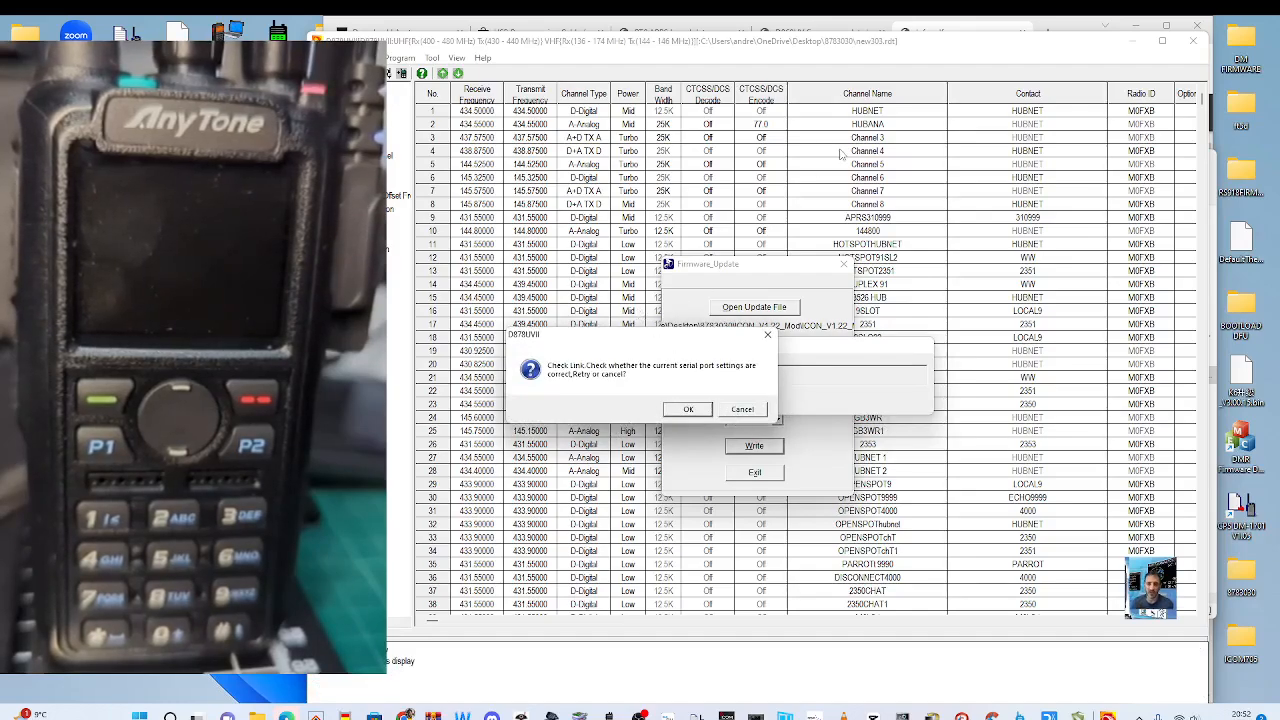
{"action": "left_click", "coordinate": [688, 409]}
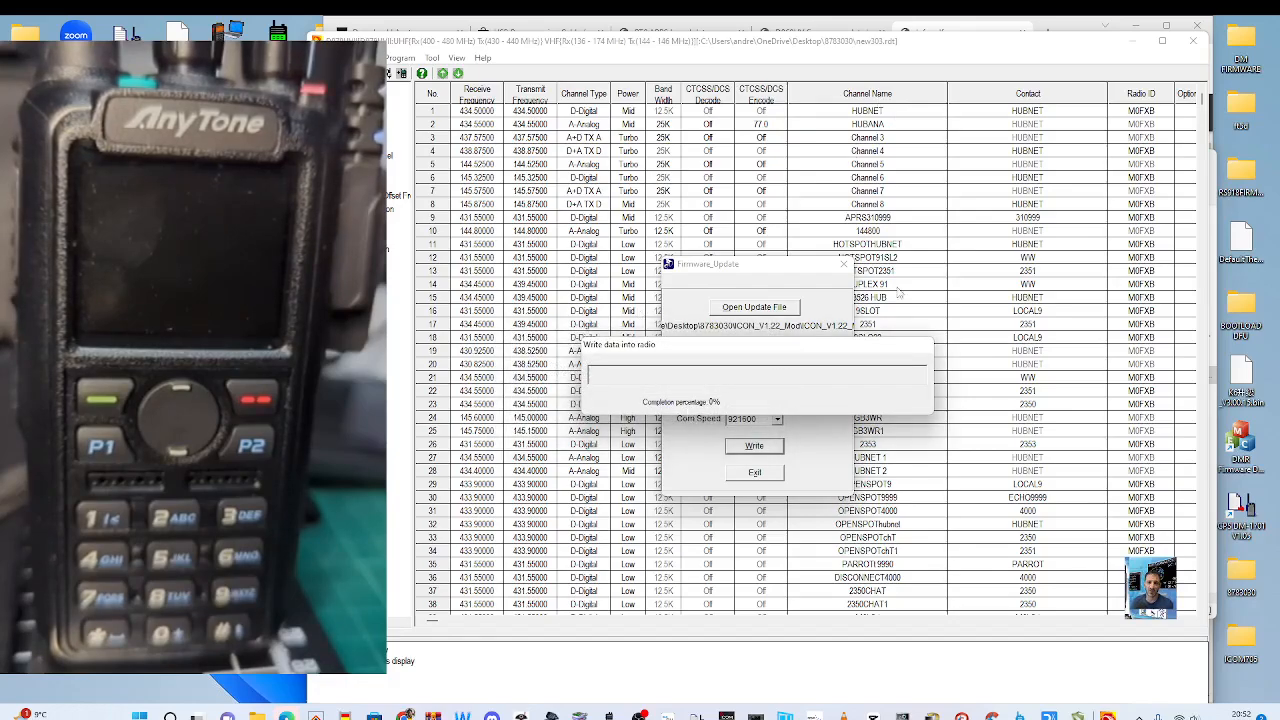